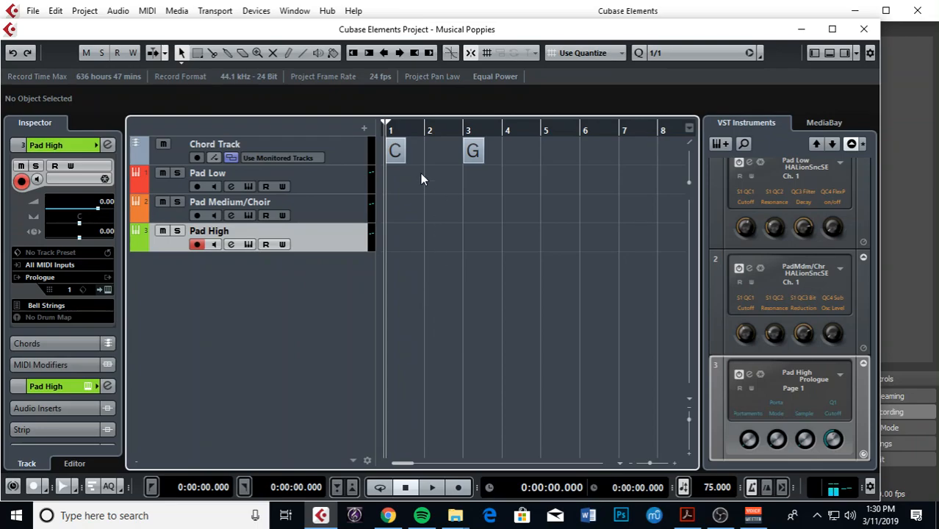
Select and audition the Pad Low, Pad Medium/Choir and Pad High tracks one after another.
key(h)
key(g)
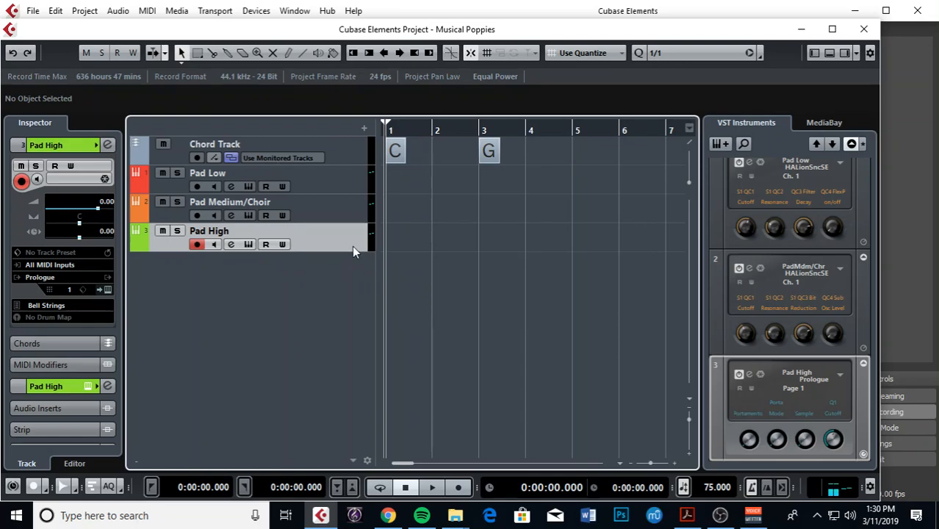
click(325, 181)
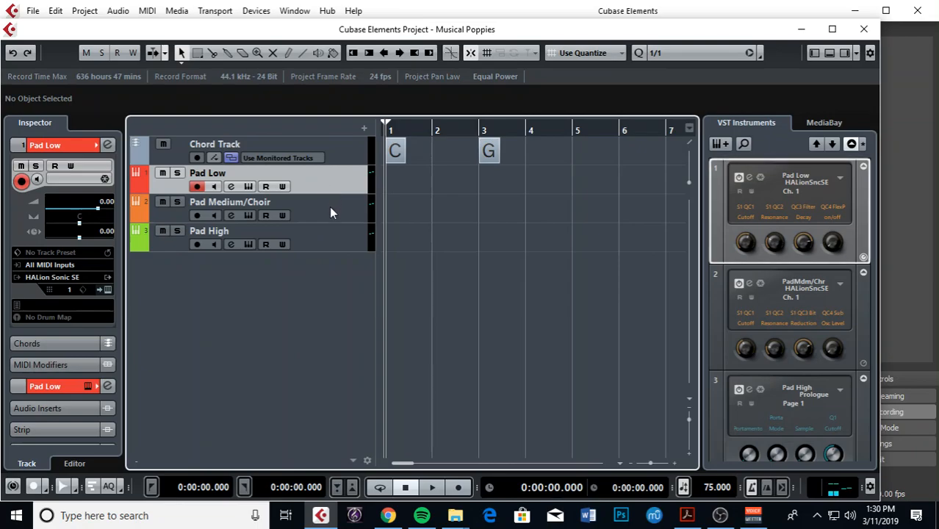
click(329, 208)
click(330, 239)
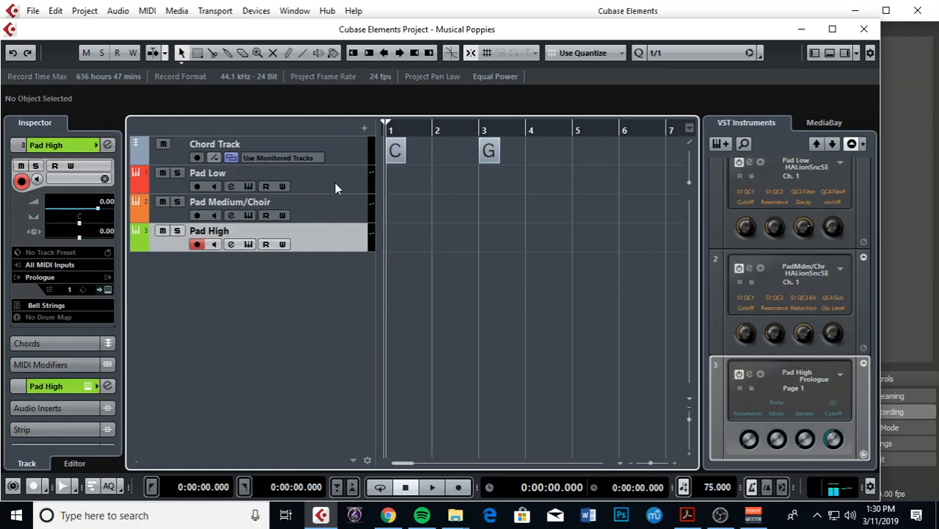
click(334, 183)
click(334, 209)
click(329, 237)
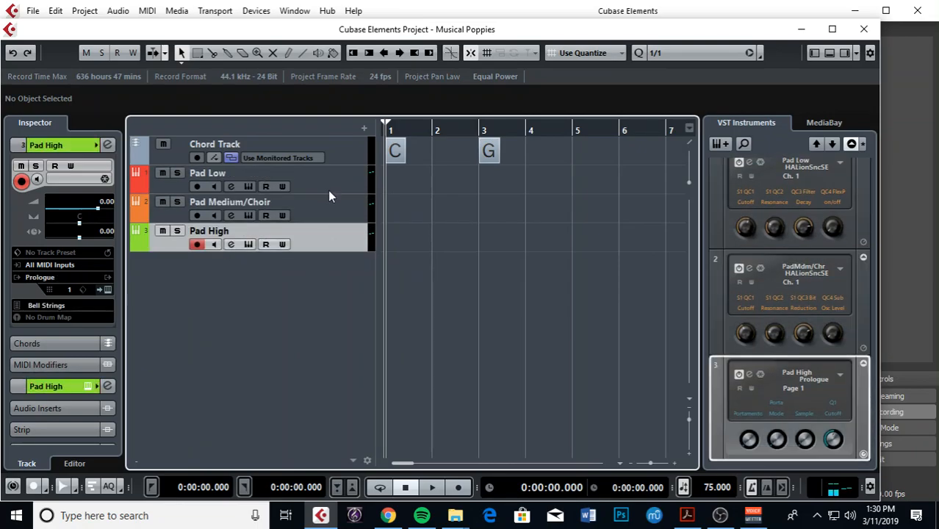
click(329, 182)
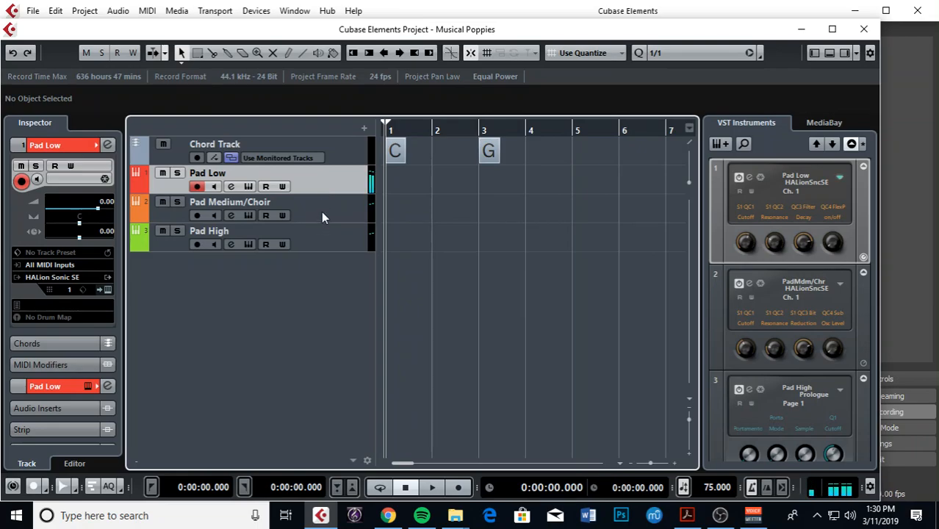
click(319, 211)
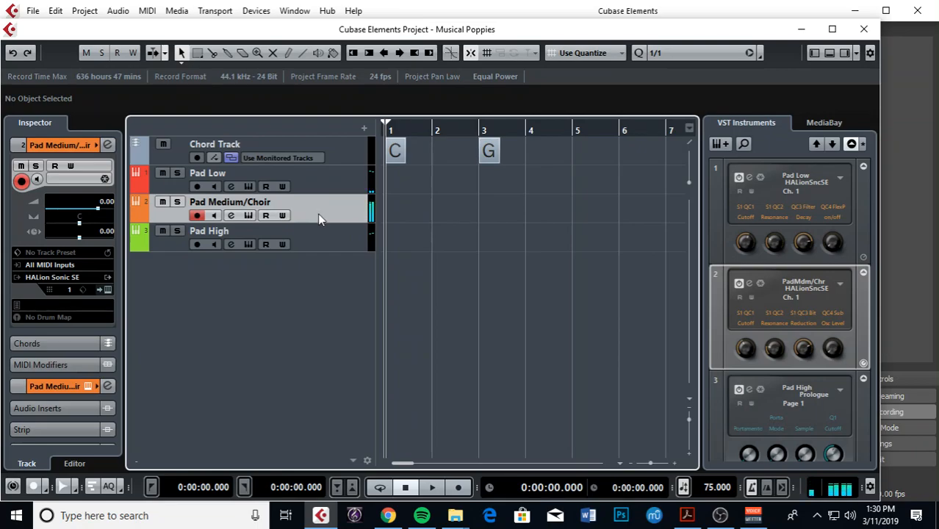
click(328, 237)
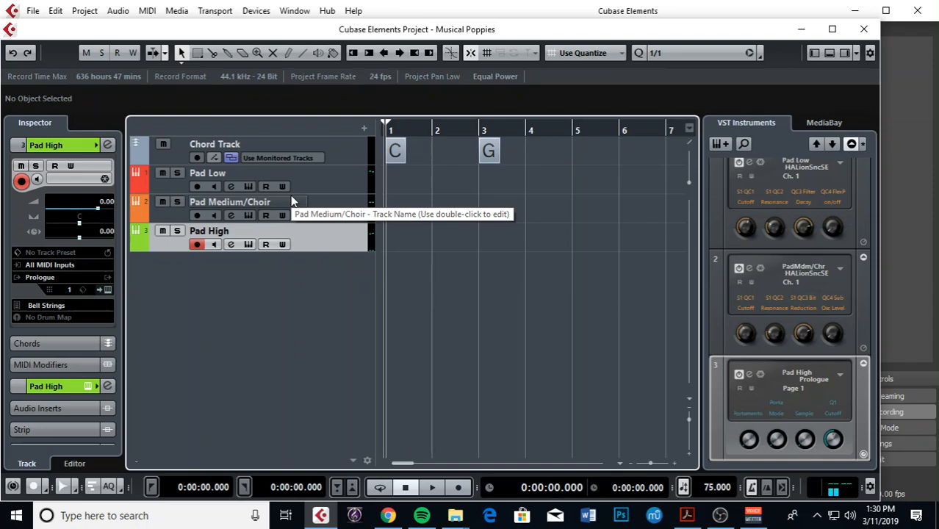
drag(394, 130, 371, 118)
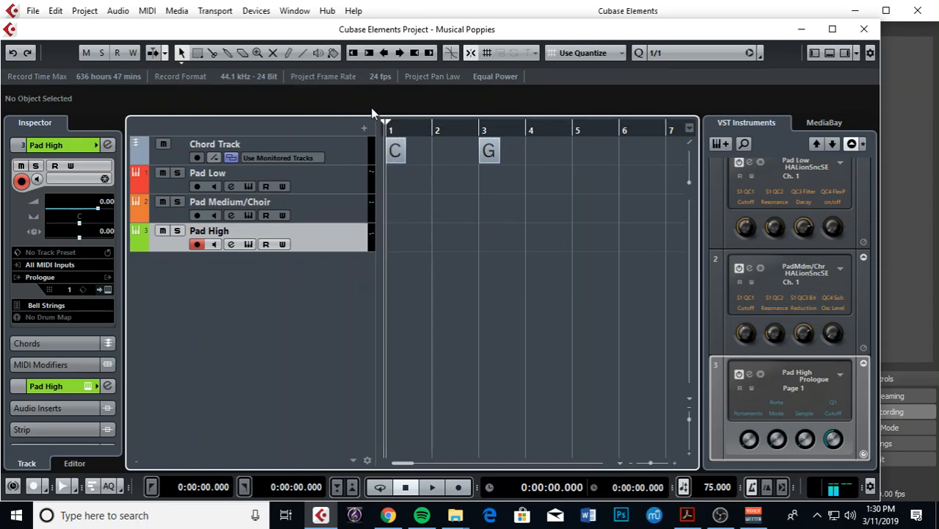
key(g)
key(g)
key(g)
key(g)
key(h)
key(h)
key(h)
key(h)
key(g)
drag(446, 130, 366, 135)
key(h)
key(h)
key(h)
key(h)
key(h)
Activate the Draw tool for the Chord Track and set the quantize value to 1/2.
click(348, 146)
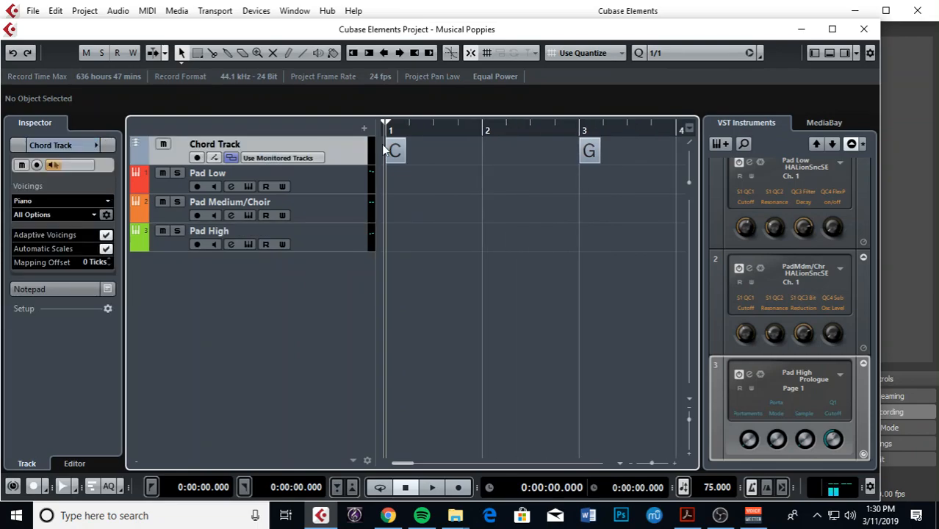
key(h)
right_click(430, 150)
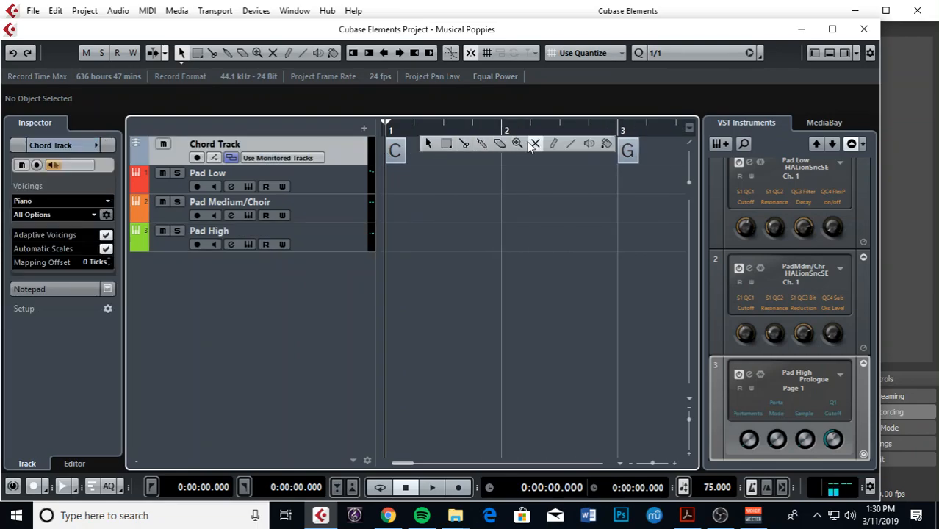
click(558, 141)
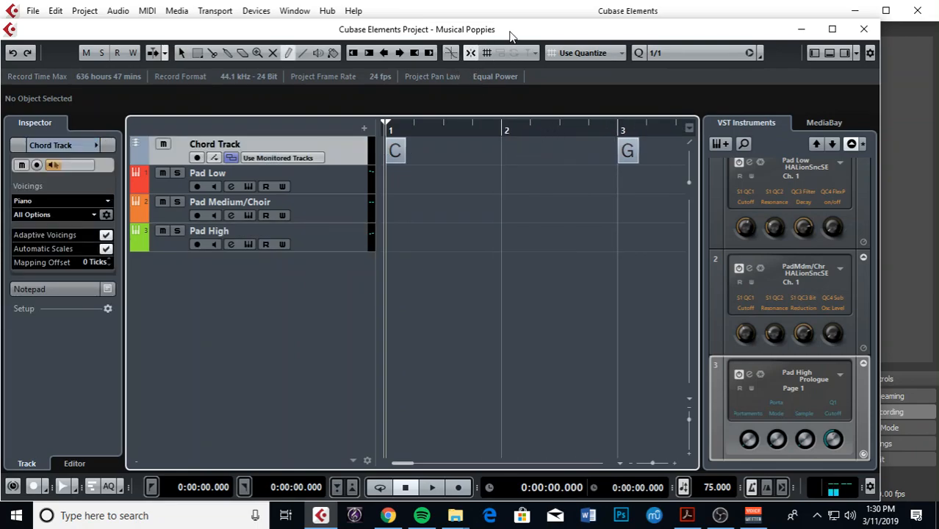
click(688, 56)
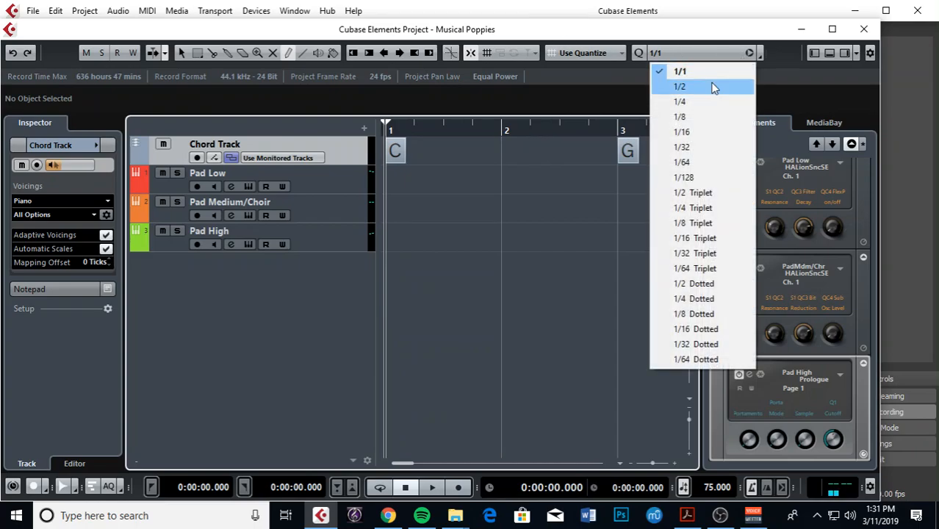
click(712, 86)
click(676, 54)
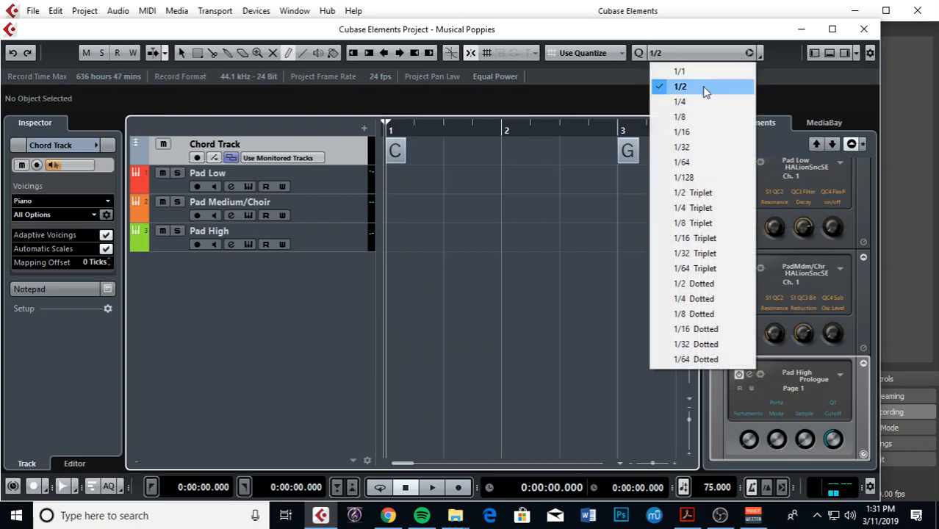
click(702, 86)
Replace the C and G chords on the Chord Track with two newly drawn undefined chord events at bars 1 and 3.
click(446, 145)
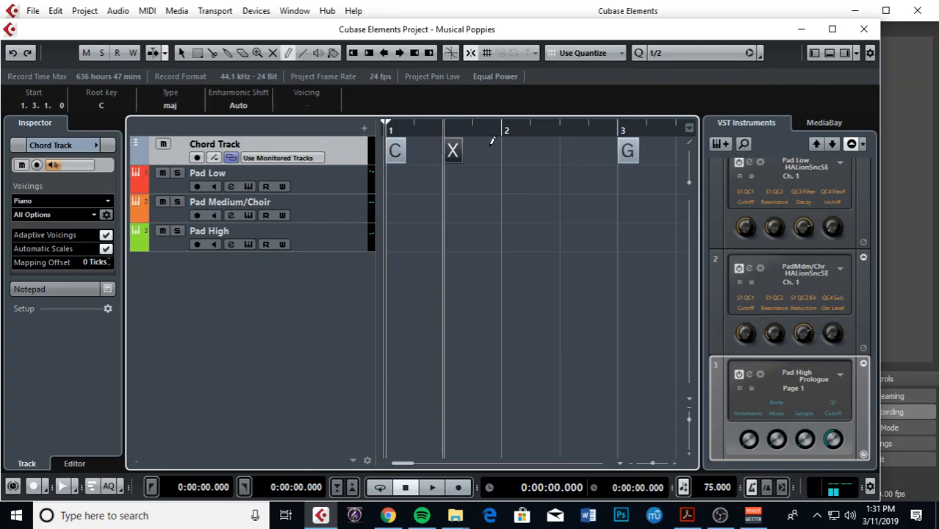
click(565, 146)
right_click(565, 146)
click(544, 147)
mouse_move(395, 150)
mouse_down()
mouse_move(453, 147)
mouse_move(410, 151)
mouse_up()
key(Delete)
drag(562, 148, 608, 152)
key(g)
key(g)
key(g)
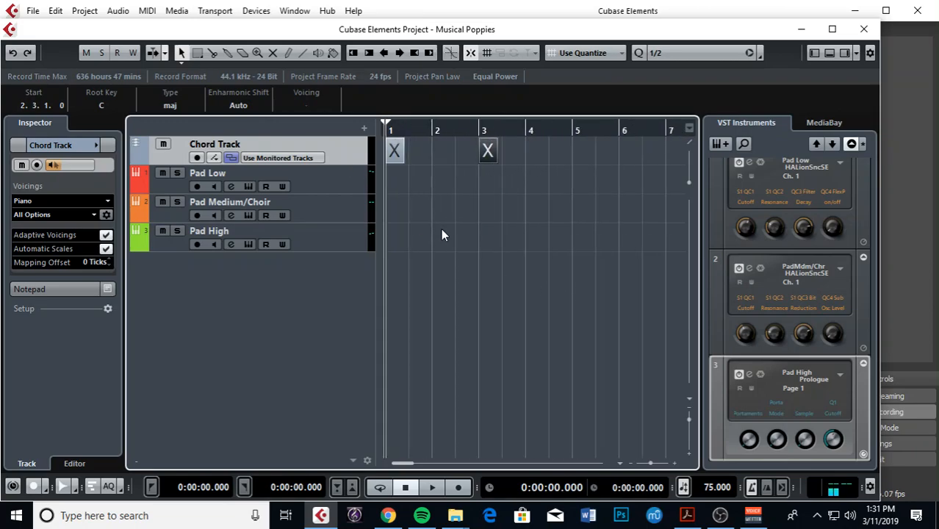
Check the project tempo, play the project briefly from the start and return the cursor to bar 1.
double_click(713, 488)
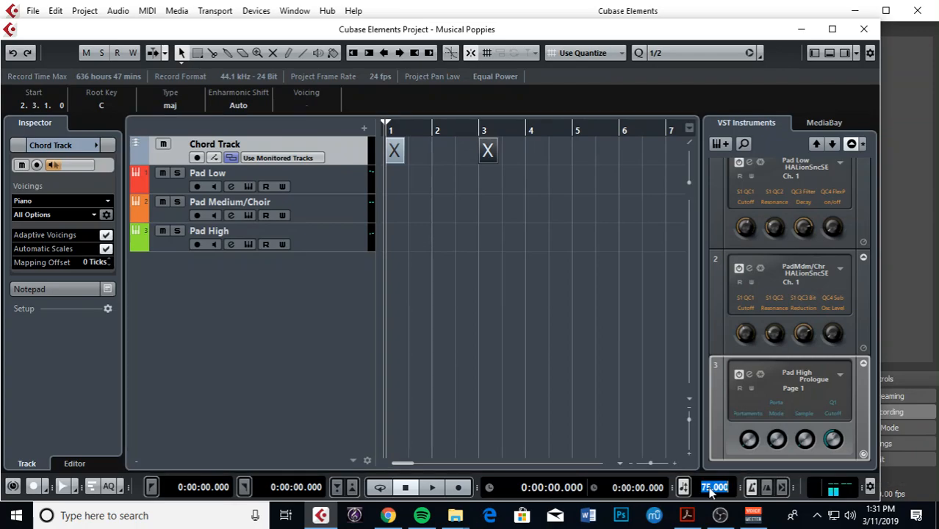
click(553, 281)
key(space)
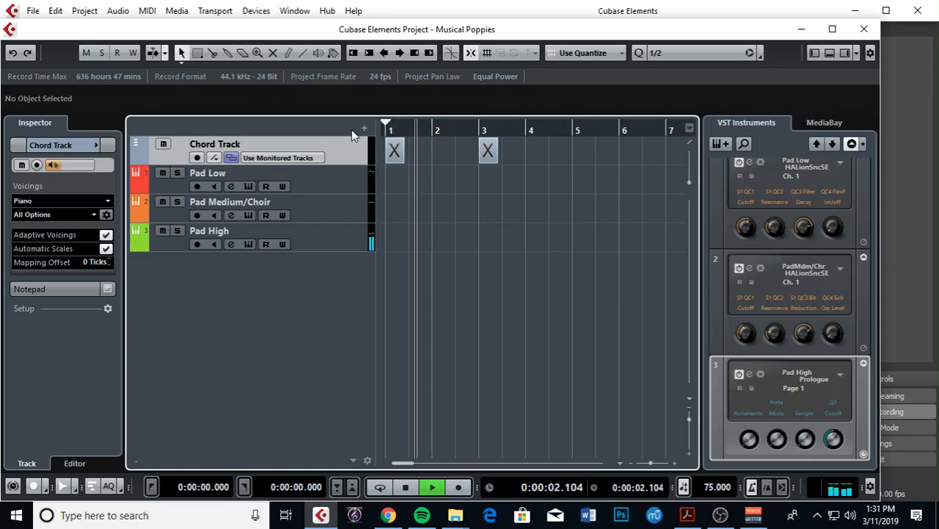
key(space)
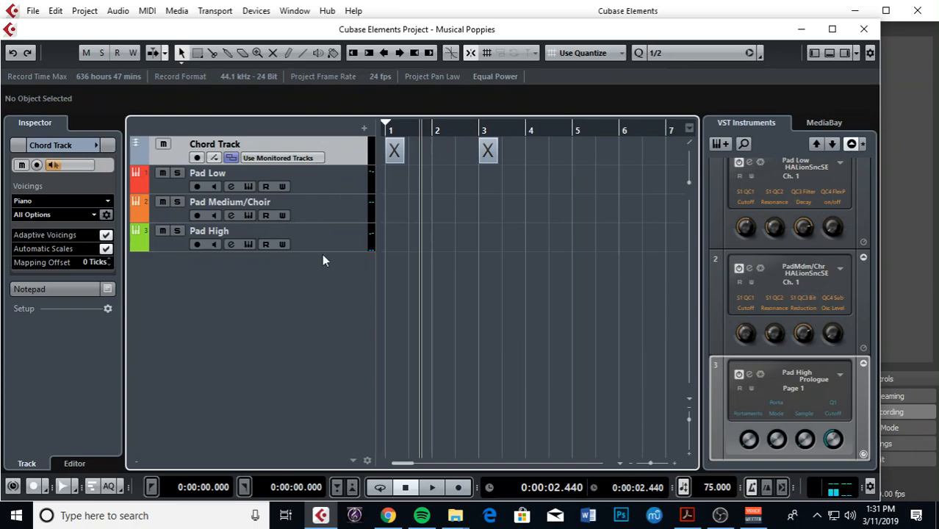
drag(442, 131, 375, 130)
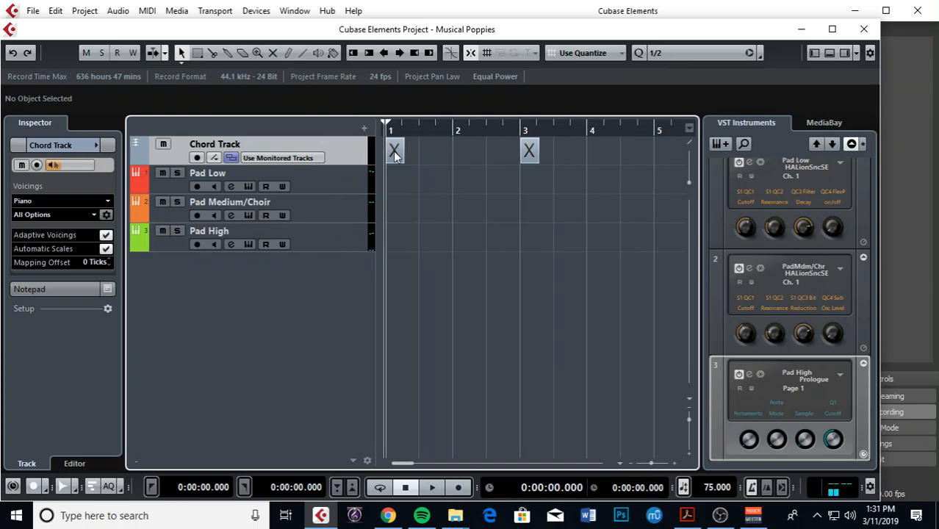
Assign C major to the undefined chord at bar 1 using the Circle of Fifths.
double_click(396, 154)
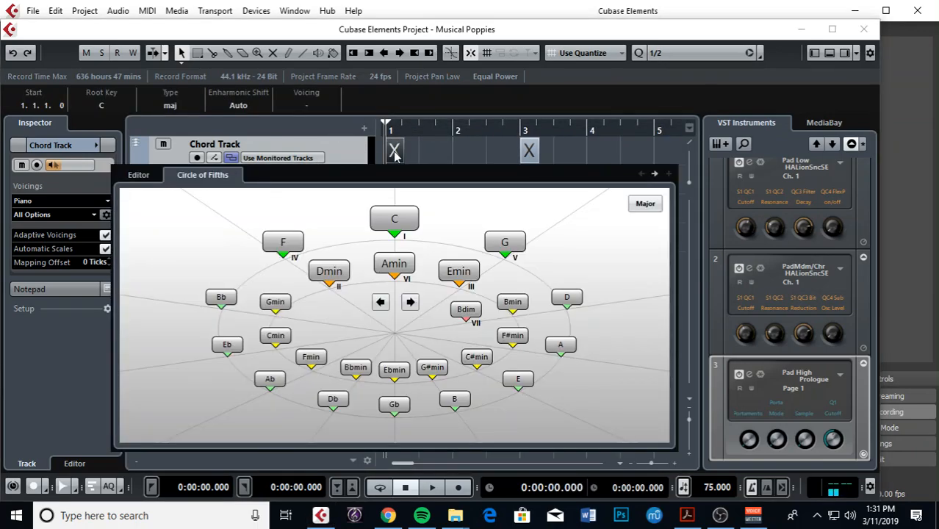
click(650, 206)
click(646, 206)
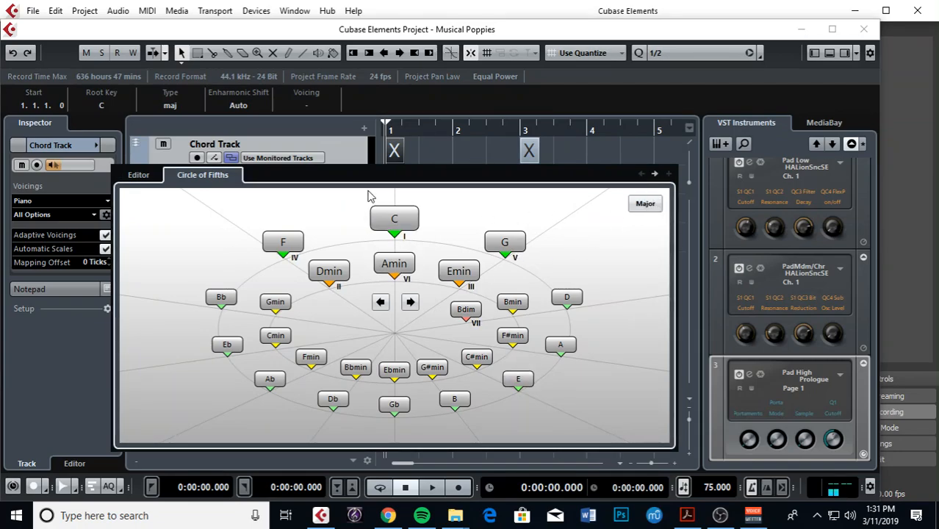
click(392, 219)
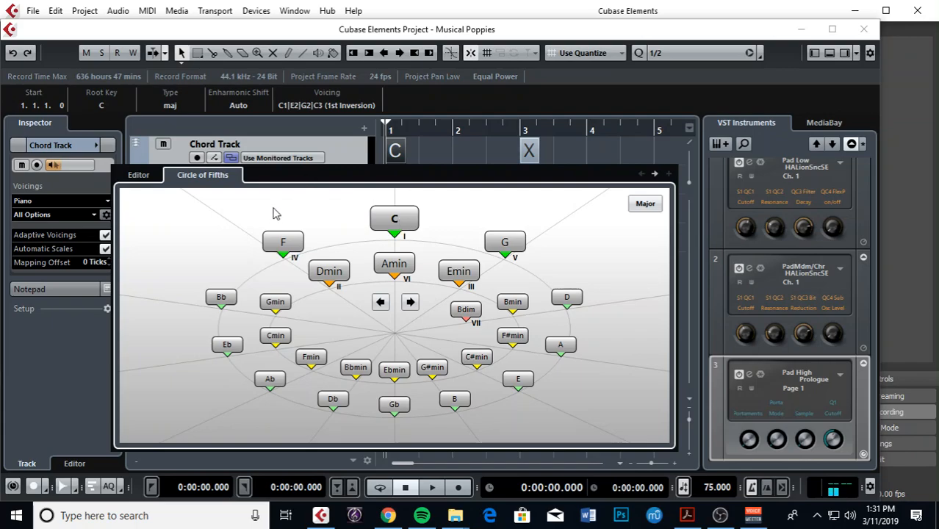
Assign G major to the undefined chord at bar 3 using the Circle of Fifths.
click(529, 152)
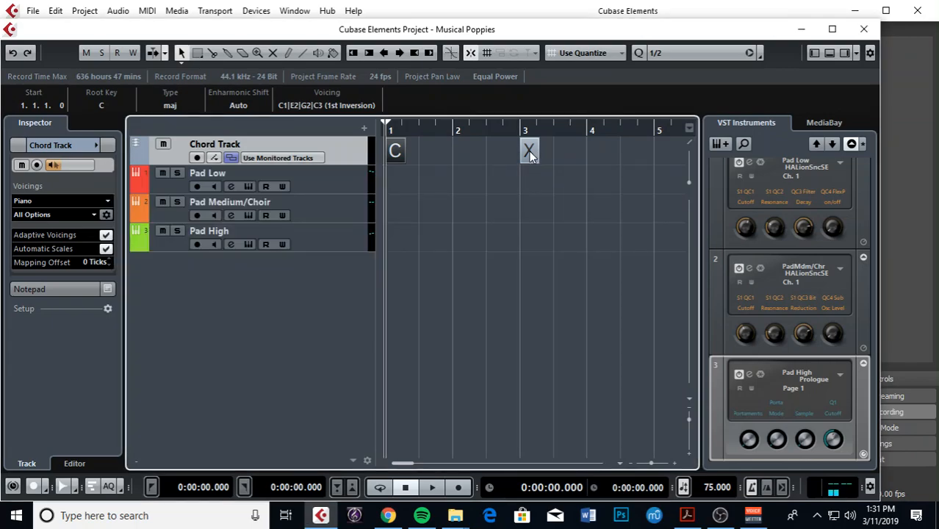
double_click(527, 150)
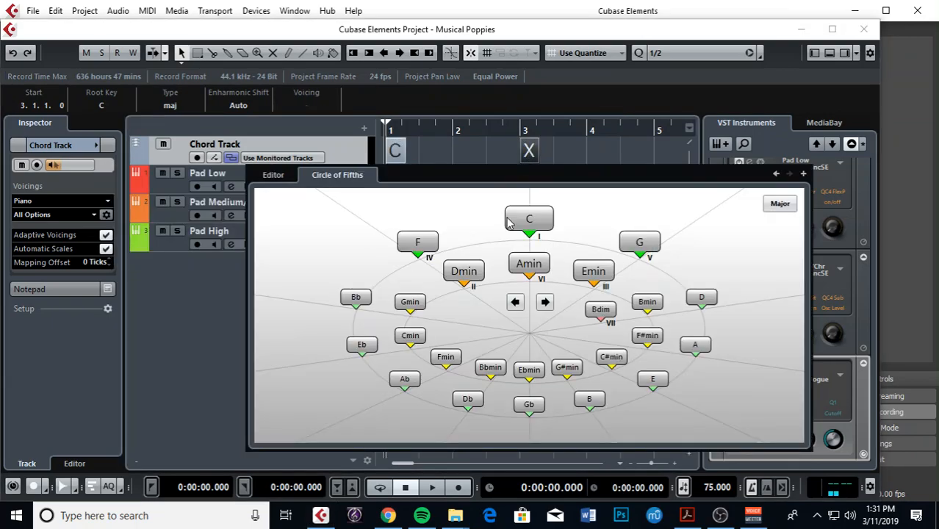
click(638, 241)
click(598, 155)
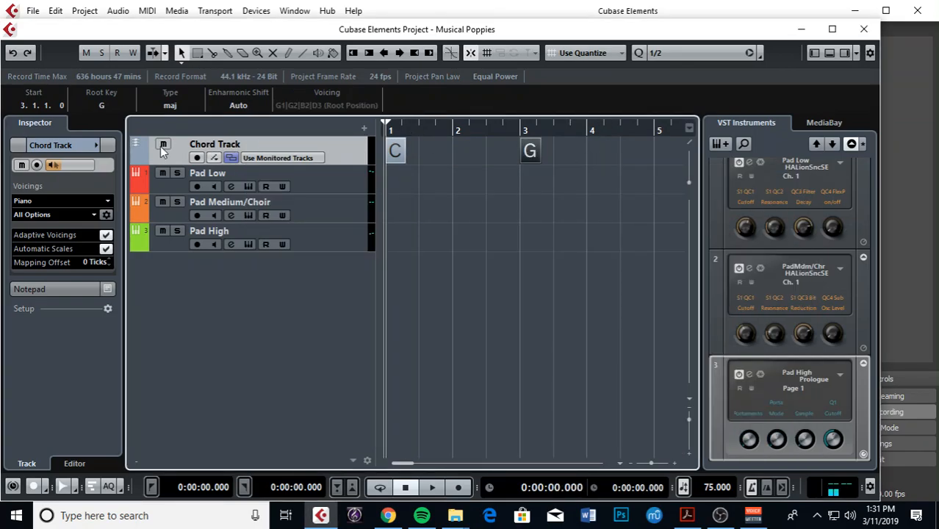
Place the C and G chords on the Pad Low track from bar 1 with the Chord Track muted, and play them back.
drag(556, 152, 394, 183)
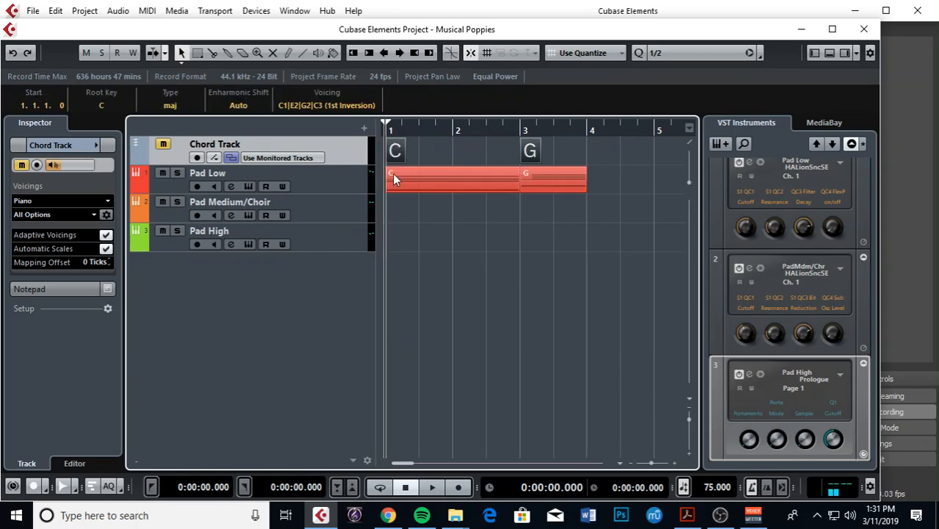
key(space)
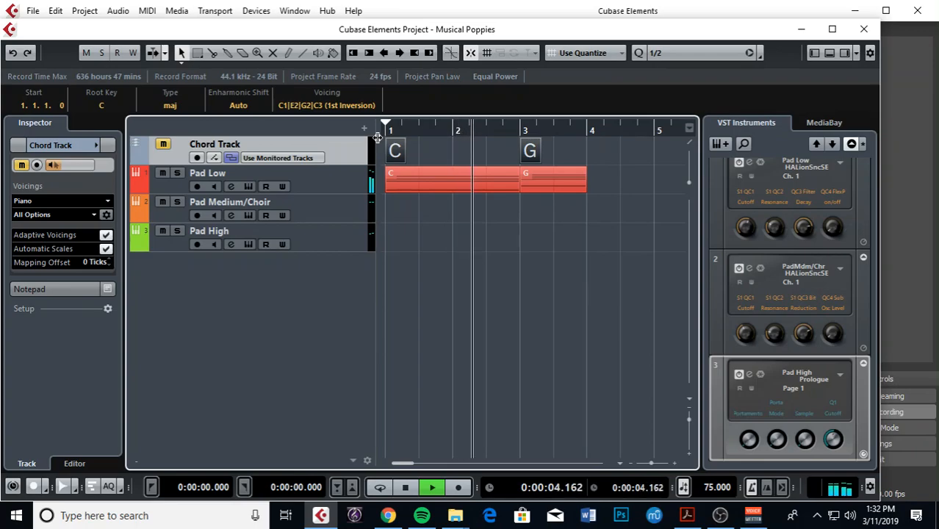
key(g)
key(g)
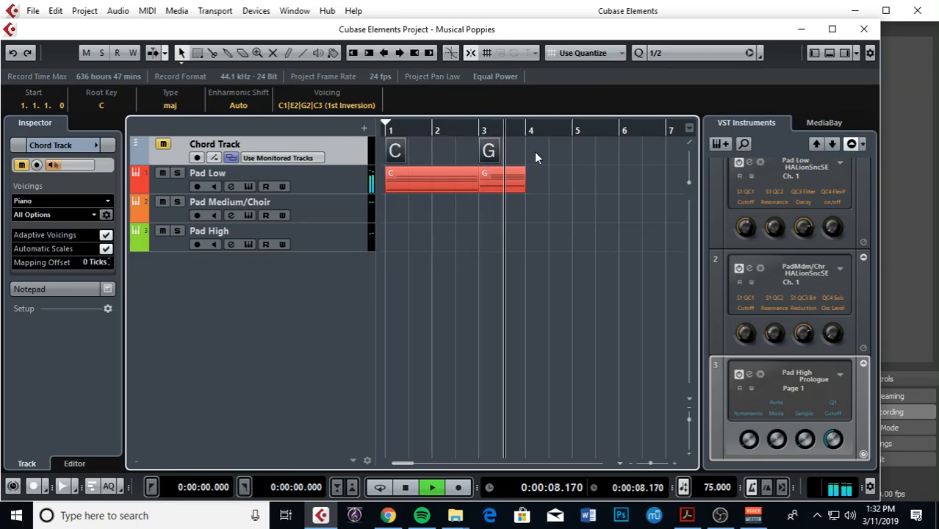
key(space)
Extend the G part on the Pad Low track to bar 5 and lengthen its upper notes to two bars.
double_click(507, 178)
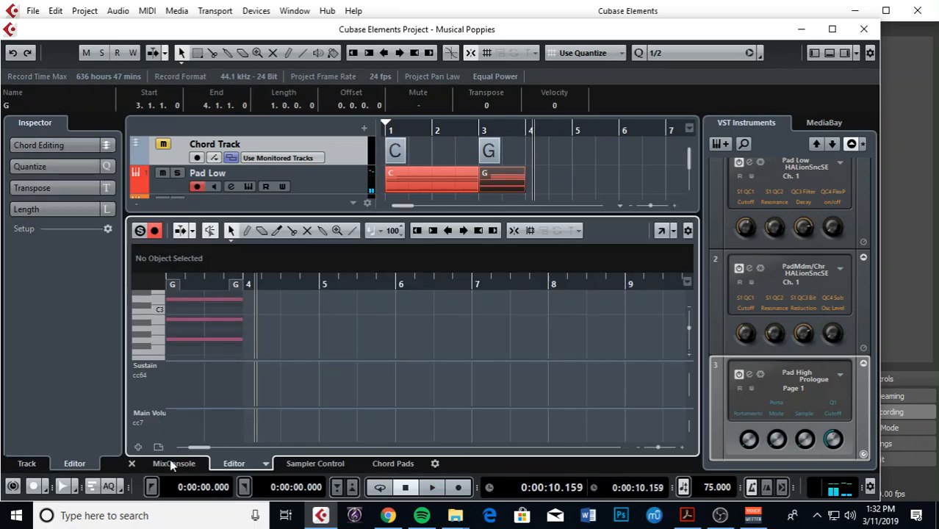
click(132, 463)
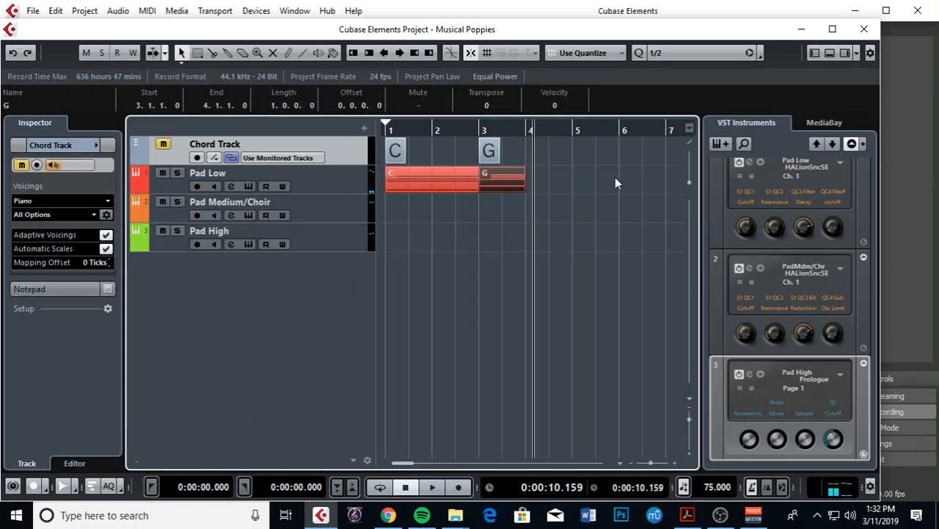
click(527, 174)
drag(522, 190, 572, 180)
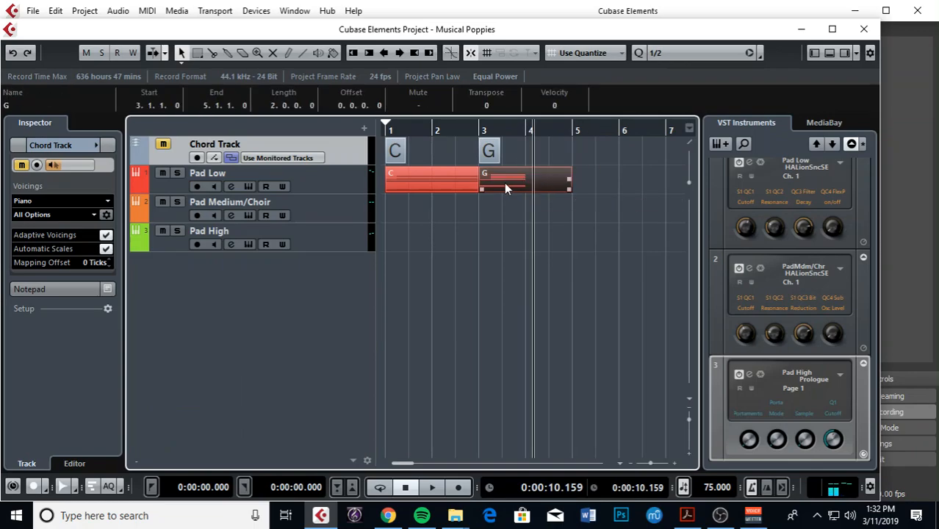
double_click(504, 181)
drag(357, 300, 465, 333)
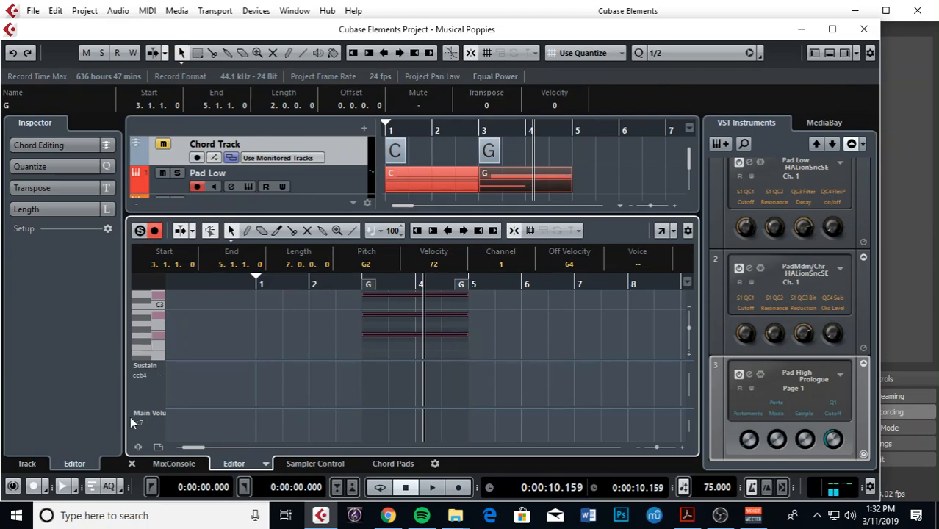
click(132, 463)
Duplicate the C and G parts on the Pad Low track so the copies start at bar 5.
drag(498, 191, 429, 201)
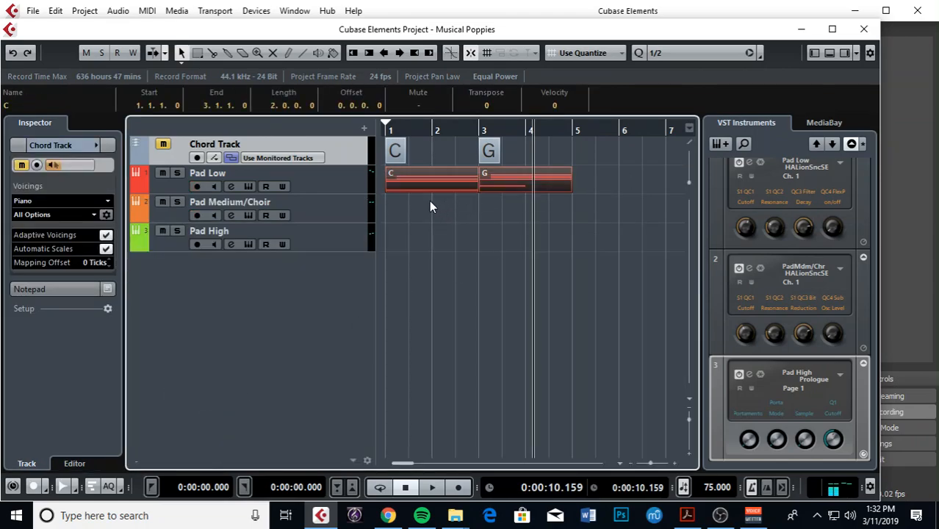
key(ctrl+d)
key(g)
key(g)
key(g)
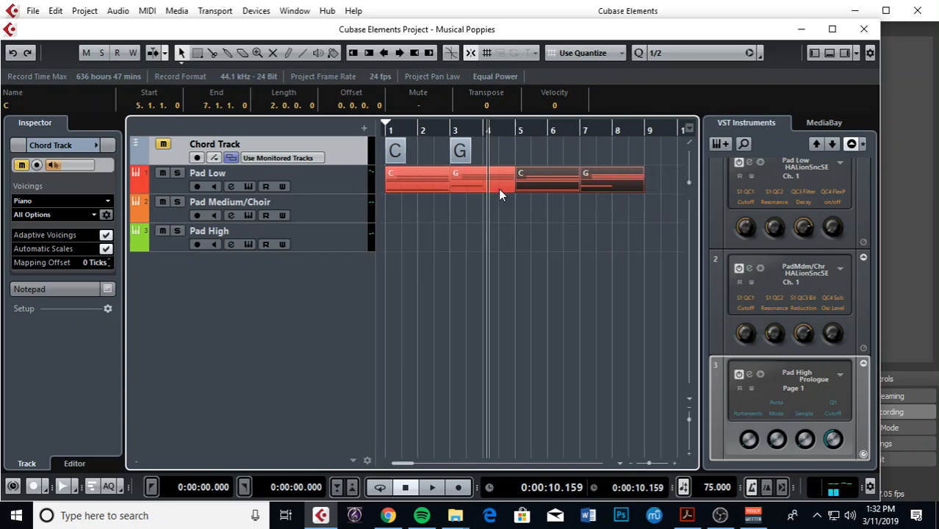
drag(512, 131, 612, 129)
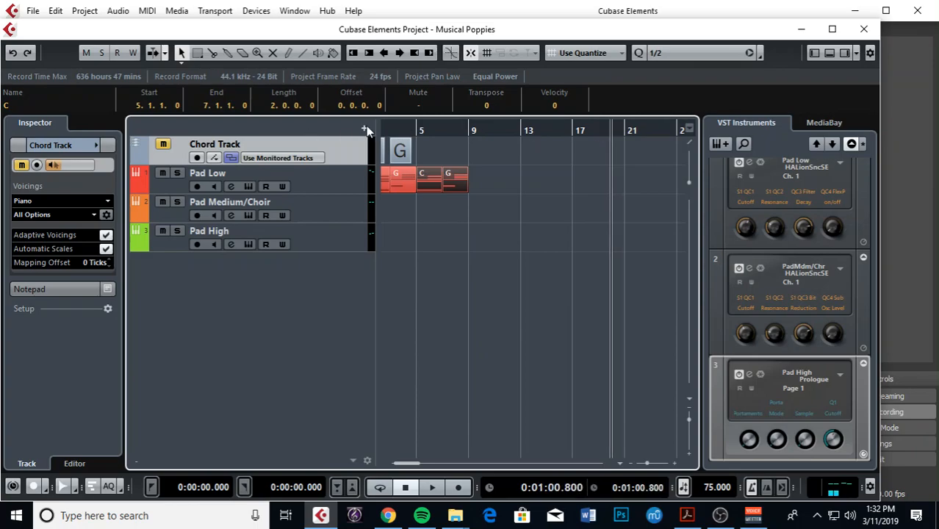
Add a marker track with a marker at bar 20 and describe the marker as "minute mark".
click(364, 129)
click(429, 294)
drag(324, 184, 325, 147)
click(161, 143)
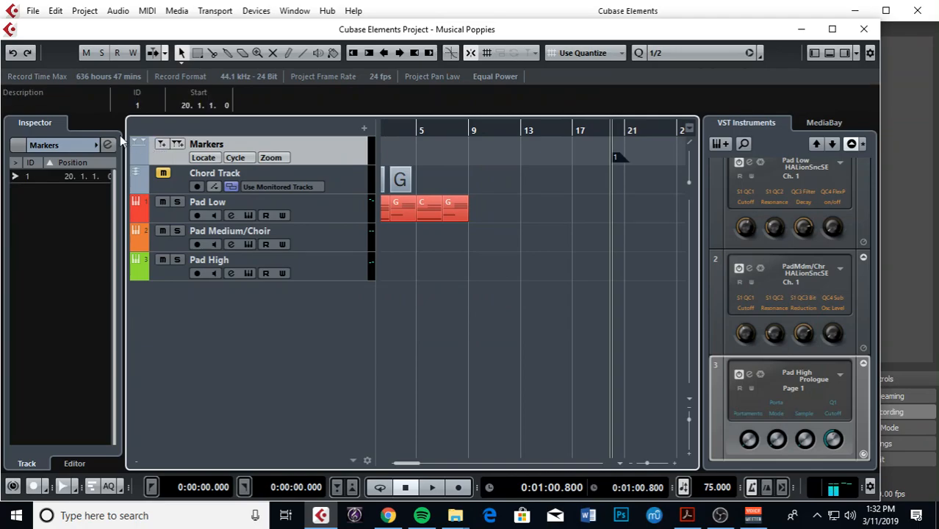
click(78, 106)
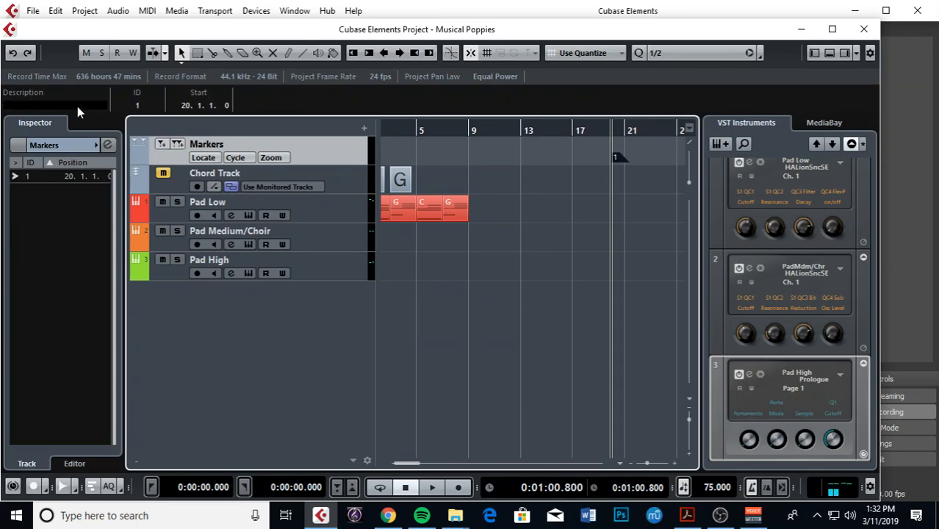
text(minute mark)
key(Return)
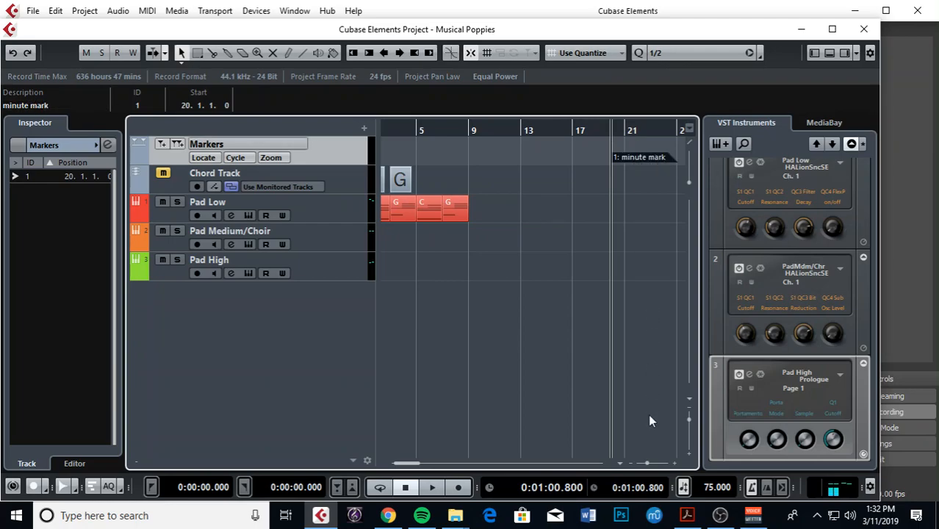
Glue the four C and G parts on the Pad Low track into one part spanning bars 1 to 9.
drag(488, 129, 333, 135)
key(h)
key(h)
key(h)
key(h)
key(h)
key(h)
key(h)
key(h)
key(h)
key(h)
key(g)
key(g)
key(g)
key(g)
mouse_move(396, 131)
mouse_down()
mouse_move(374, 131)
mouse_move(436, 179)
mouse_move(417, 130)
mouse_move(444, 145)
mouse_up()
key(g)
key(g)
key(g)
key(g)
key(h)
key(h)
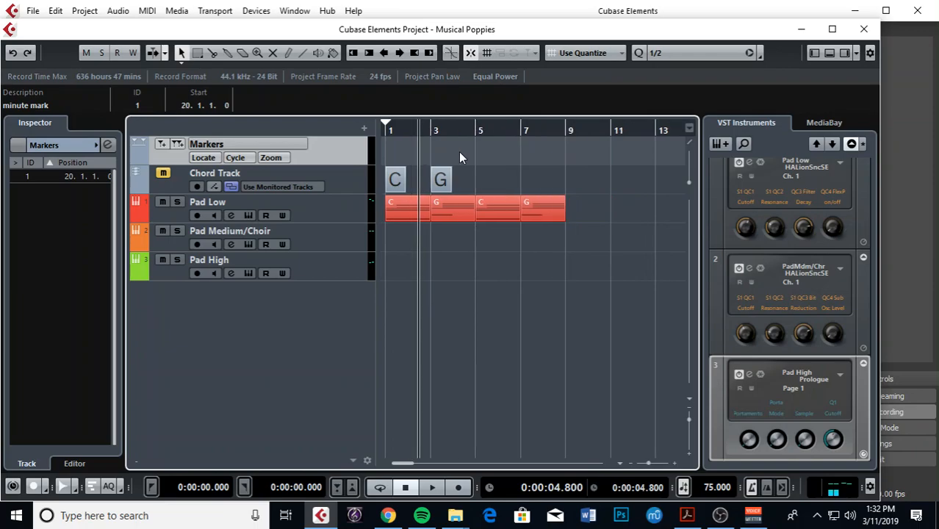
drag(614, 206, 409, 224)
right_click(417, 208)
click(471, 207)
click(472, 209)
right_click(466, 209)
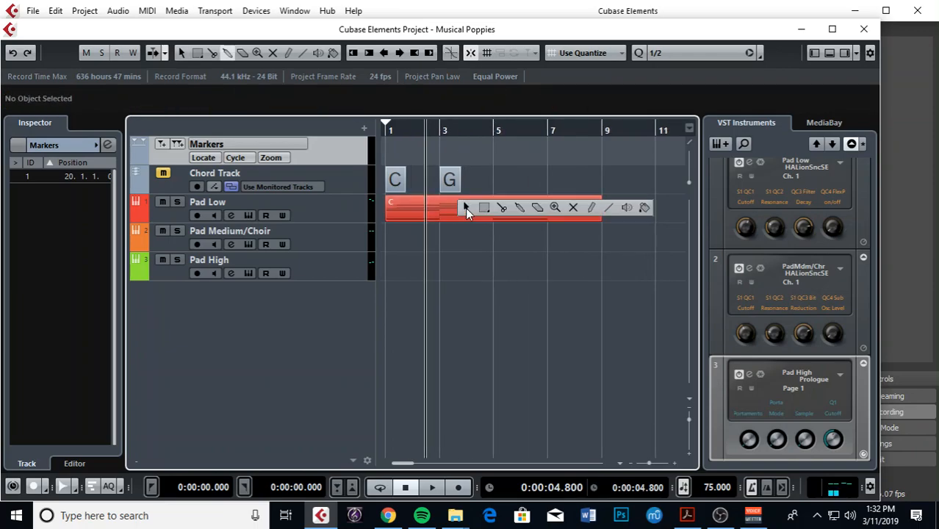
click(466, 208)
Play back the glued Pad Low part through to bar 5.
key(h)
key(h)
key(h)
key(space)
key(g)
key(g)
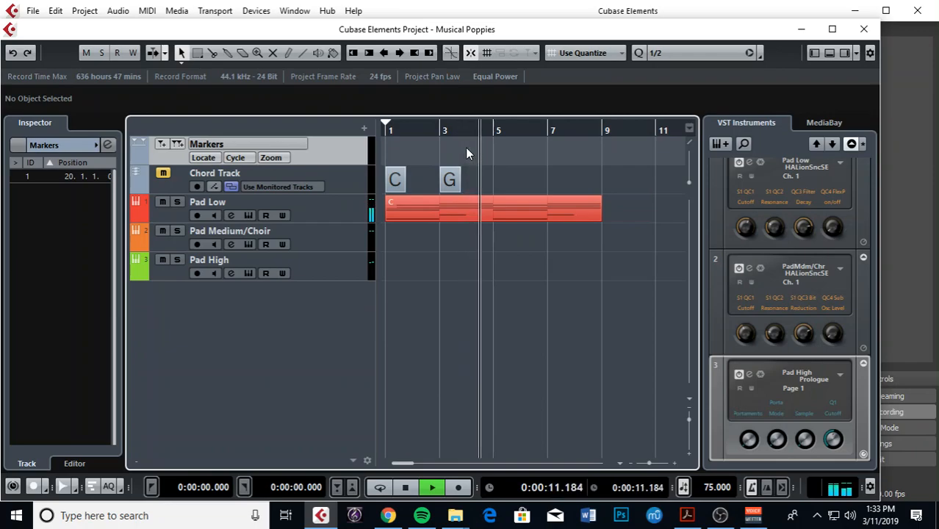
click(521, 201)
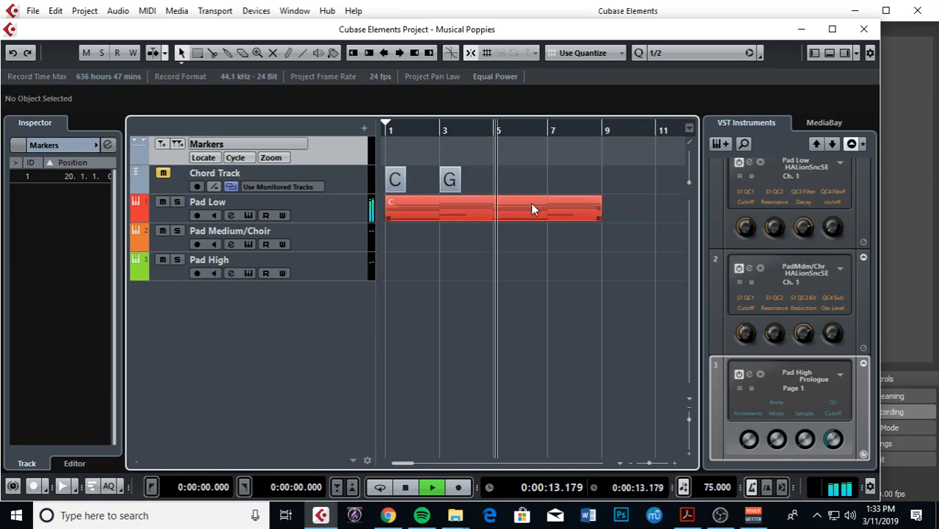
key(space)
Split the glued Pad Low part at bar 5.
right_click(505, 202)
click(538, 200)
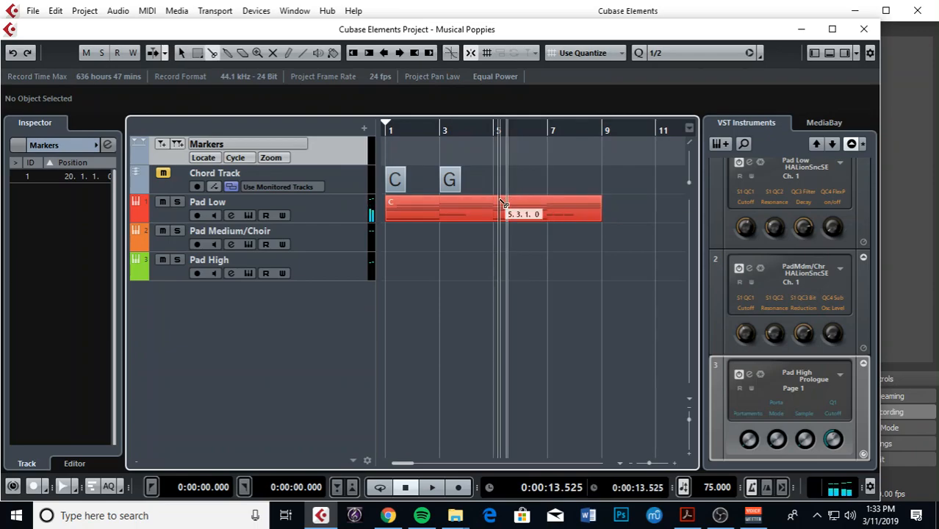
click(496, 207)
key(1)
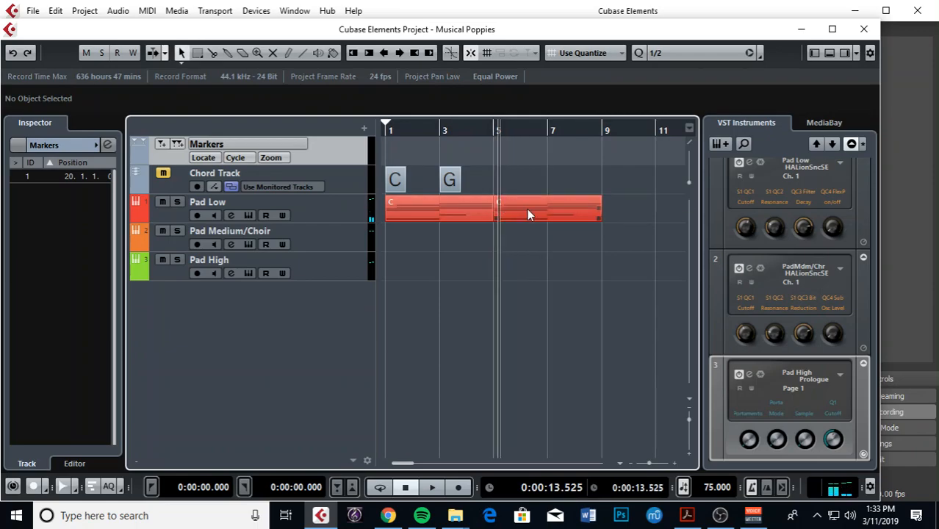
Copy the Pad Low part at bar 5 to the Pad Medium/Choir track and set the copy's transpose to 12.
drag(527, 208, 527, 225)
click(469, 234)
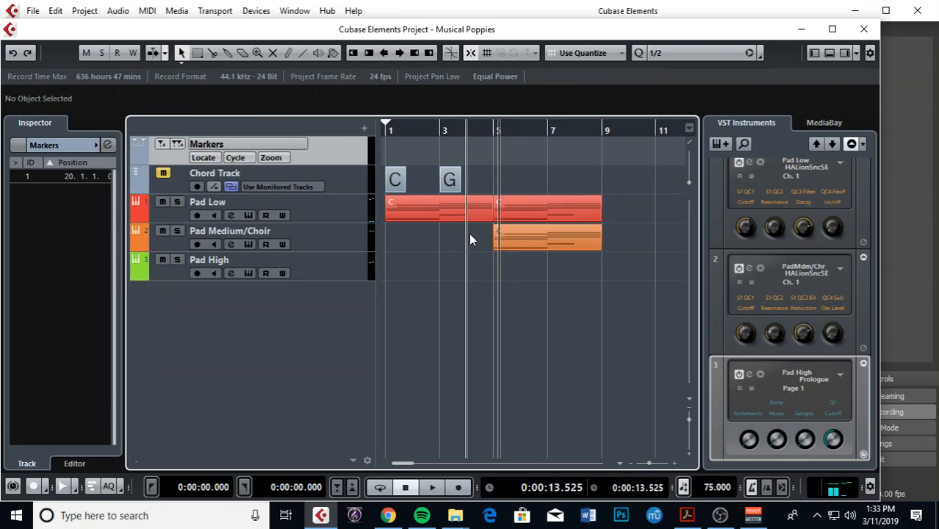
click(529, 234)
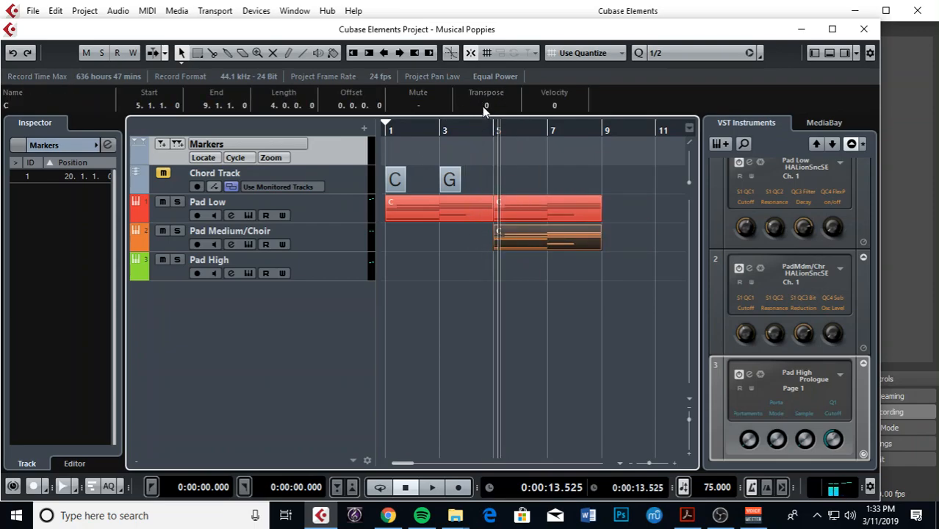
scroll(485, 104, up, 7)
Play back the layered pads from bar 5, briefly soloing the Pad Medium/Choir track.
drag(492, 125, 491, 127)
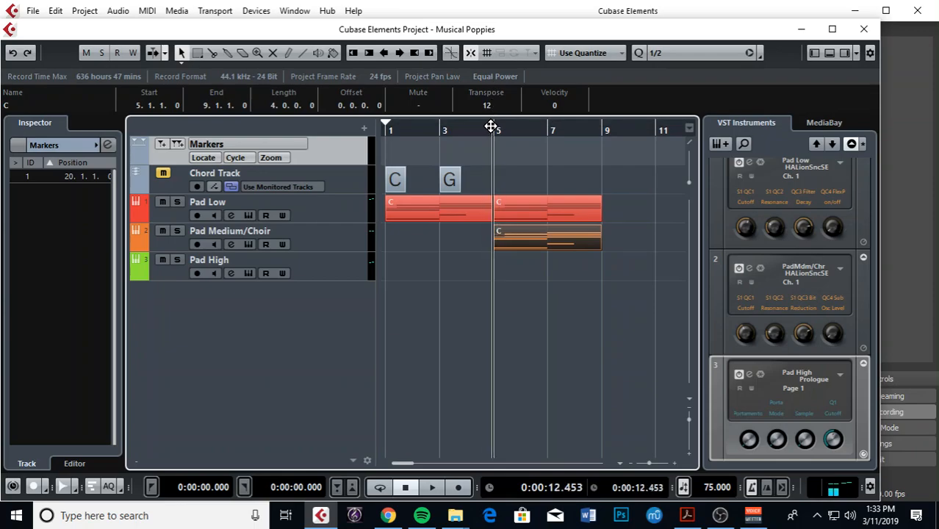
key(space)
click(177, 231)
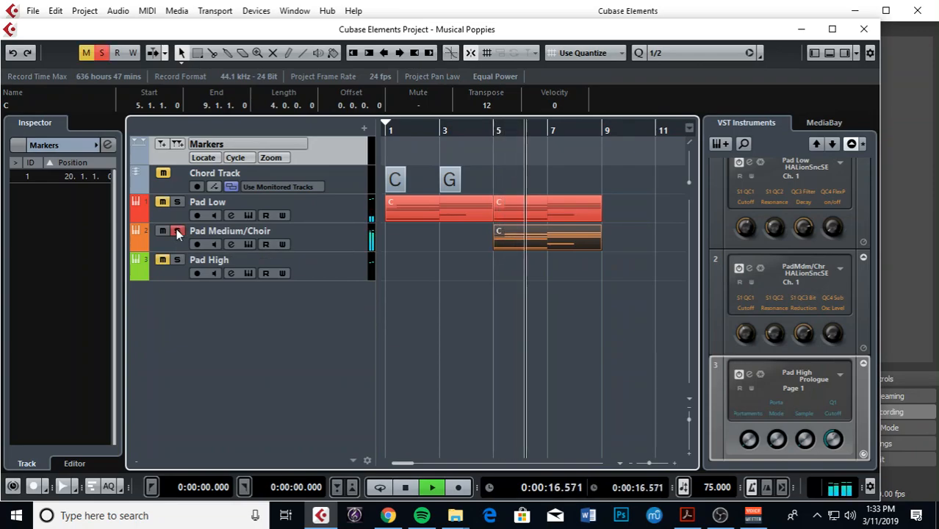
click(177, 231)
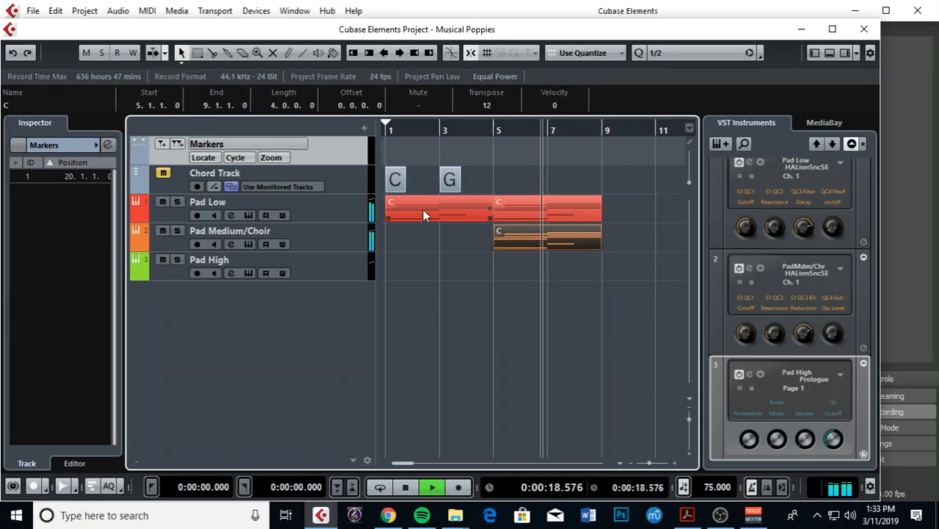
key(g)
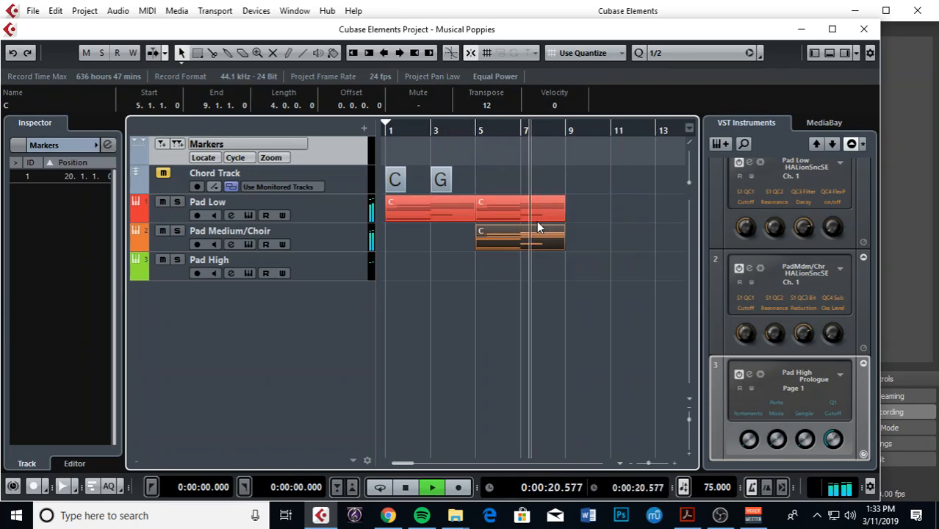
key(h)
key(h)
key(space)
key(g)
drag(468, 145, 539, 182)
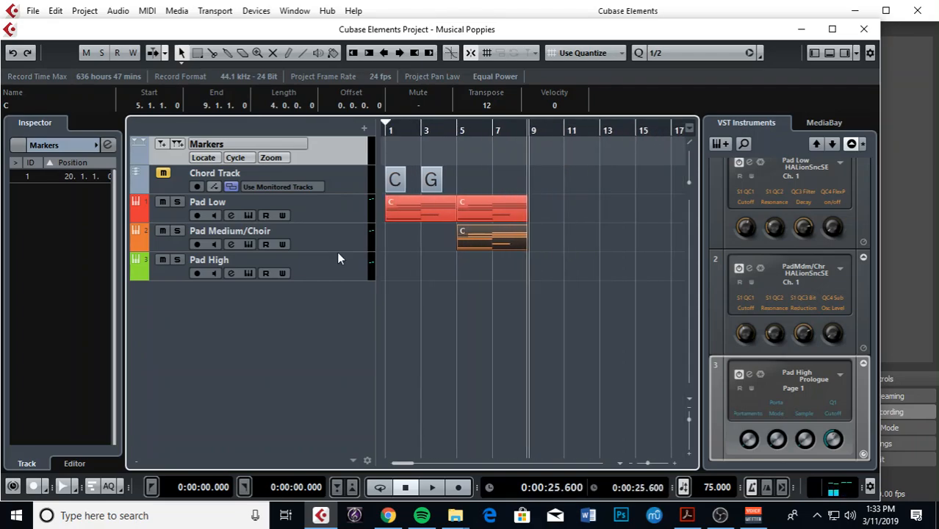
Copy the Pad Medium/Choir part to the Pad High track at bar 5 and set the copy's transpose to 24.
click(324, 266)
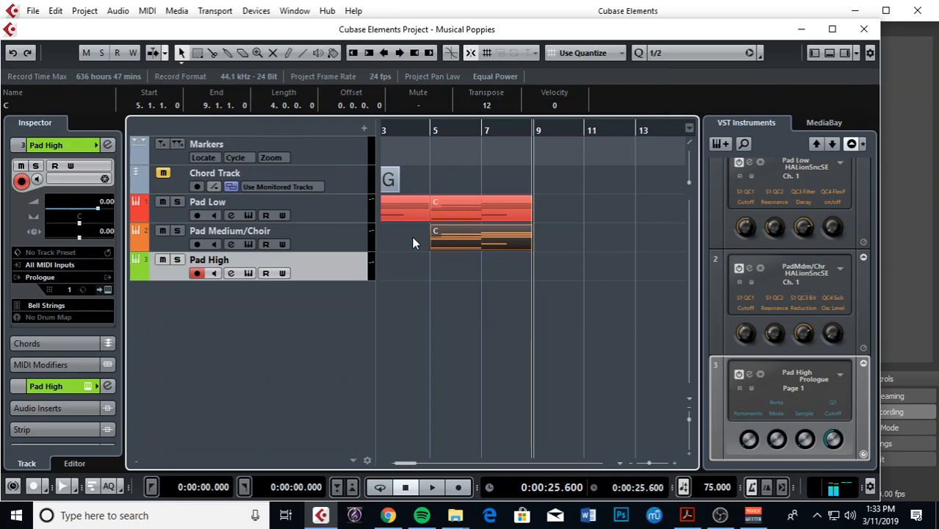
click(467, 243)
drag(469, 244, 476, 267)
key(Delete)
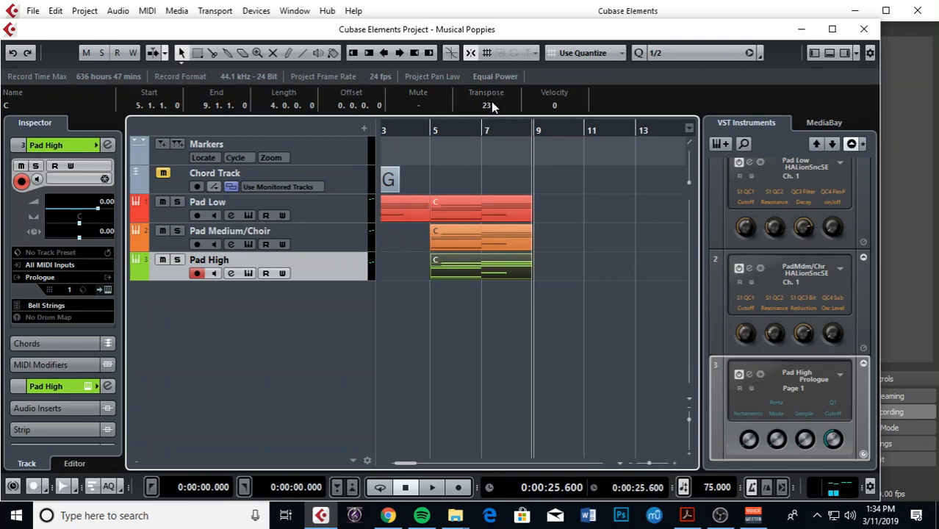
scroll(490, 105, up, 1)
Play back the three pads from within bar 5 and examine the Pad High part's notes in the key editor.
mouse_move(440, 130)
mouse_down()
mouse_move(432, 128)
mouse_move(442, 130)
mouse_up()
key(space)
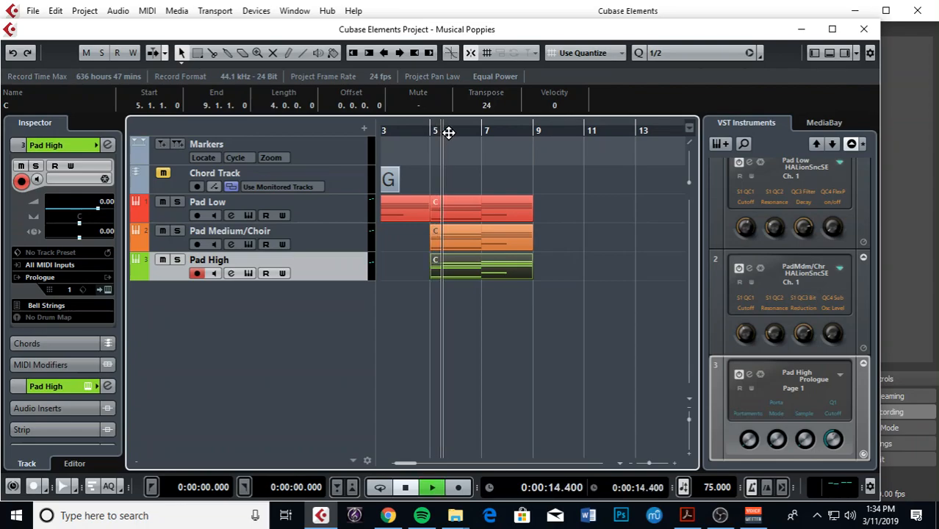
double_click(463, 266)
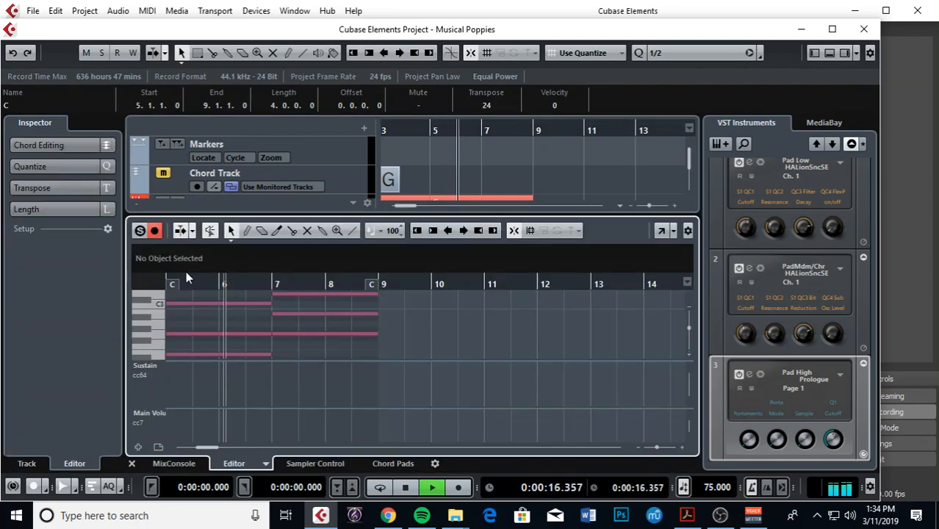
key(space)
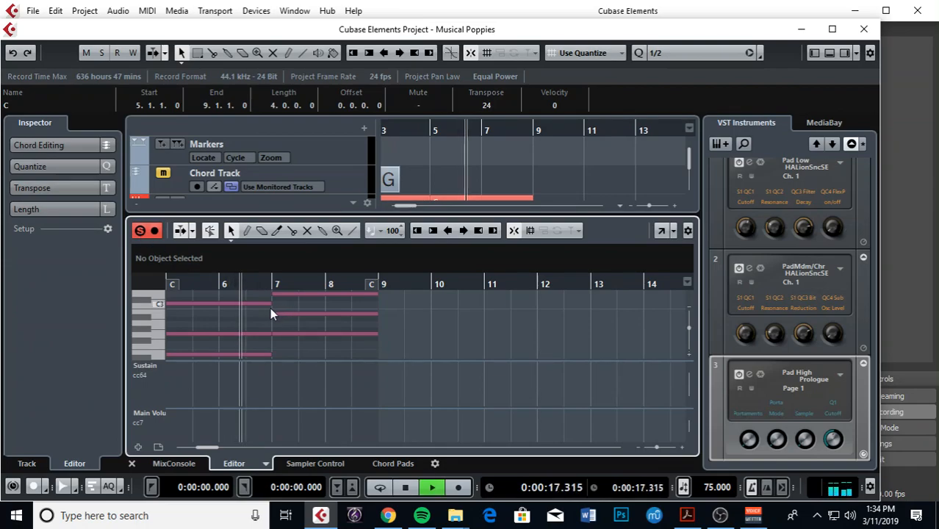
key(g)
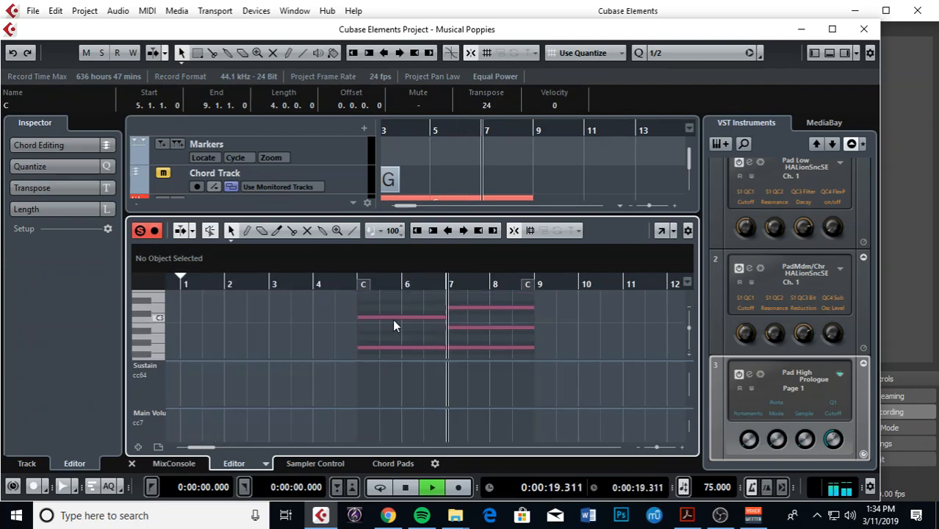
key(space)
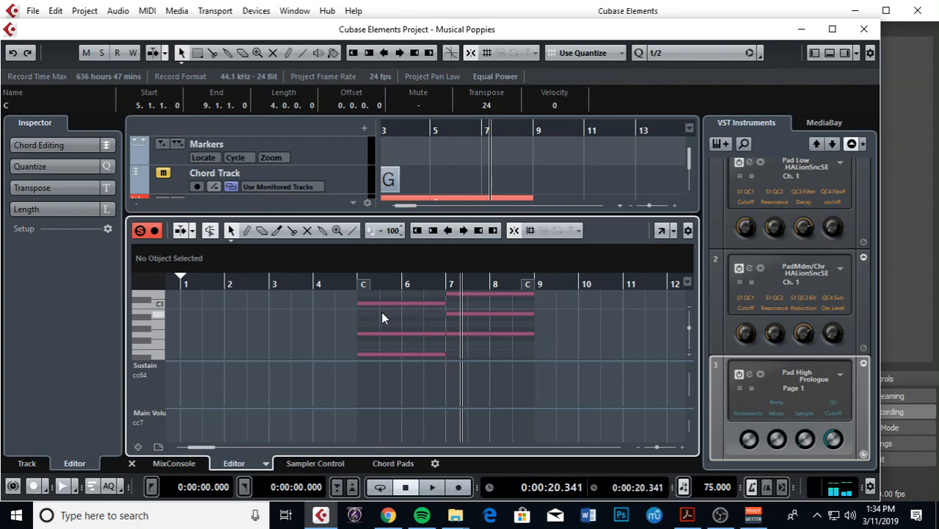
Delete all notes from the Pad High part except the B2 note starting at bar 7.
drag(384, 302, 454, 313)
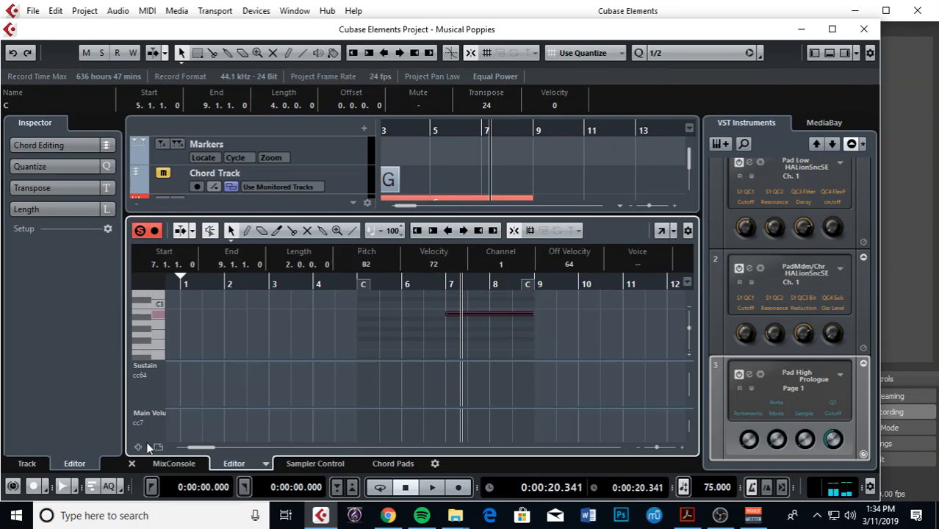
click(132, 464)
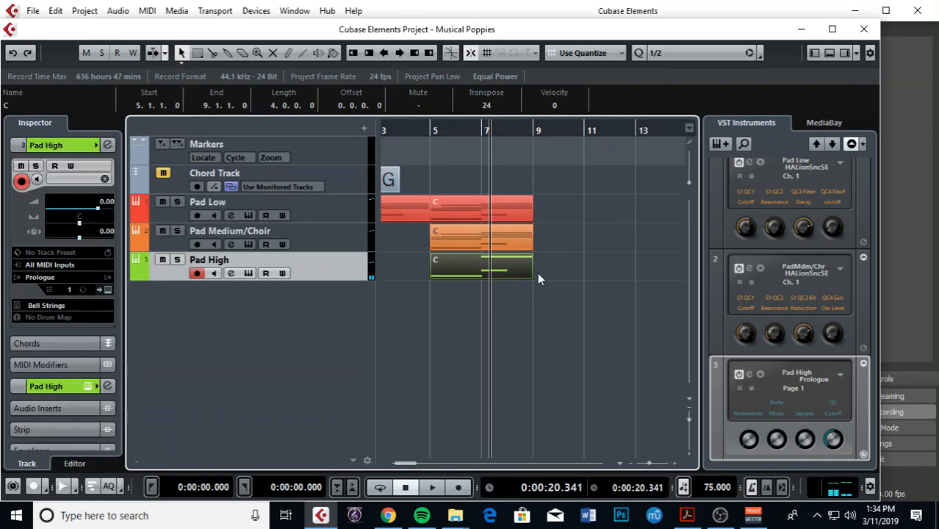
double_click(495, 273)
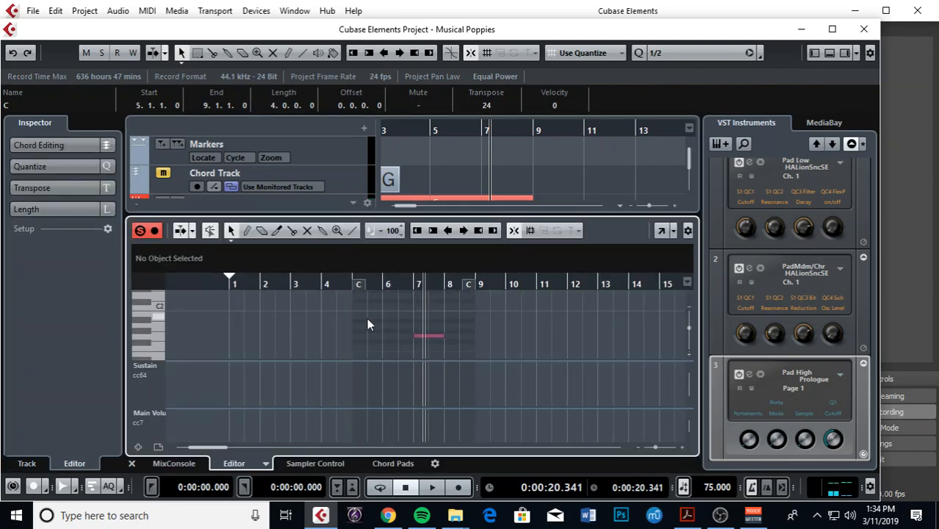
scroll(360, 324, down, 2)
click(429, 308)
click(365, 346)
click(366, 348)
key(Delete)
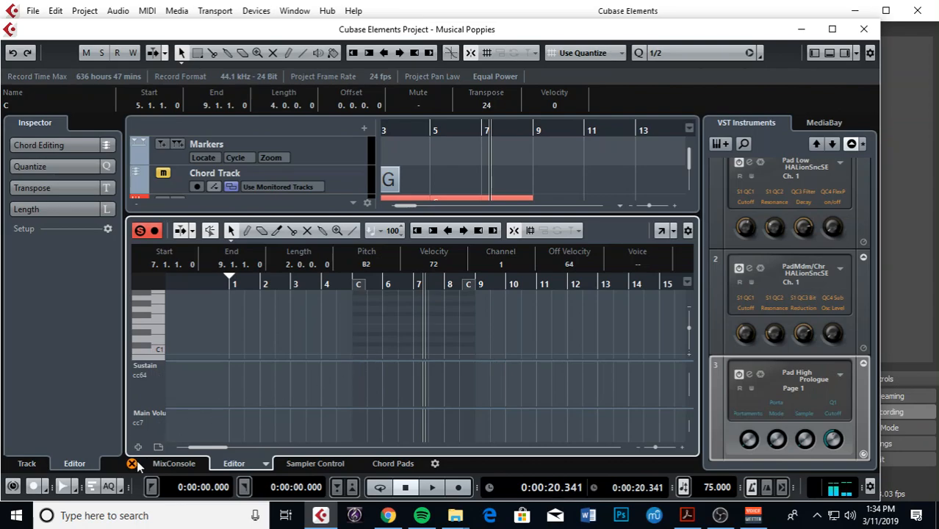
click(132, 464)
Extend the Pad High part's end to bar 25.
drag(528, 276, 650, 269)
key(g)
key(g)
drag(490, 277, 596, 272)
key(h)
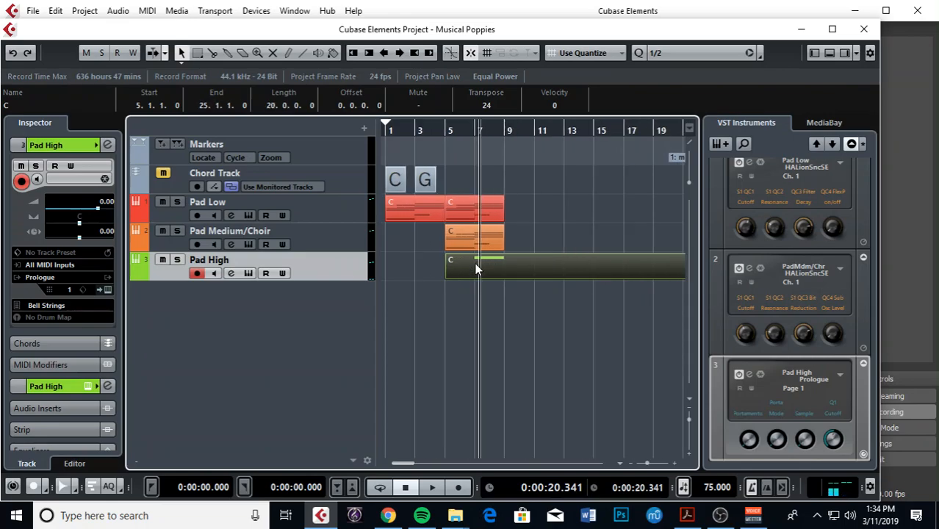
Lengthen the B2 note in the Pad High part so it ends at 24.3.1.0.
double_click(476, 269)
key(g)
key(g)
key(g)
drag(438, 323, 571, 324)
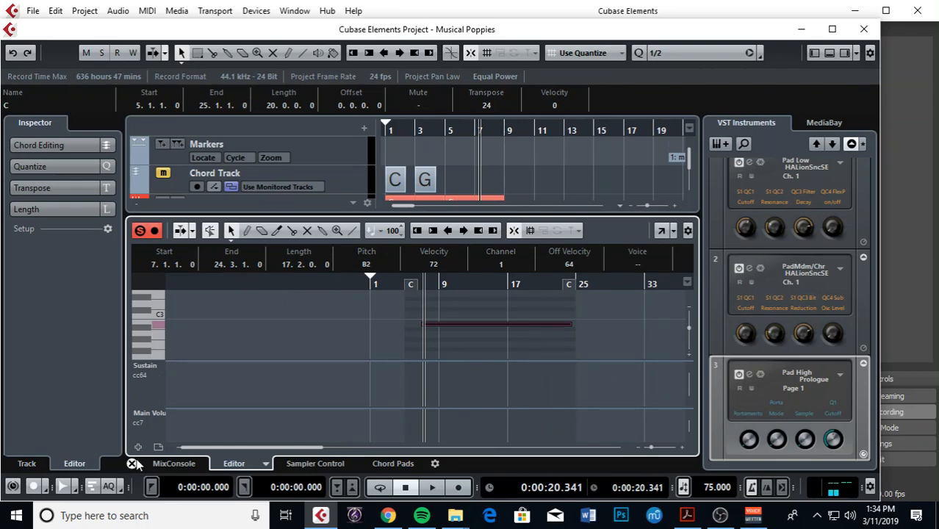
click(133, 463)
click(552, 216)
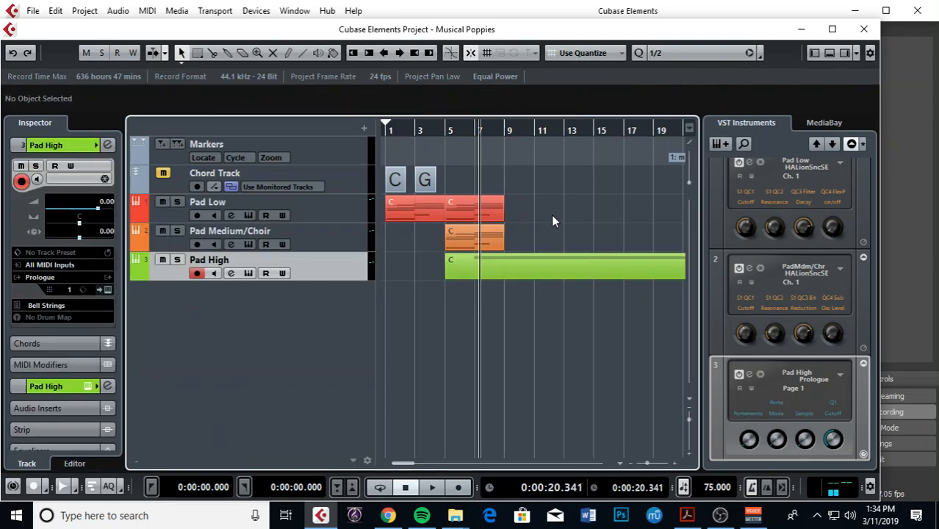
key(g)
key(g)
key(g)
key(h)
key(h)
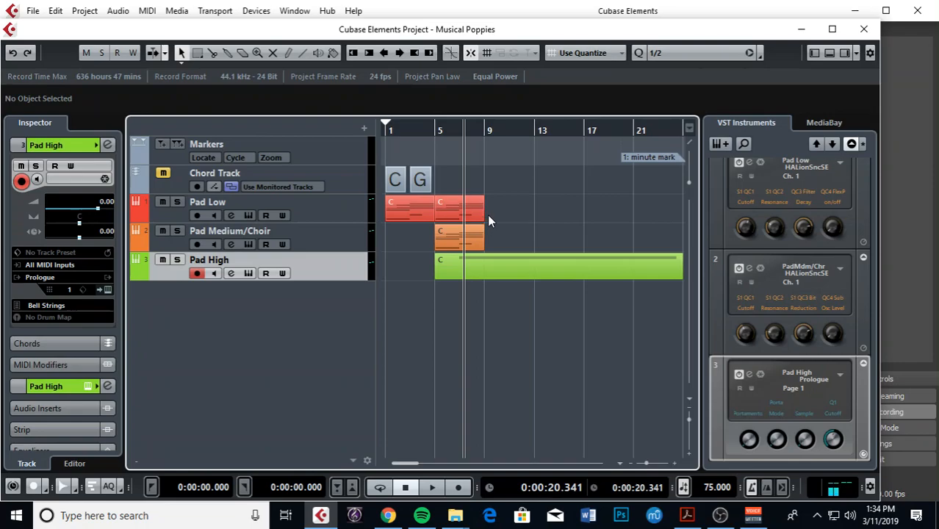
Import the Poppies VOX Effects audio file from the Downloads folder into the empty area below Pad High at bar 1.
click(456, 515)
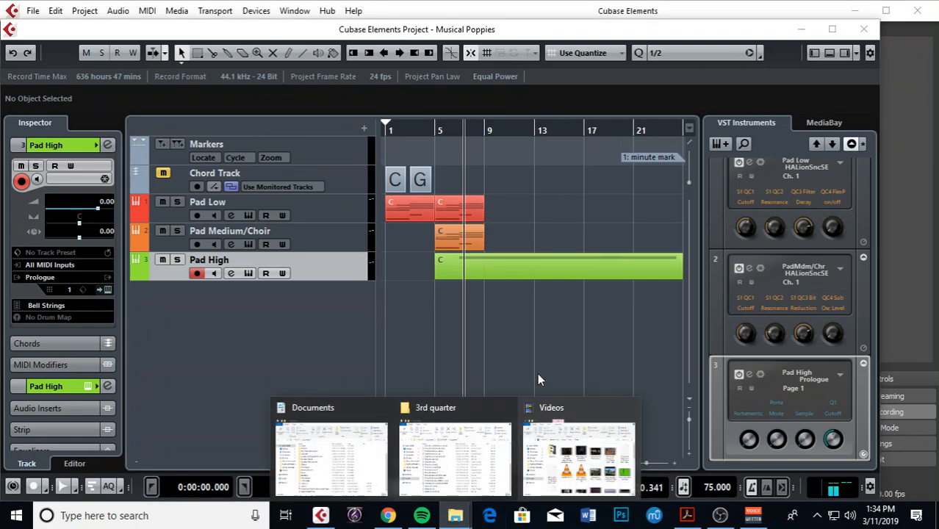
click(329, 445)
drag(441, 77, 798, 86)
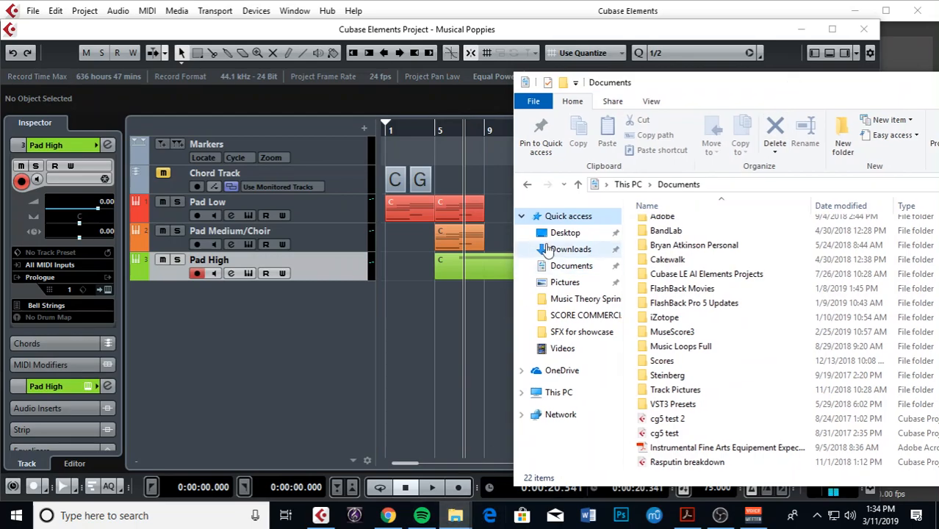
click(572, 250)
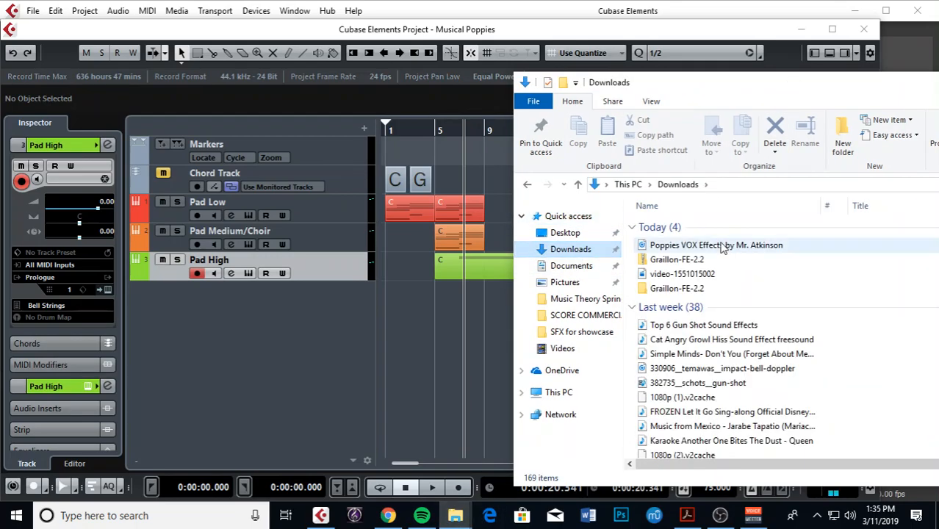
drag(711, 251, 385, 290)
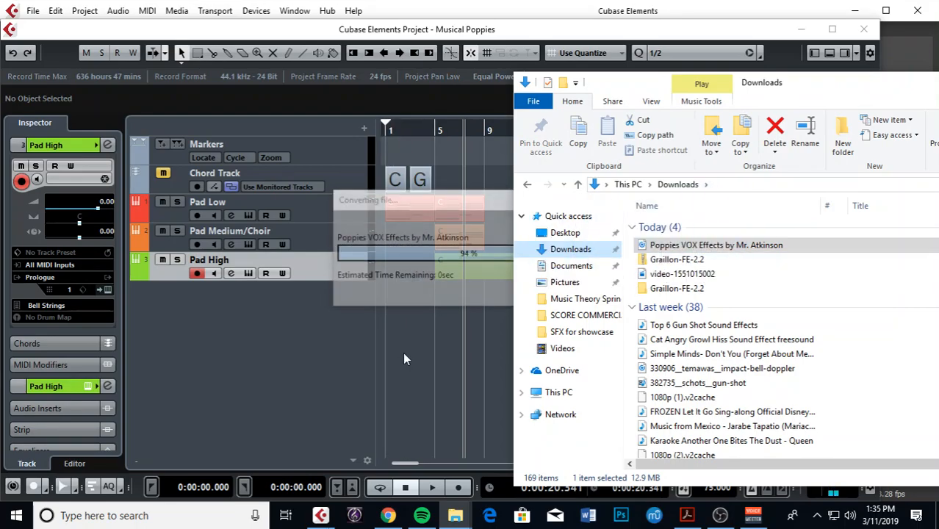
Bring the project window back to the front and enlarge the height of the Poppies VOX Effects track.
drag(876, 80, 592, 97)
click(573, 30)
key(g)
key(g)
key(g)
key(g)
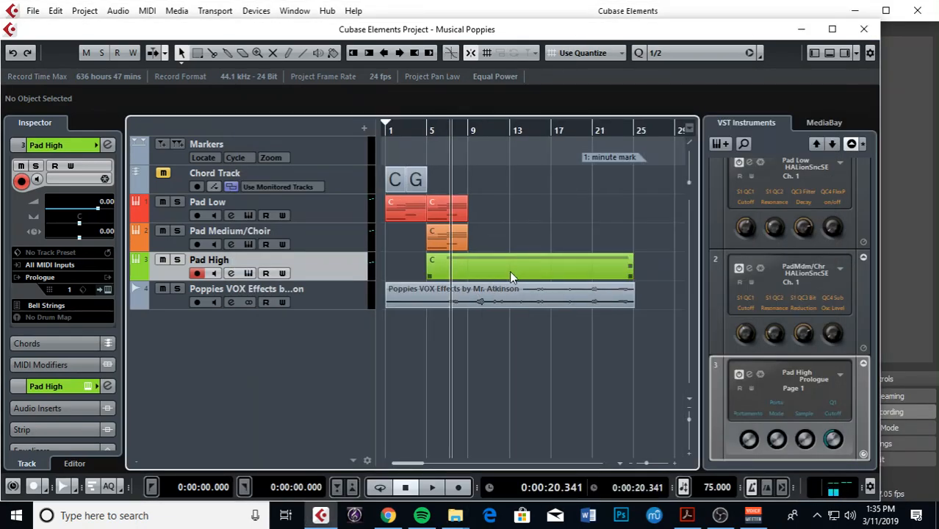
key(h)
key(h)
key(h)
key(h)
key(h)
click(328, 305)
key(g)
key(g)
key(g)
key(h)
key(h)
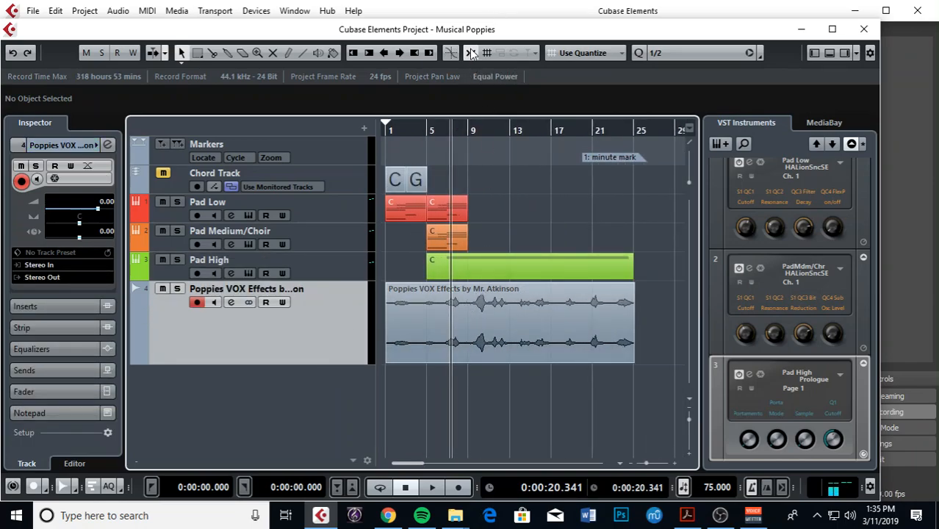
Move the Poppies VOX Effects event to start just before bar 9, at 8.4.2.5.
drag(421, 327, 518, 316)
key(h)
key(h)
key(h)
click(531, 130)
key(g)
key(g)
key(g)
key(h)
drag(507, 130, 494, 131)
key(g)
key(g)
key(h)
key(h)
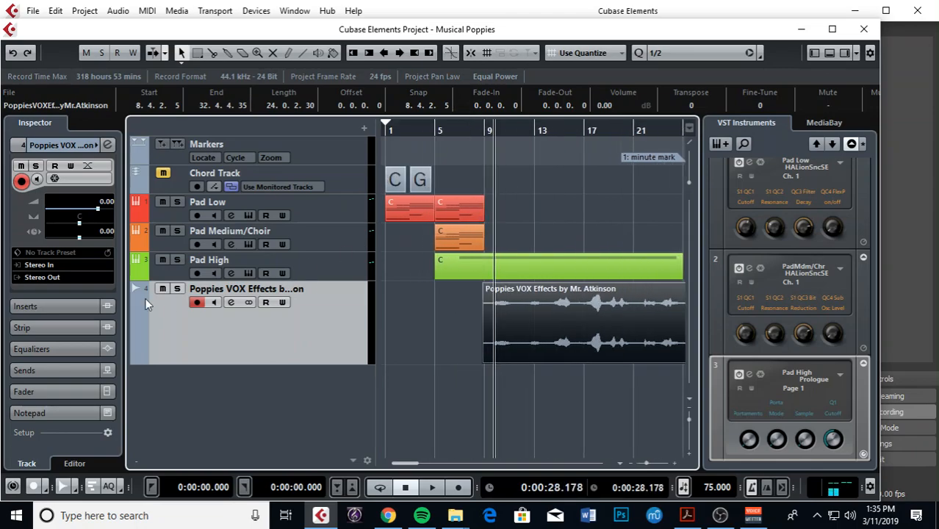
Solo the Poppies VOX Effects track and listen to the opening section of the audio.
click(178, 290)
key(space)
key(g)
key(h)
key(h)
key(space)
click(571, 136)
key(space)
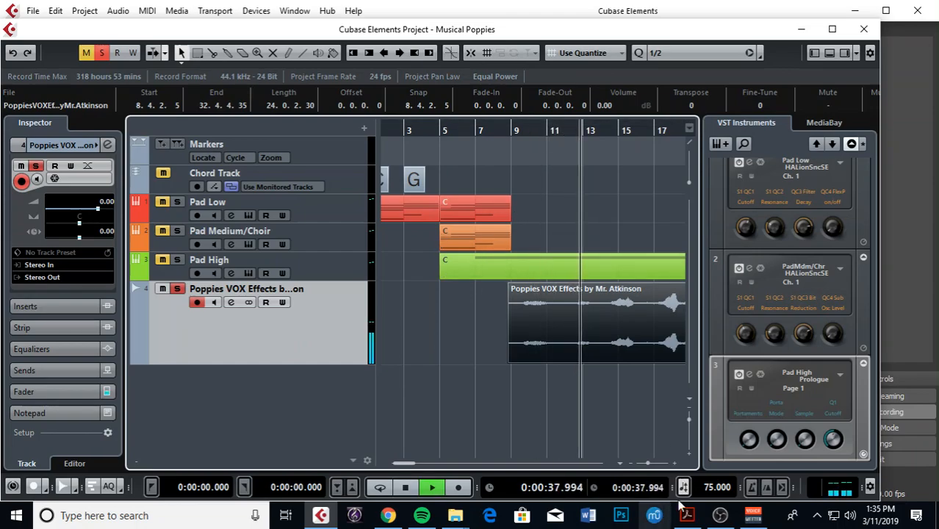
Listen to a further section of the soloed vocal effects, up to around bar 18.
key(g)
key(g)
key(space)
click(557, 136)
key(space)
key(h)
key(h)
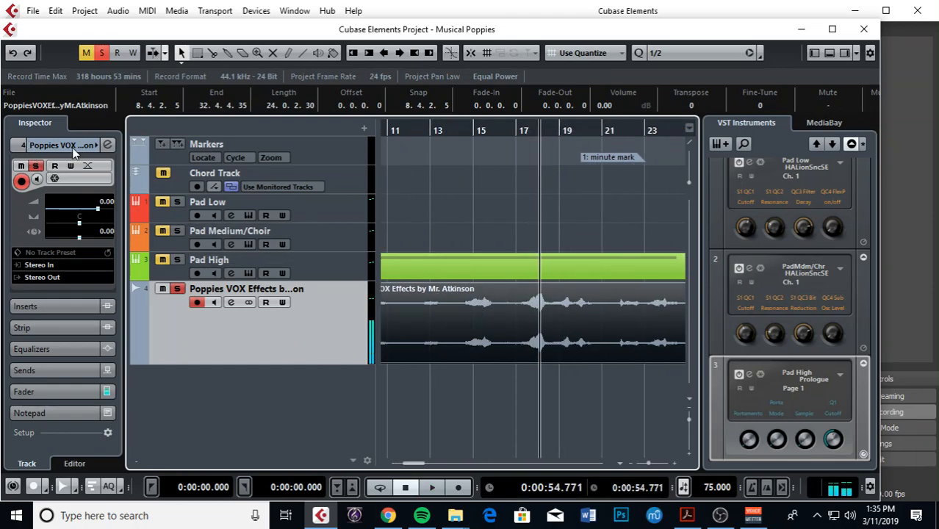
Change the Poppies VOX Effects track's colour to blue.
scroll(72, 152, down, 1)
scroll(55, 146, down, 4)
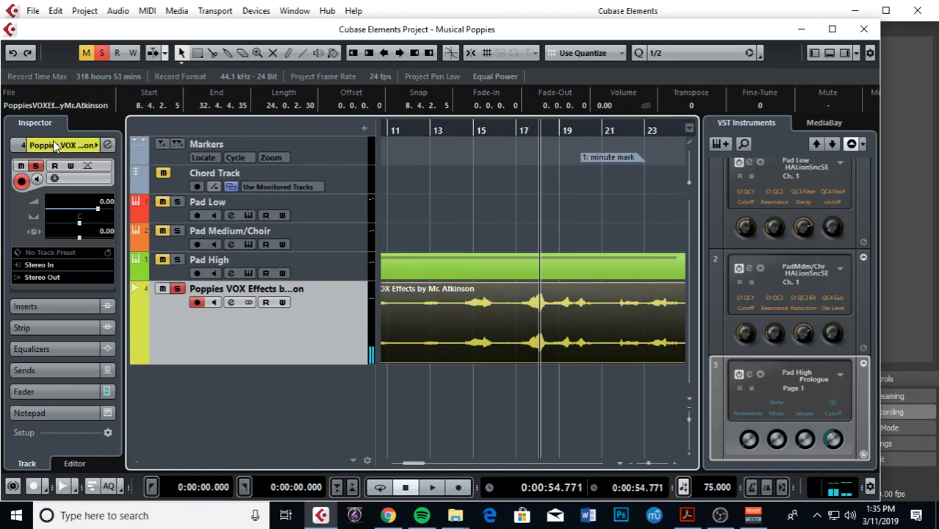
scroll(56, 145, down, 1)
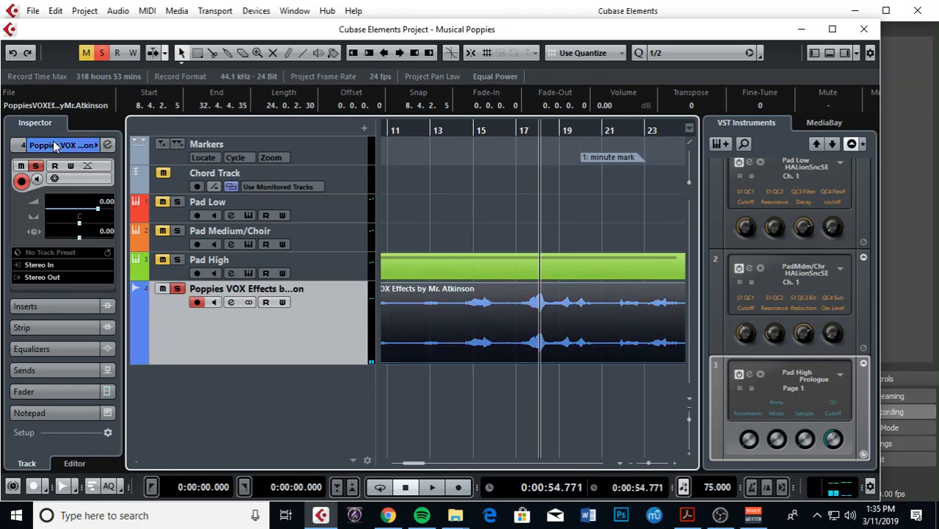
scroll(512, 226, down, 5)
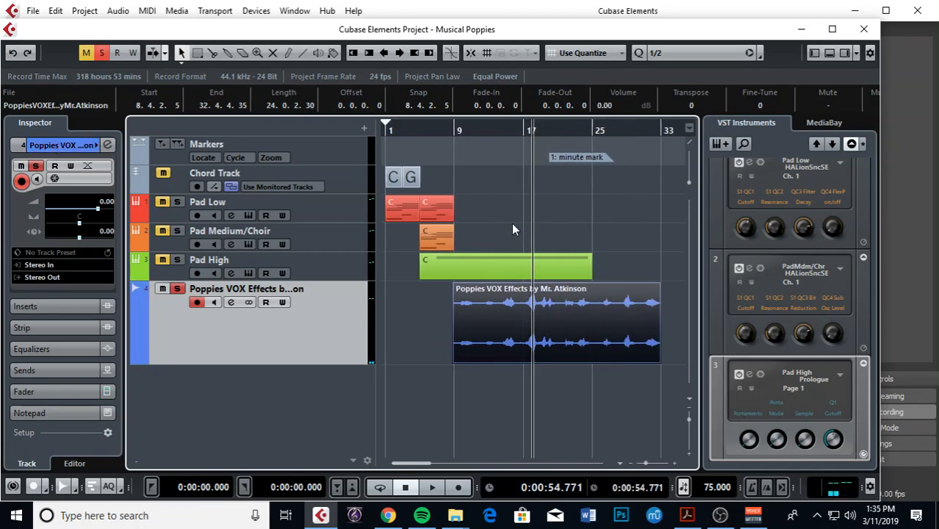
Duplicate the Poppies VOX Effects track and reduce the height of both the original and the copy.
scroll(512, 226, up, 2)
key(h)
key(g)
key(g)
key(g)
key(g)
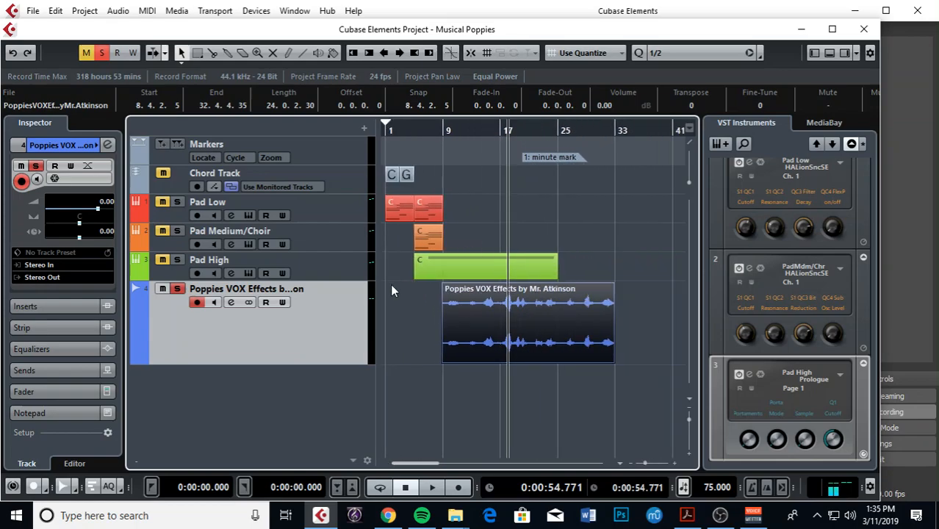
right_click(332, 325)
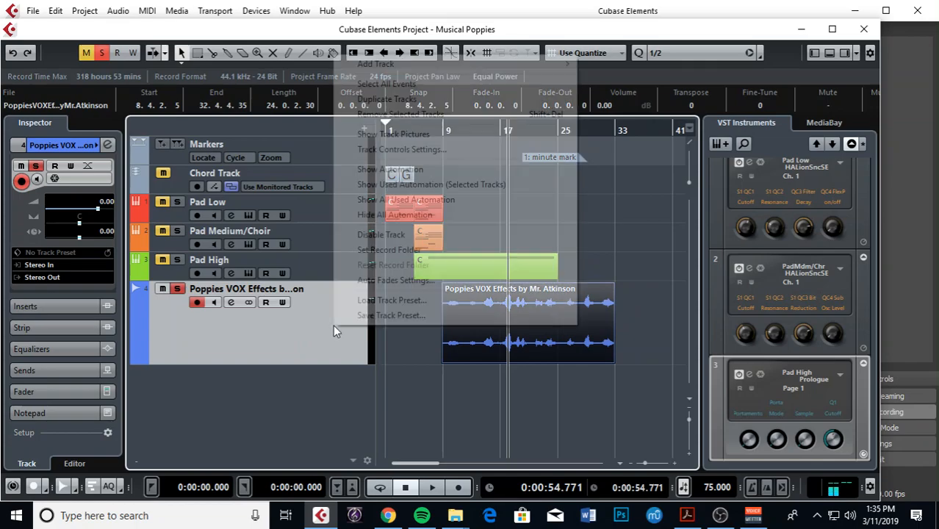
click(421, 106)
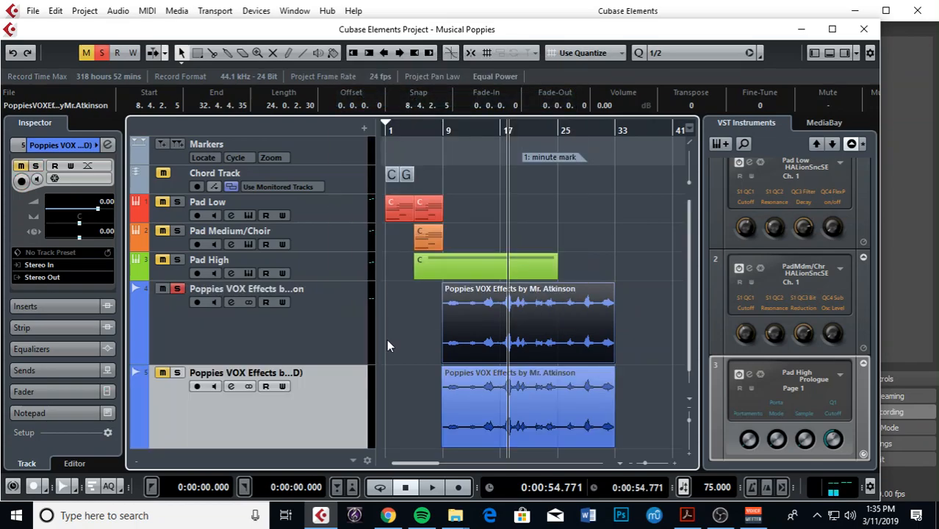
drag(312, 448, 316, 408)
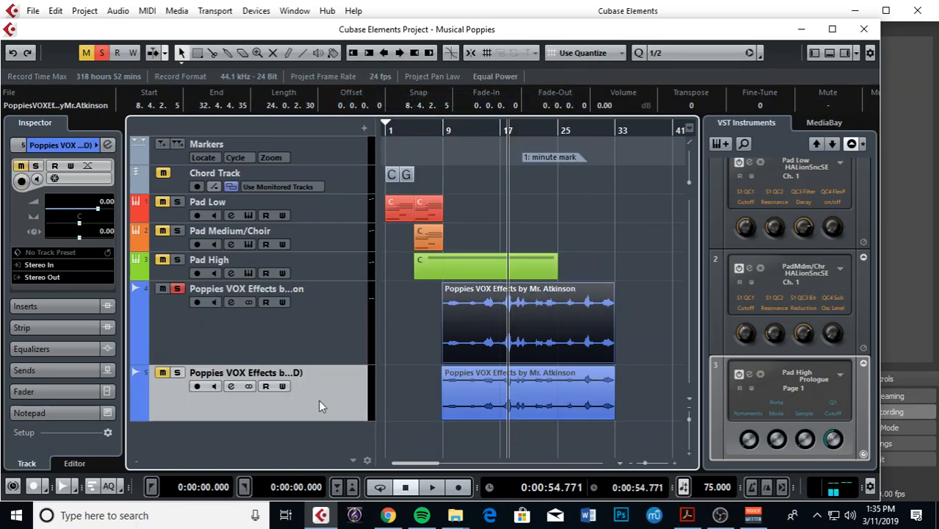
drag(321, 365, 320, 323)
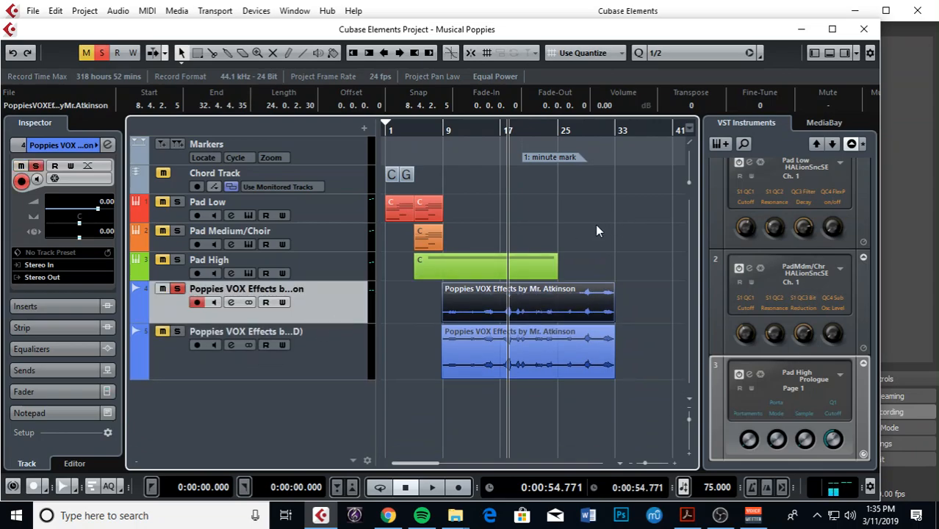
click(572, 217)
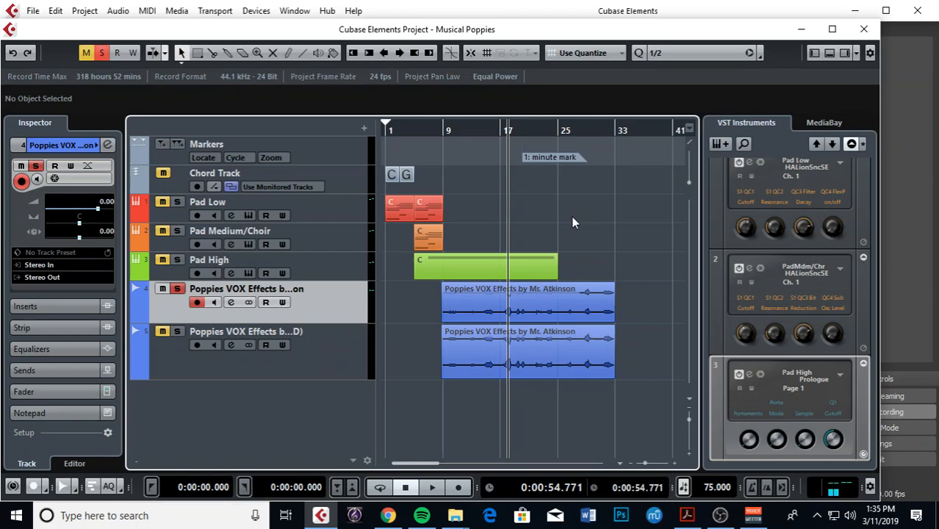
Place the playhead just before bar 9 and mute both Poppies VOX Effects tracks, taking the original out of solo.
key(h)
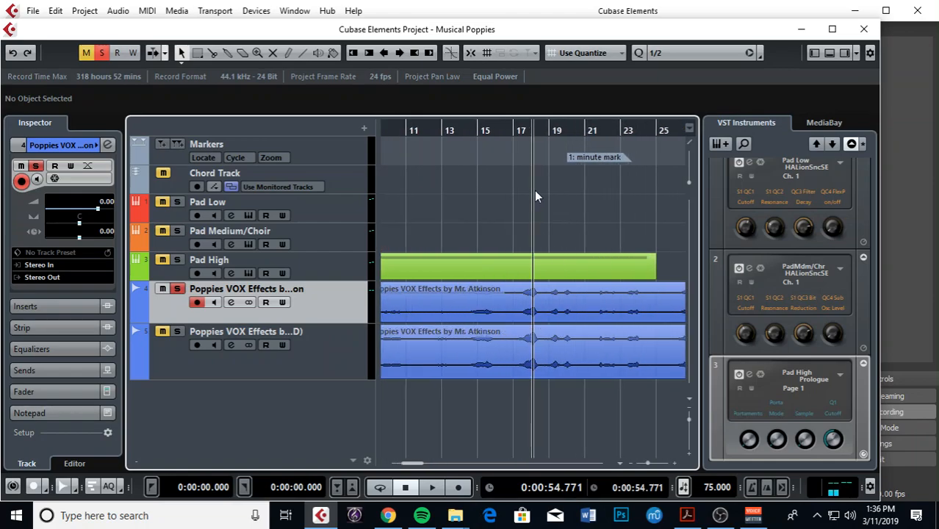
click(422, 130)
drag(422, 130, 309, 239)
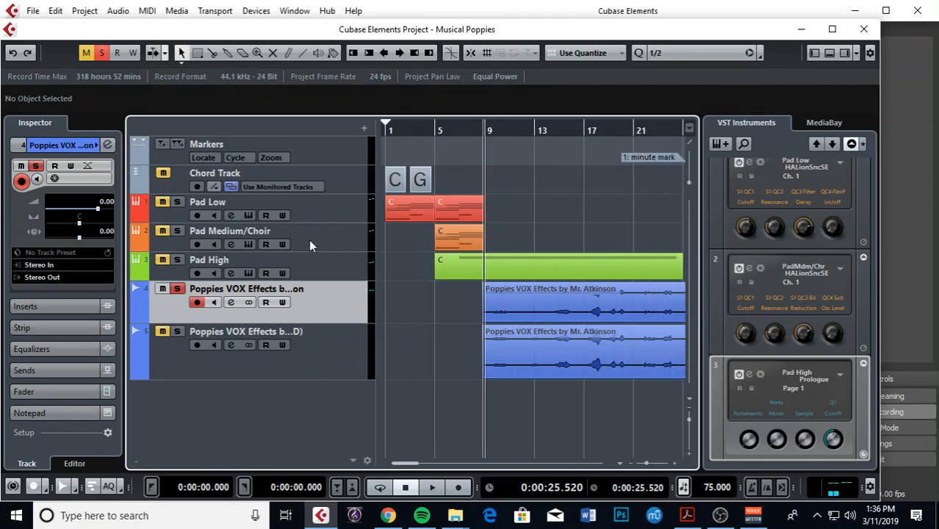
click(160, 293)
click(163, 331)
Play the three pad tracks together from just before bar 9 to check how the layered parts end.
mouse_move(478, 130)
mouse_down()
mouse_move(462, 130)
mouse_move(472, 134)
mouse_up()
key(space)
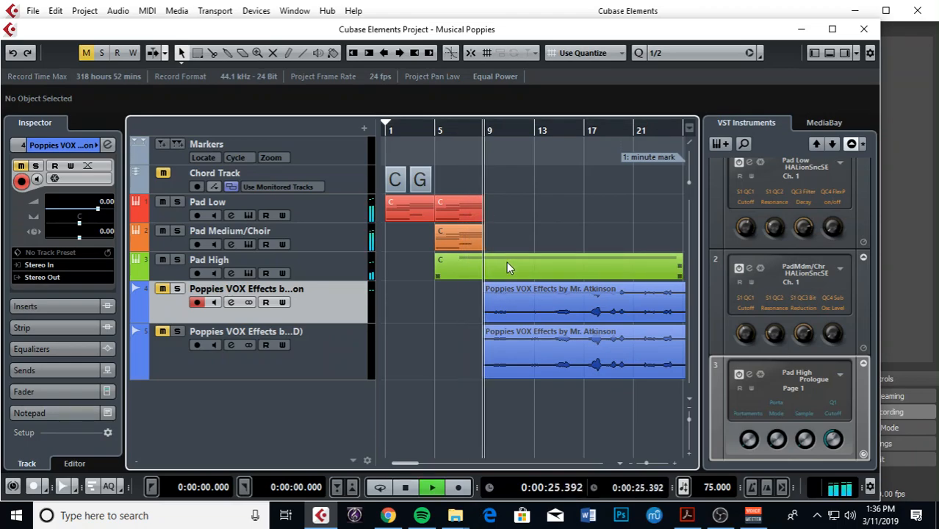
key(g)
key(h)
key(h)
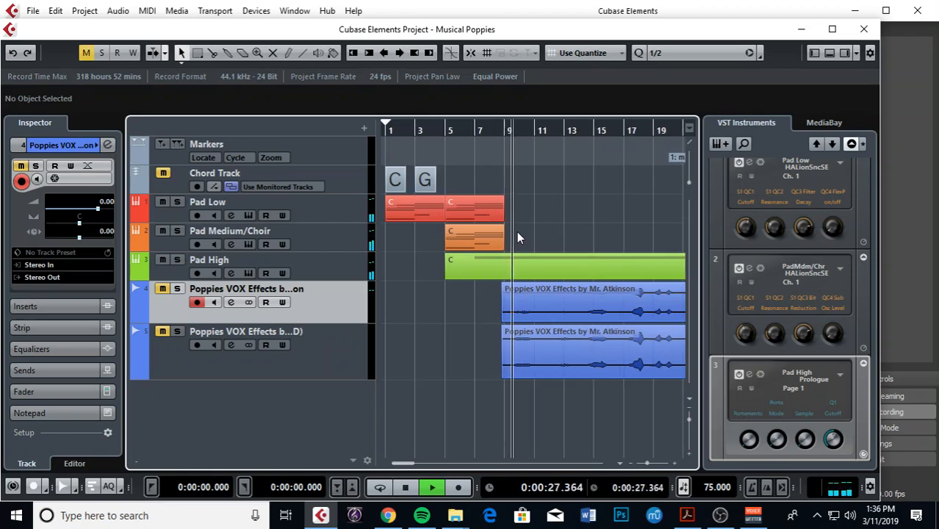
key(space)
Extend the ends of the Pad Medium/Choir part and the second Pad Low part to just past bar 10.
drag(499, 246, 535, 241)
key(h)
drag(508, 211, 536, 210)
Lengthen the three notes starting at bar 7 in the second Pad Low part so they end at 10.1.1.0.
double_click(513, 214)
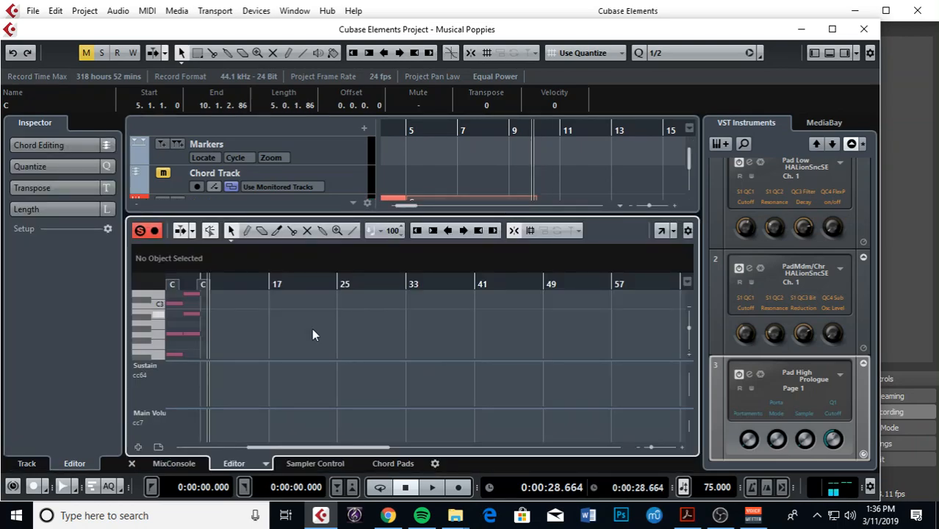
drag(333, 297, 487, 346)
click(330, 301)
scroll(506, 173, down, 2)
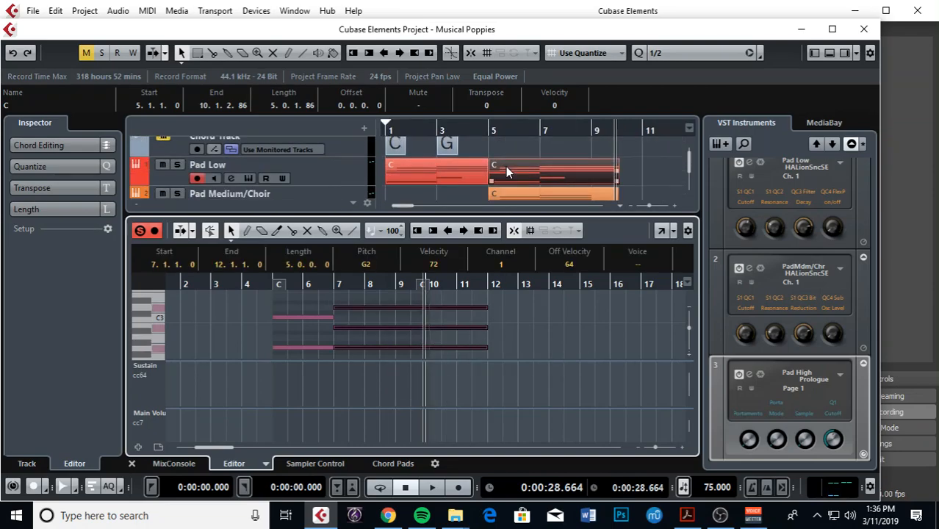
drag(486, 346, 434, 344)
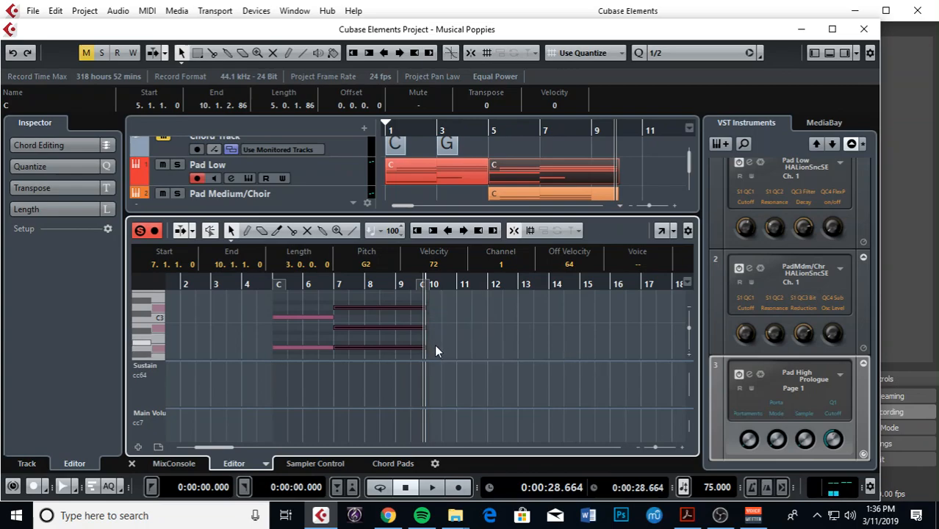
Lengthen the three notes starting at bar 7 in the Pad Medium/Choir part to end at 10.1.1.0, and close the note editor.
scroll(536, 175, down, 1)
click(537, 185)
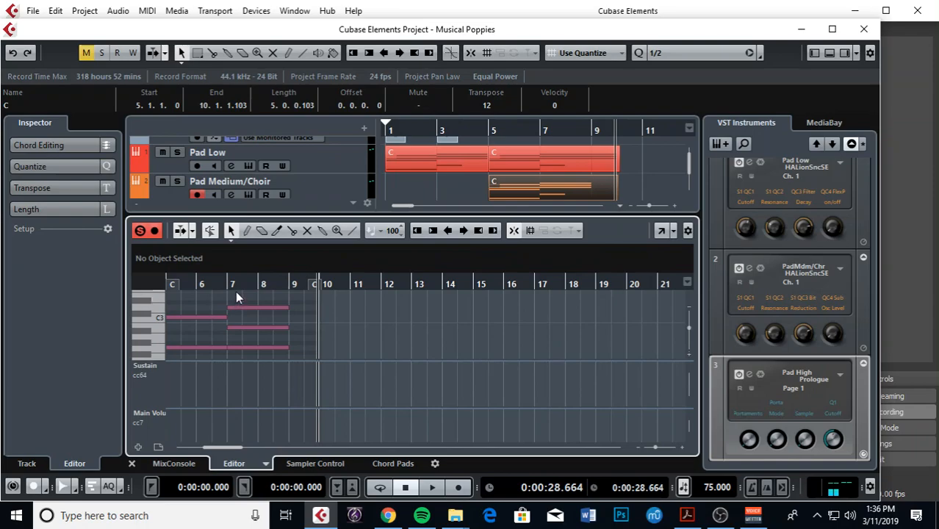
drag(274, 363, 319, 343)
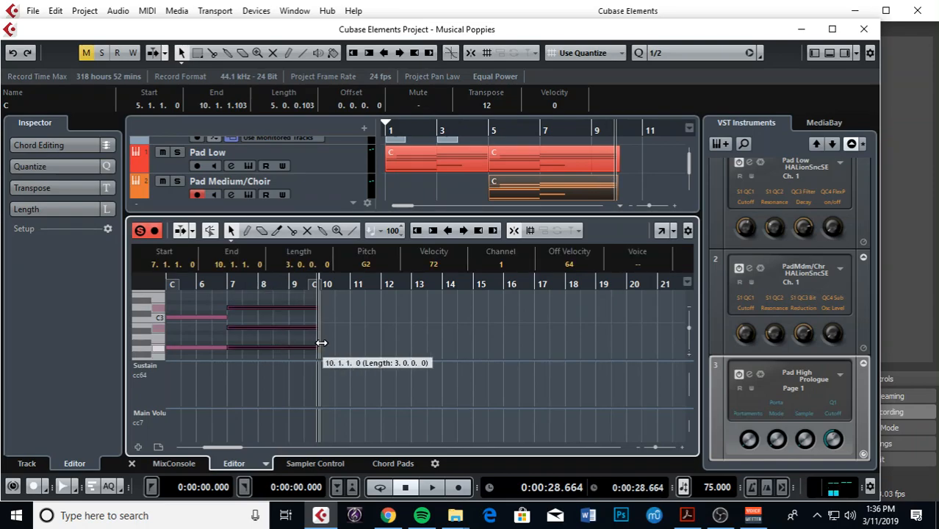
click(448, 190)
click(129, 463)
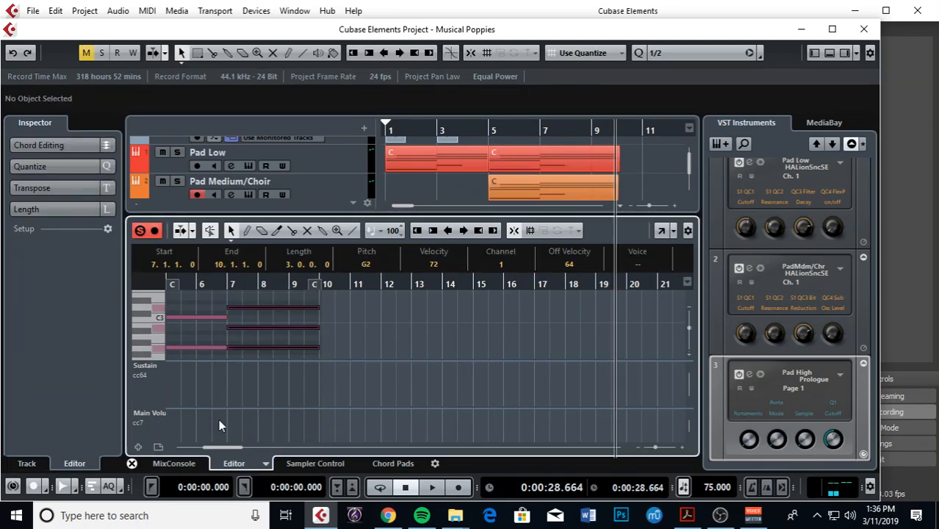
Record a controller take on the Pad Low track from about bar 8 until shortly before bar 11.
drag(664, 133, 471, 130)
click(328, 207)
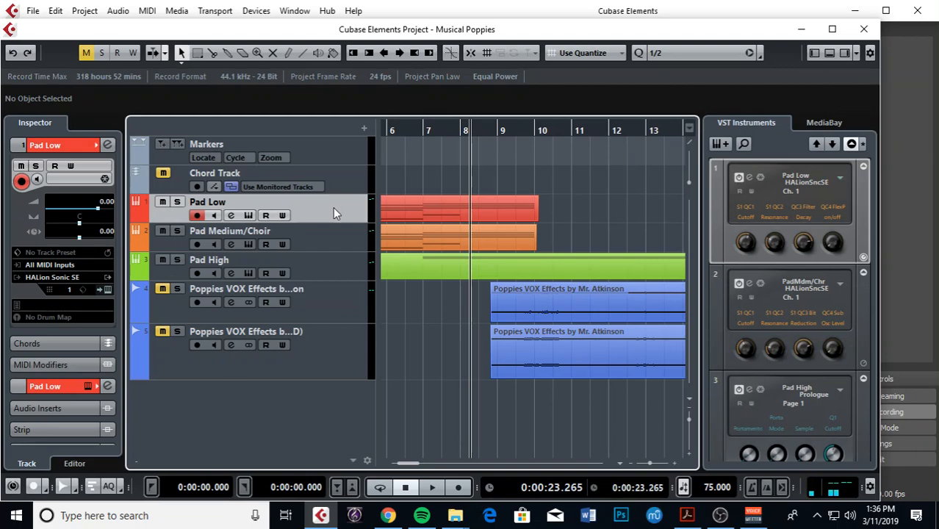
key(KP_Multiply)
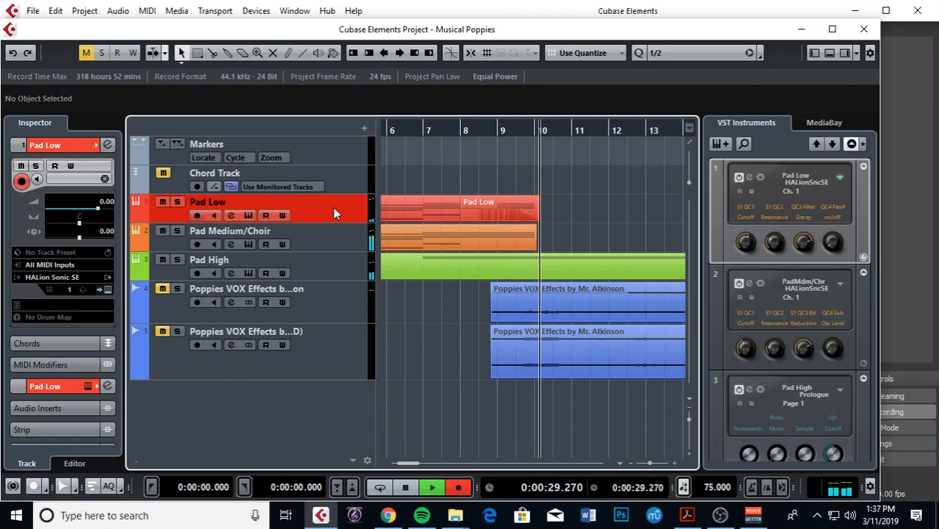
key(space)
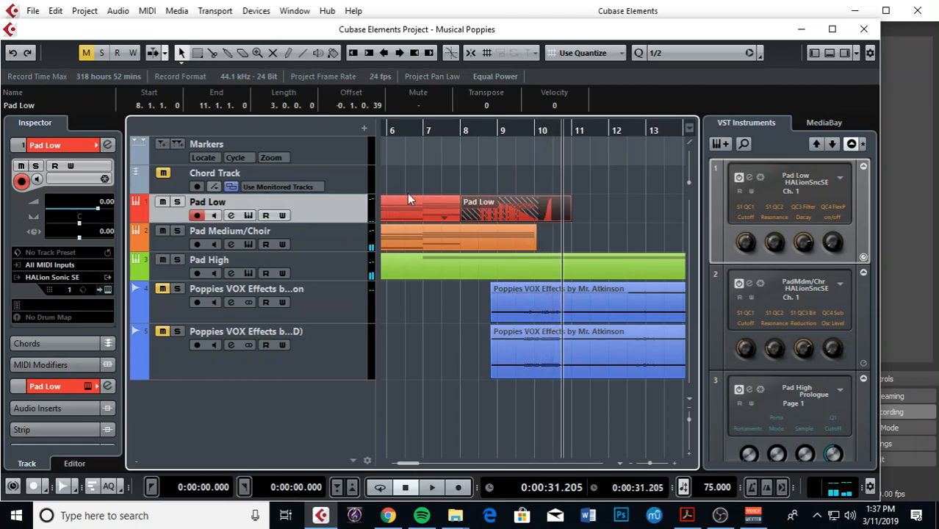
Record a controller take on the Pad Medium/Choir track, starting midway through bar 7 and running past bar 10.
drag(451, 131, 441, 133)
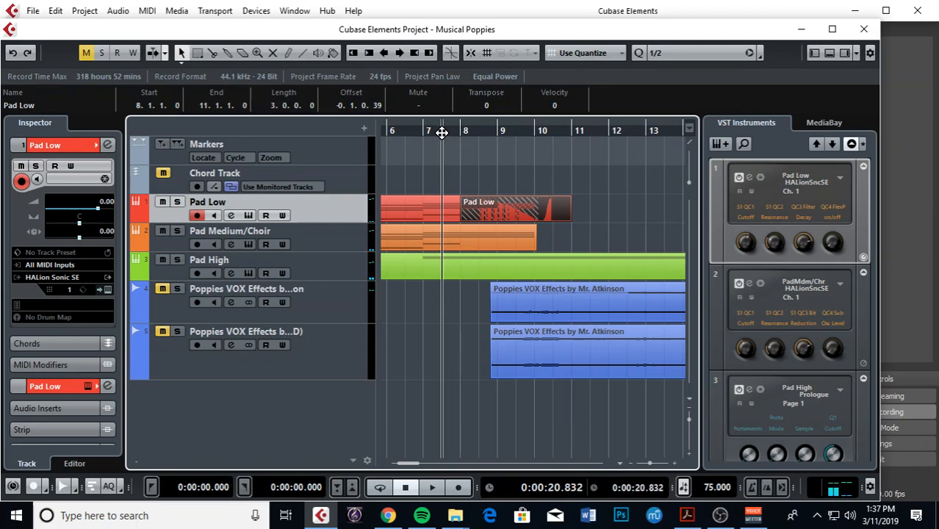
click(322, 243)
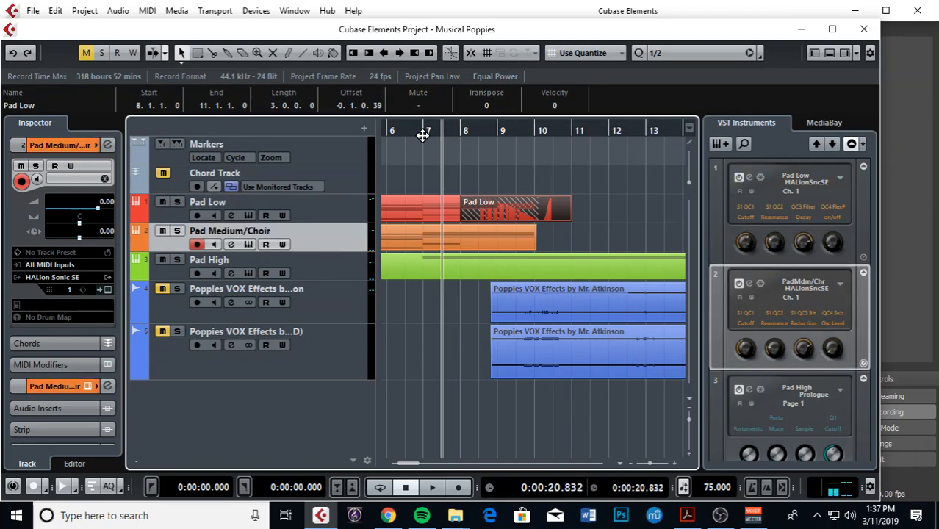
key(KP_Multiply)
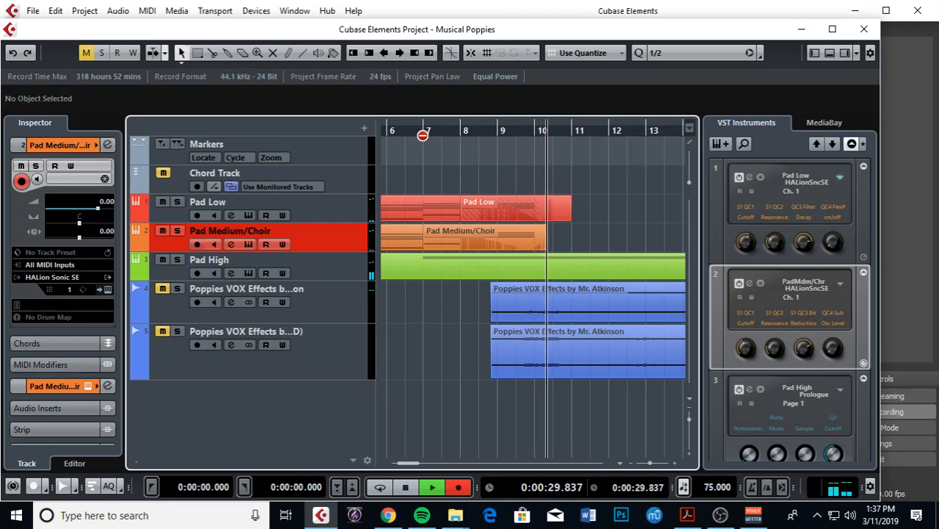
key(space)
Duplicate the Pad High part and move the copy onto the Pad Low track near bar 14.
click(555, 130)
key(g)
key(g)
key(g)
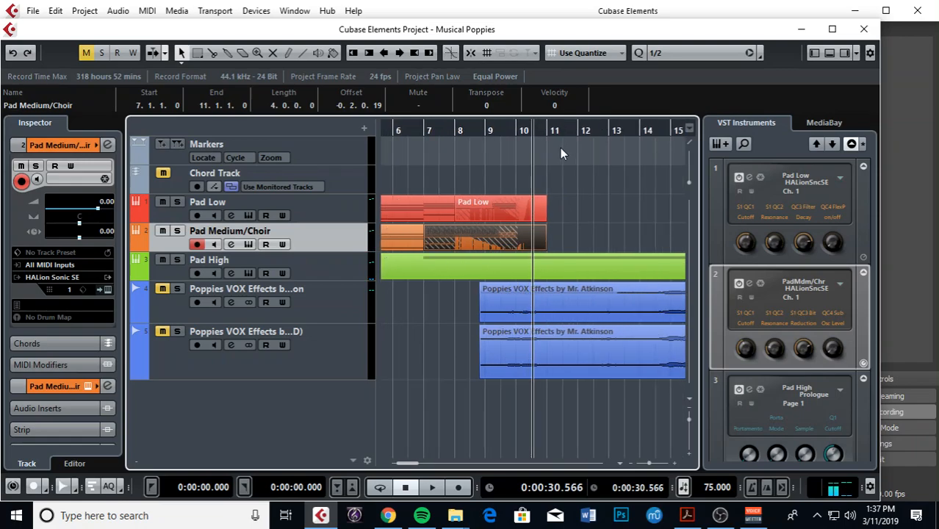
key(g)
key(g)
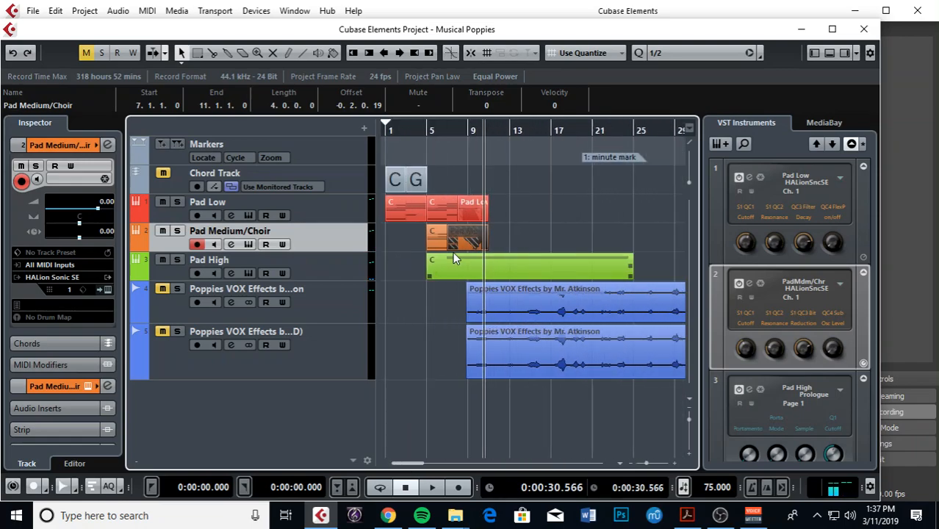
click(467, 266)
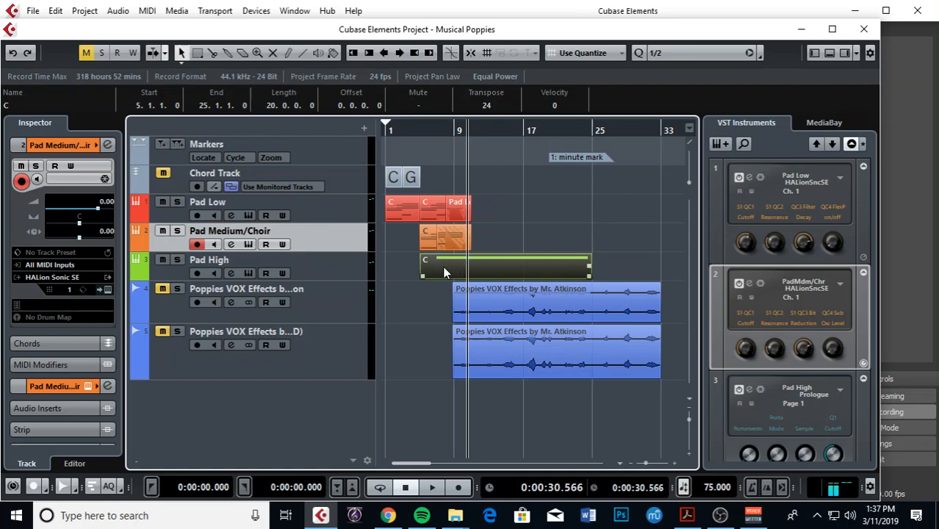
key(ctrl+d)
drag(592, 270, 485, 213)
key(h)
key(h)
Move the copied part on the Pad Low track to start at 11.2.3.91 and set its transpose to 12.
mouse_move(579, 219)
mouse_down()
mouse_move(621, 218)
mouse_move(579, 210)
mouse_up()
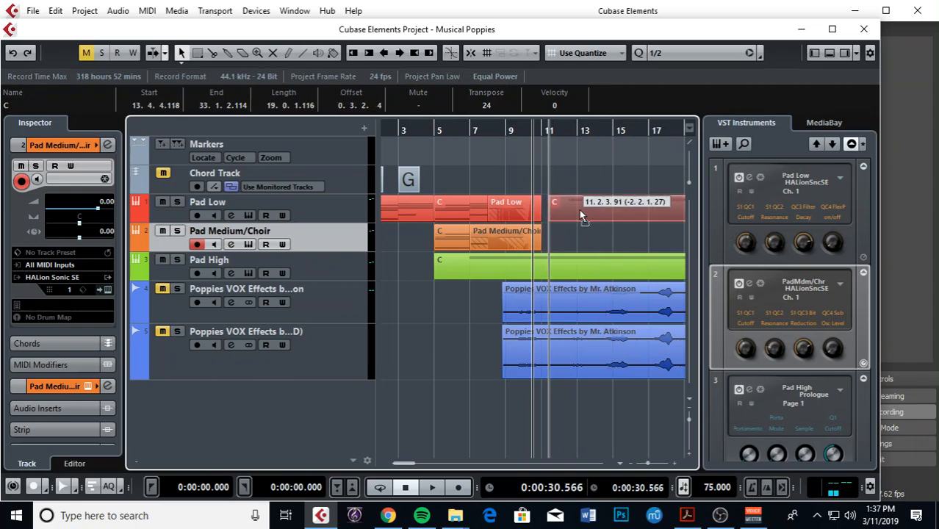
key(g)
key(g)
click(514, 209)
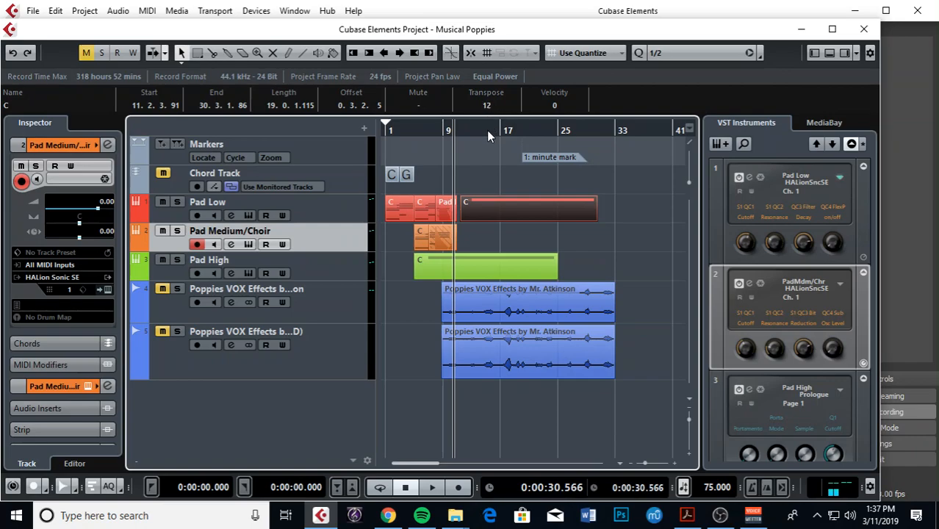
Inspect the long note in the copied Pad Low part and set the part's transpose to -24.
drag(492, 171, 494, 178)
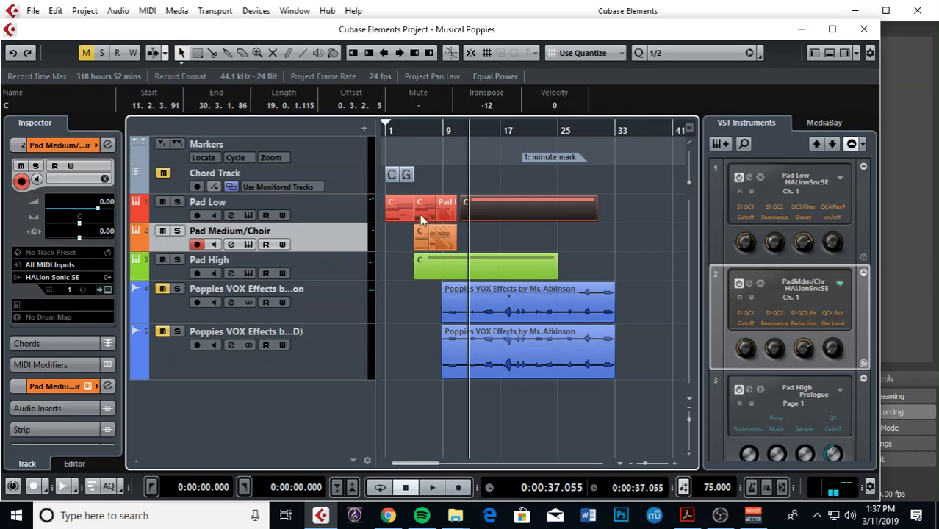
double_click(506, 209)
key(space)
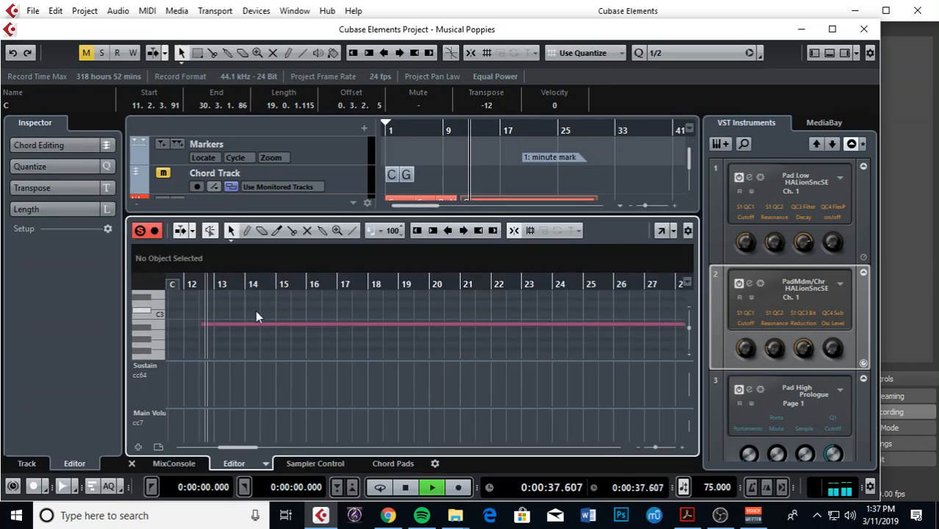
scroll(433, 322, up, 2)
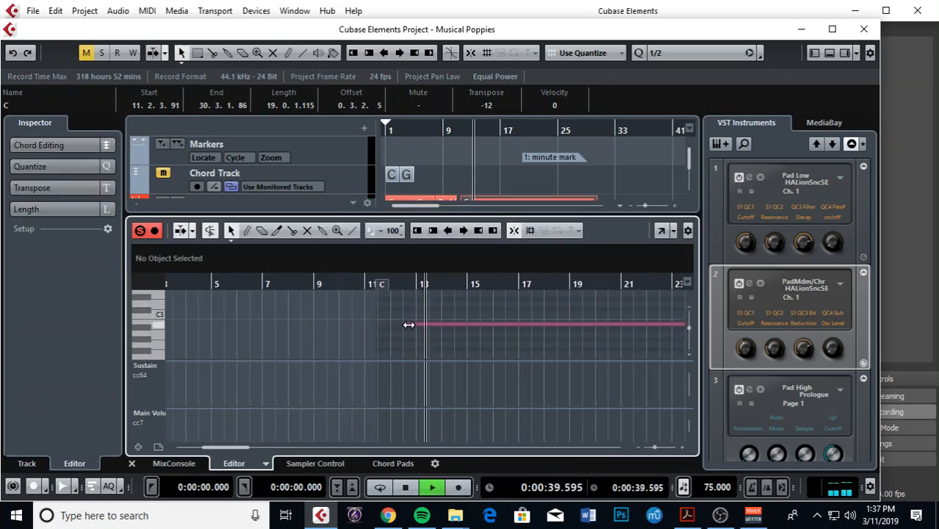
key(space)
click(416, 323)
key(g)
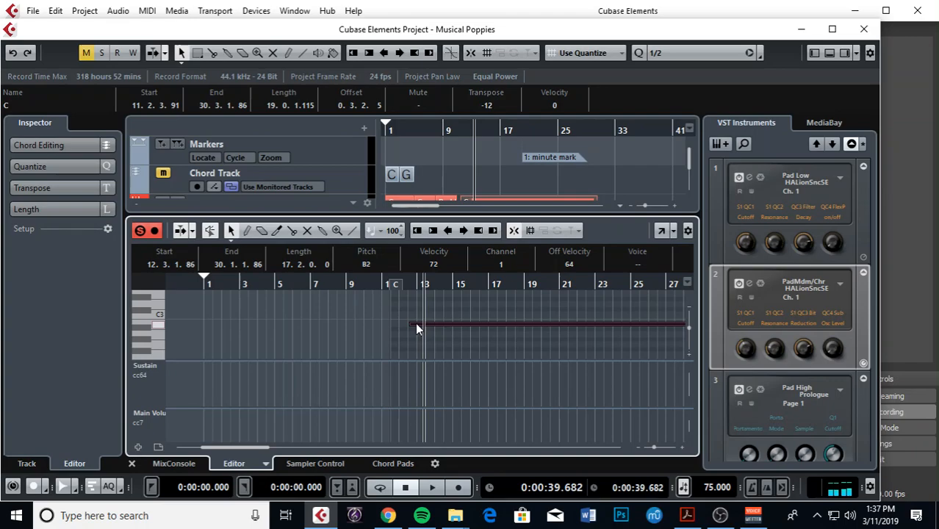
click(131, 464)
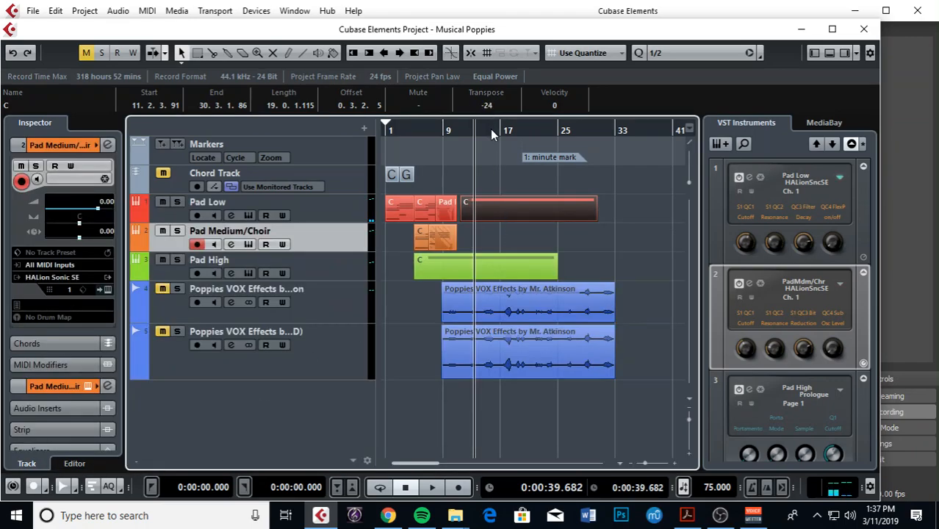
Audition the transposed Pad Low part from about bar 12 with its notes open in the editor.
drag(469, 130, 464, 128)
key(space)
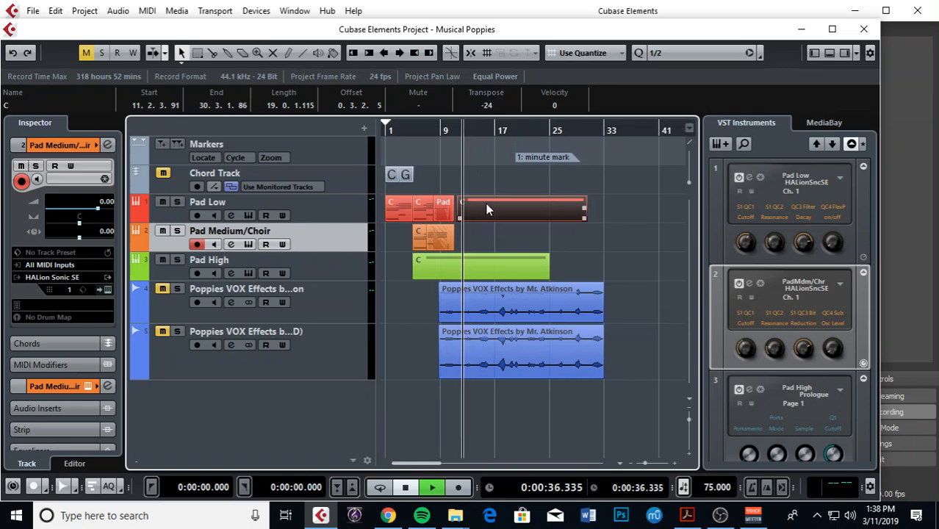
double_click(487, 212)
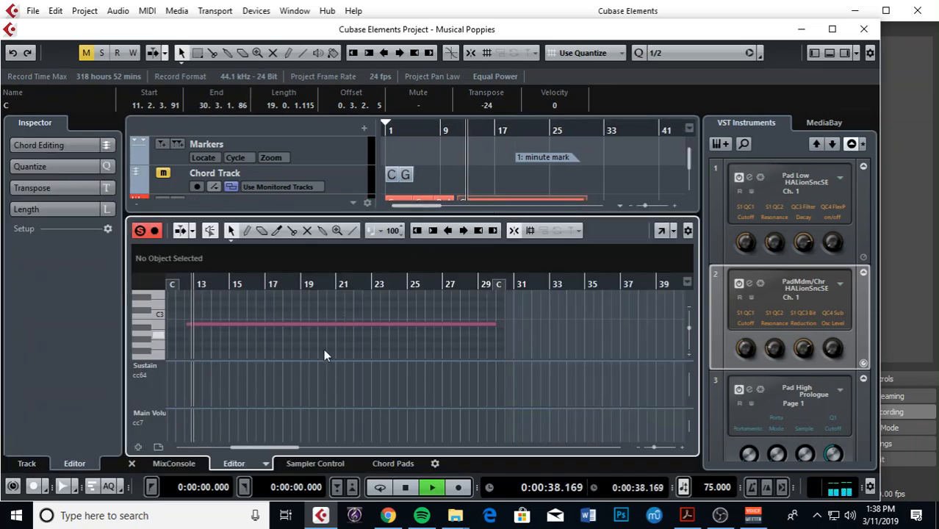
key(space)
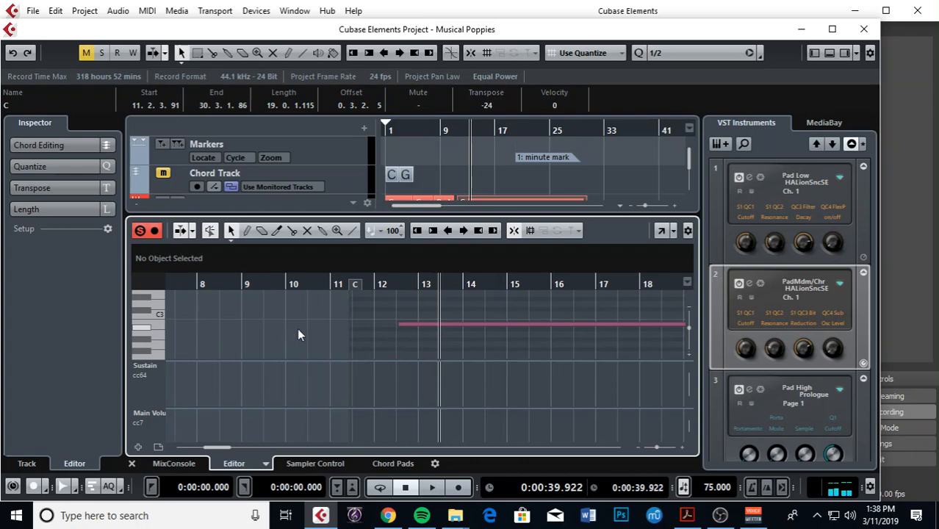
key(space)
scroll(400, 326, down, 4)
key(space)
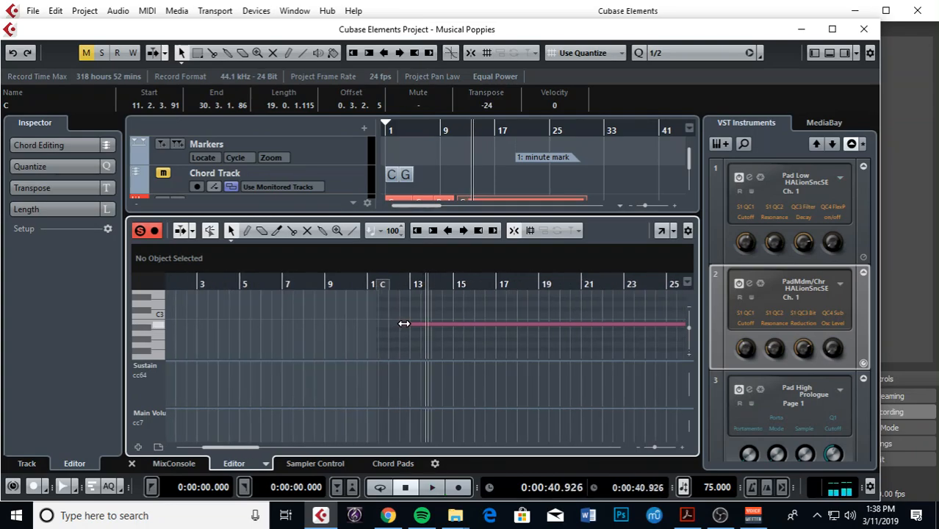
Set the velocity of the long note in the transposed Pad Low part to 100 and close the note editor.
click(410, 324)
click(433, 266)
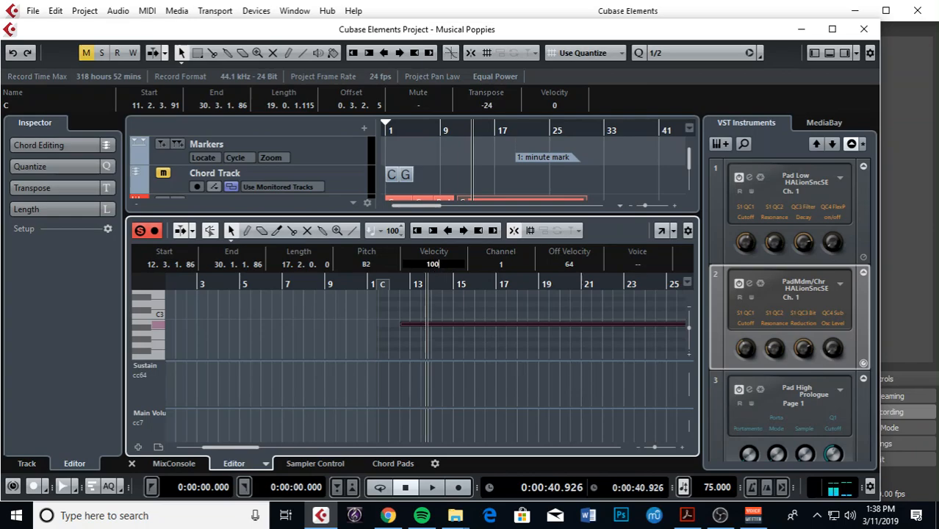
key(Return)
click(446, 344)
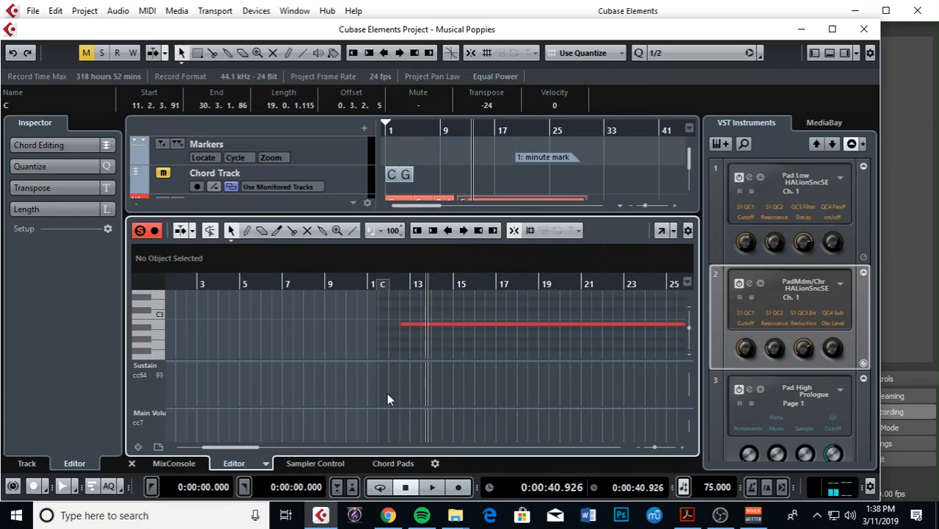
key(g)
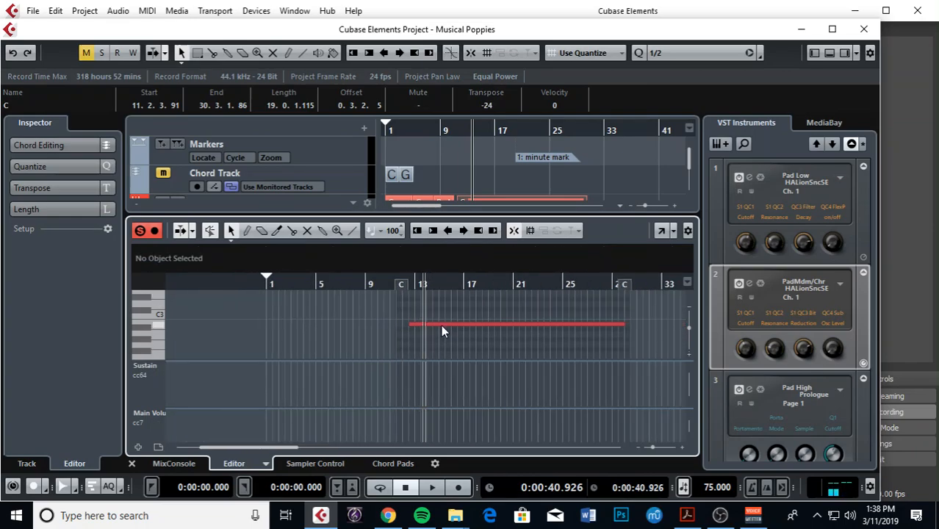
click(443, 323)
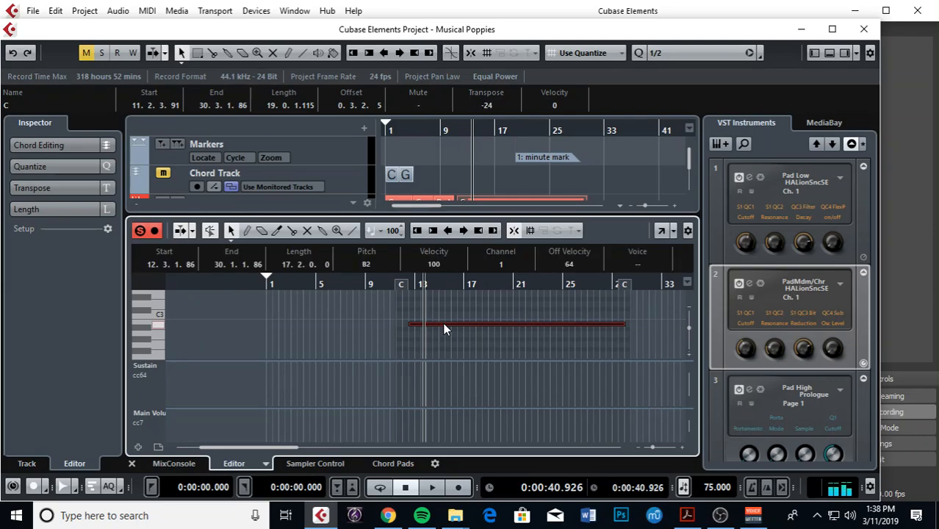
click(130, 464)
Select the Pad Low track and recheck the properties of the long note in its last part.
click(324, 213)
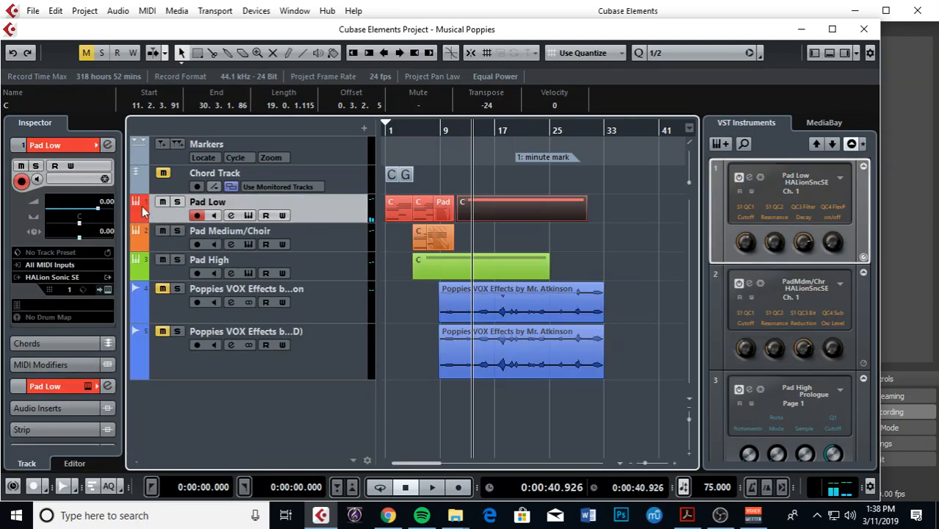
double_click(501, 209)
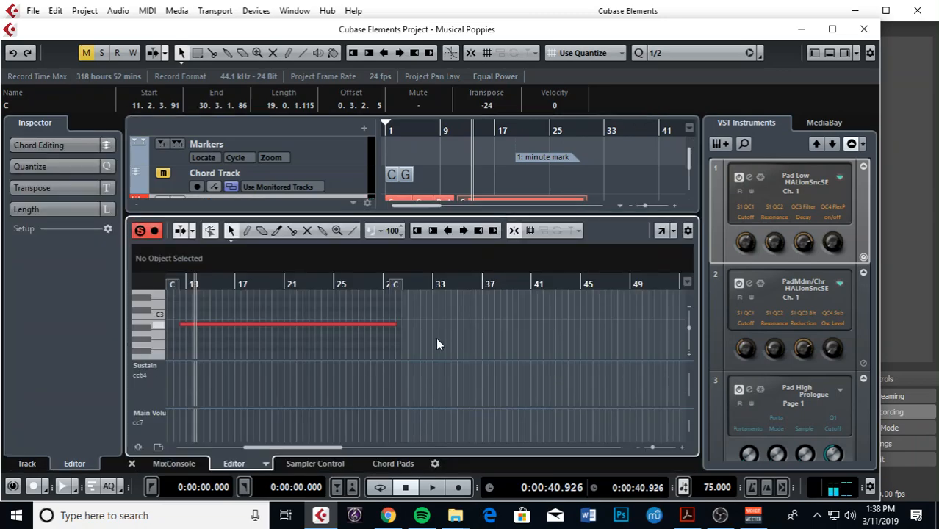
click(345, 323)
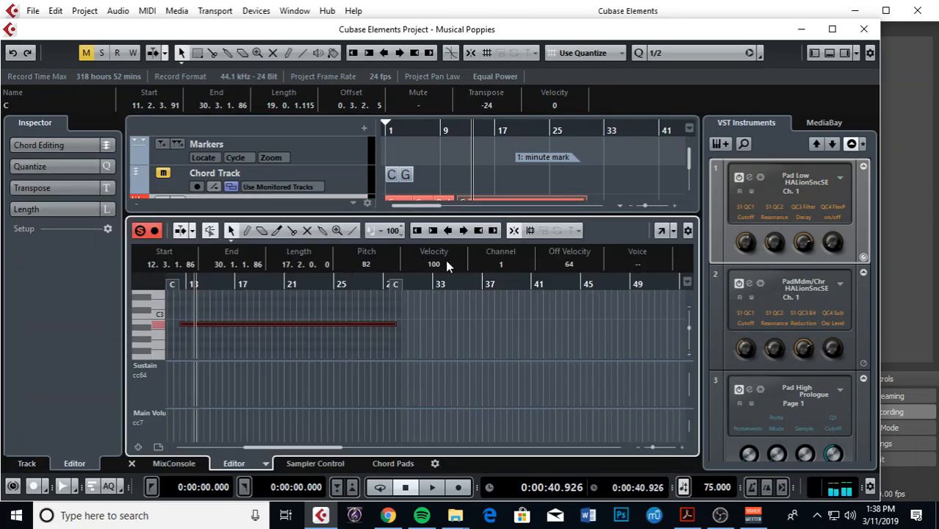
click(131, 465)
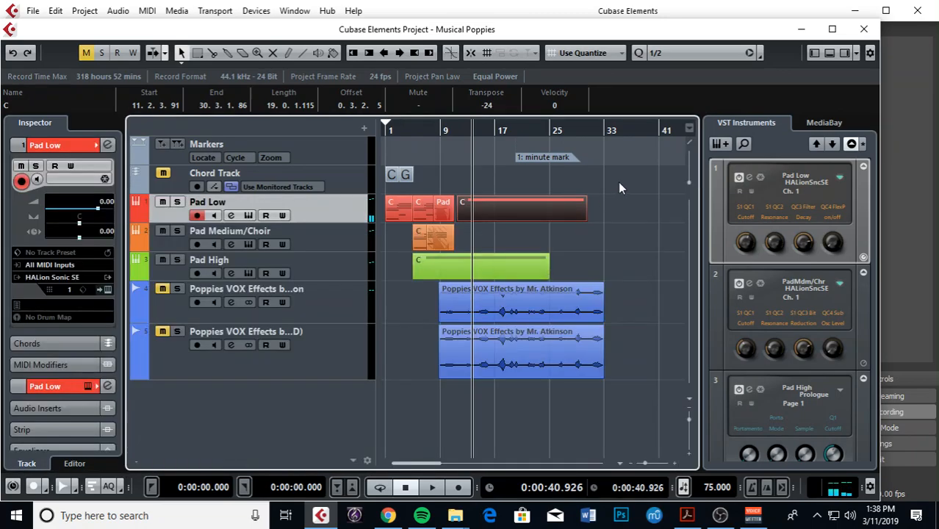
Play back the arrangement from about bar 13 to hear the Pad Low part at its new velocity.
key(space)
key(h)
key(g)
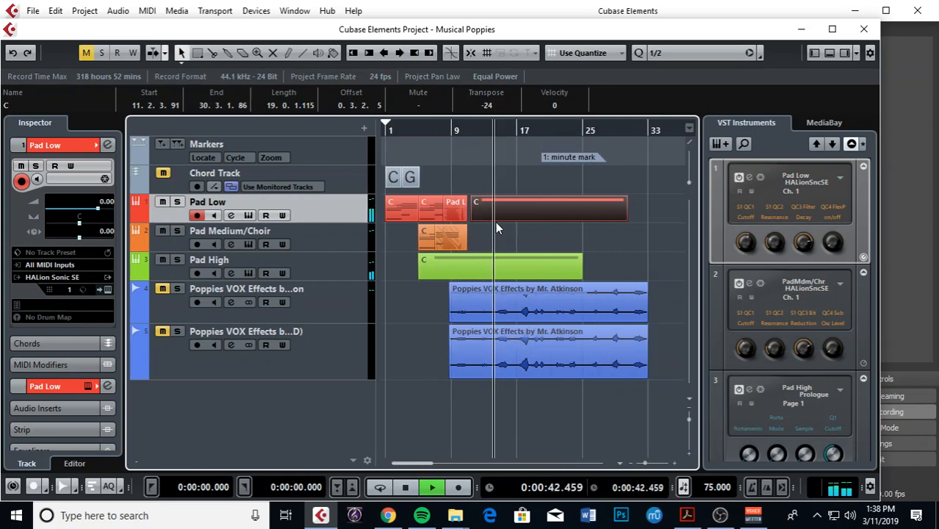
key(h)
key(h)
key(space)
Move the first Poppies VOX Effects clip to start at 11.3.4.104 and unmute its track.
click(504, 131)
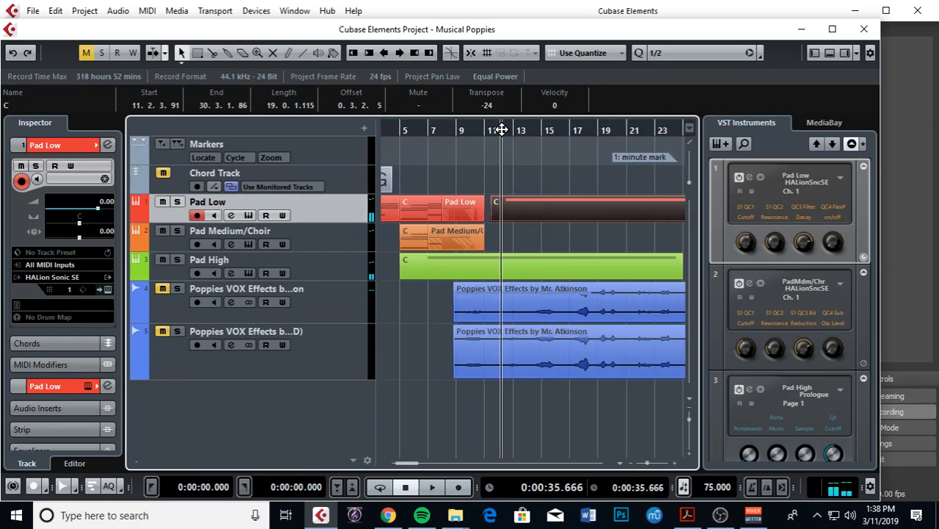
key(h)
key(g)
key(g)
drag(499, 304, 546, 297)
key(h)
key(h)
key(h)
key(g)
key(g)
key(g)
key(g)
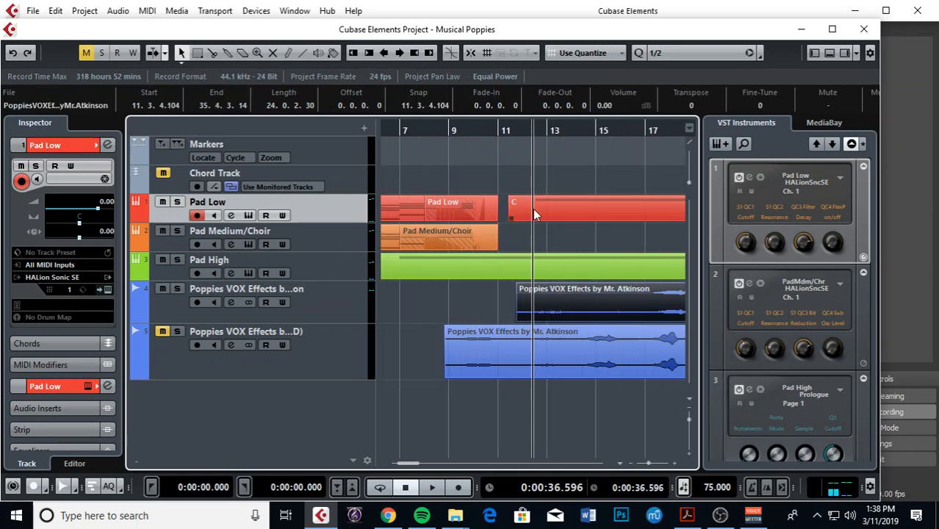
Solo the first Poppies VOX Effects track.
key(h)
key(h)
drag(408, 464, 416, 464)
key(g)
key(g)
click(177, 290)
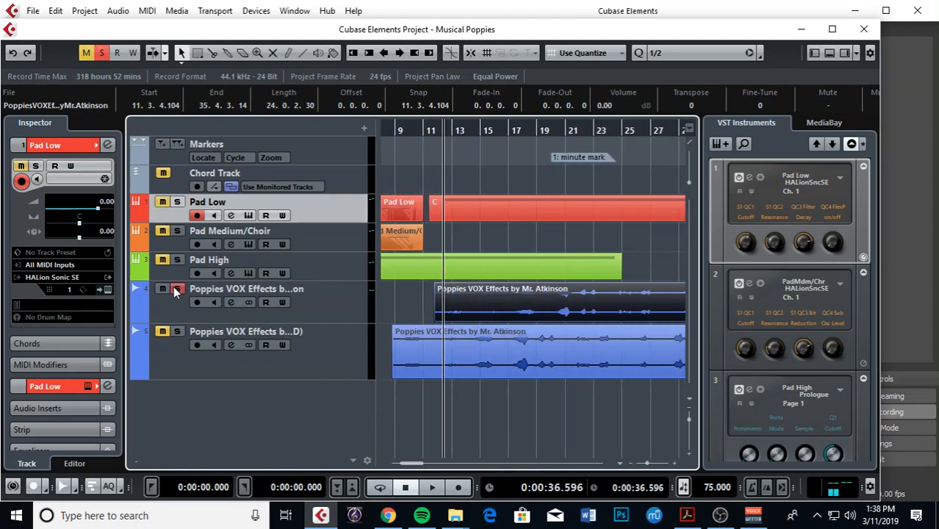
click(232, 302)
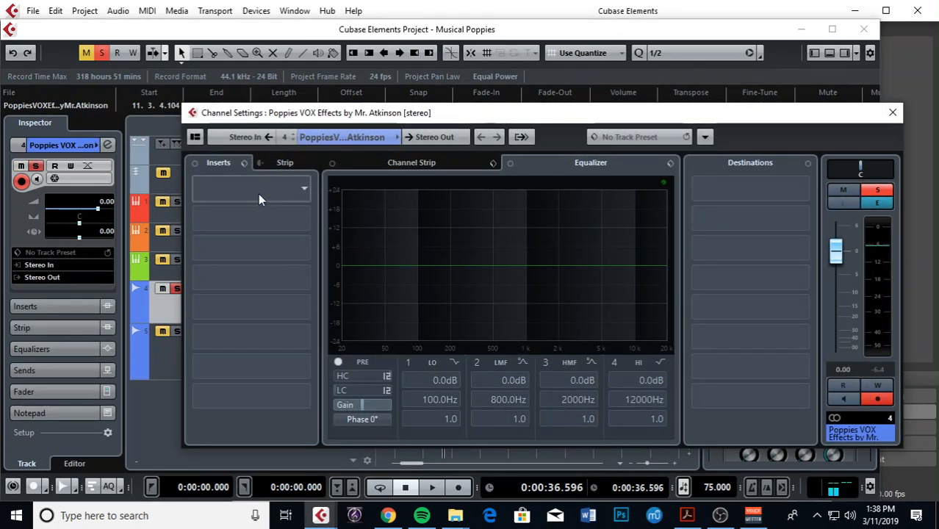
click(259, 191)
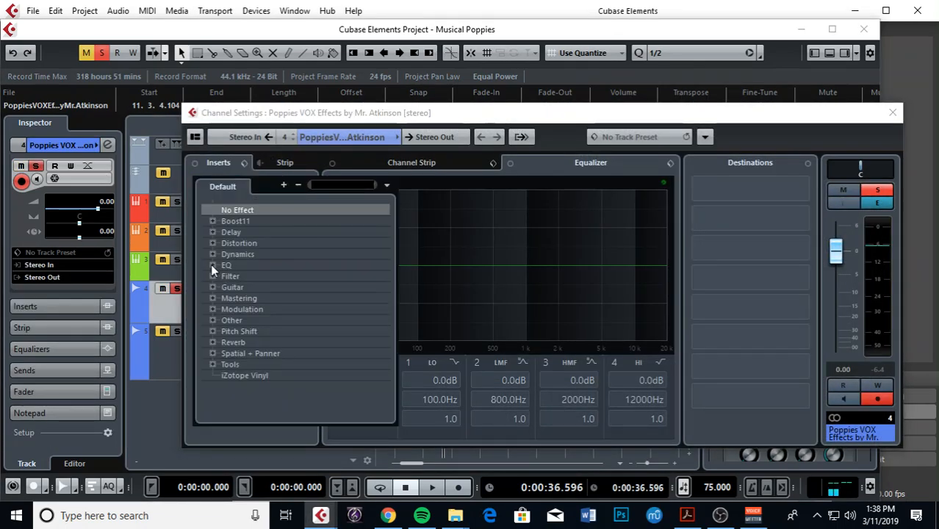
click(890, 110)
click(890, 110)
Insert the RoomWorks SE reverb on the first Poppies VOX Effects track with the Grand Chamber preset and a mix of 50.
click(230, 301)
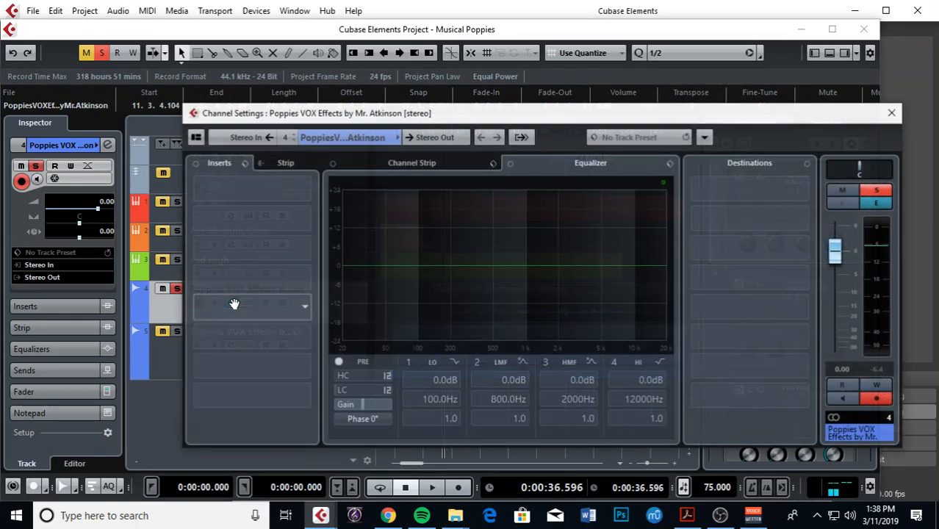
click(250, 191)
click(212, 343)
click(247, 352)
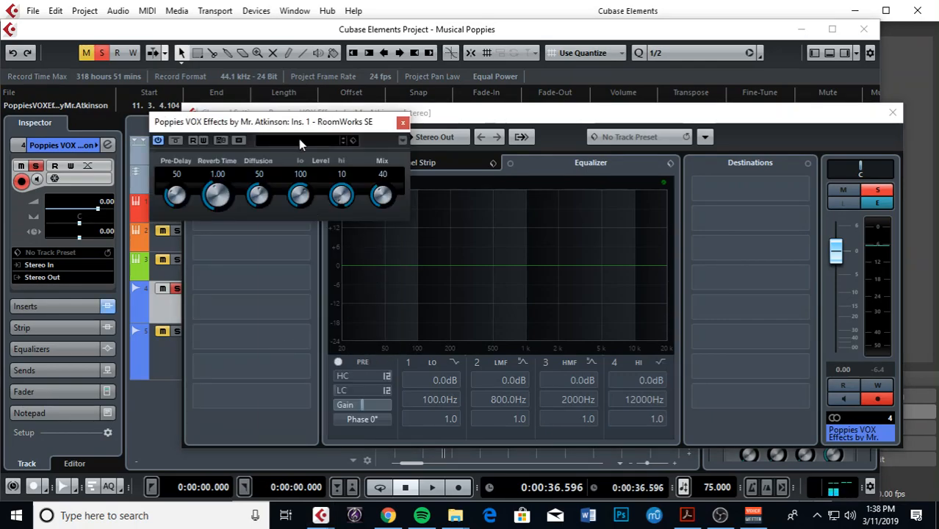
click(299, 142)
double_click(310, 309)
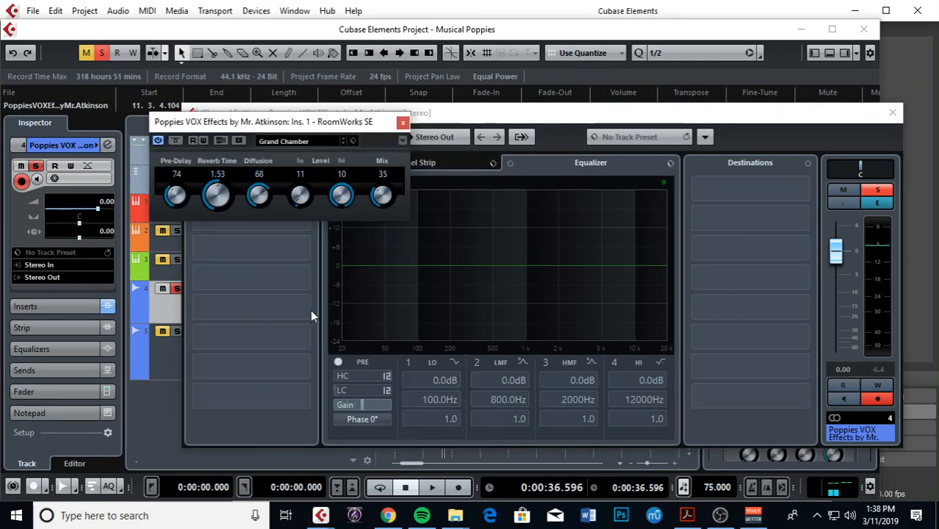
click(891, 113)
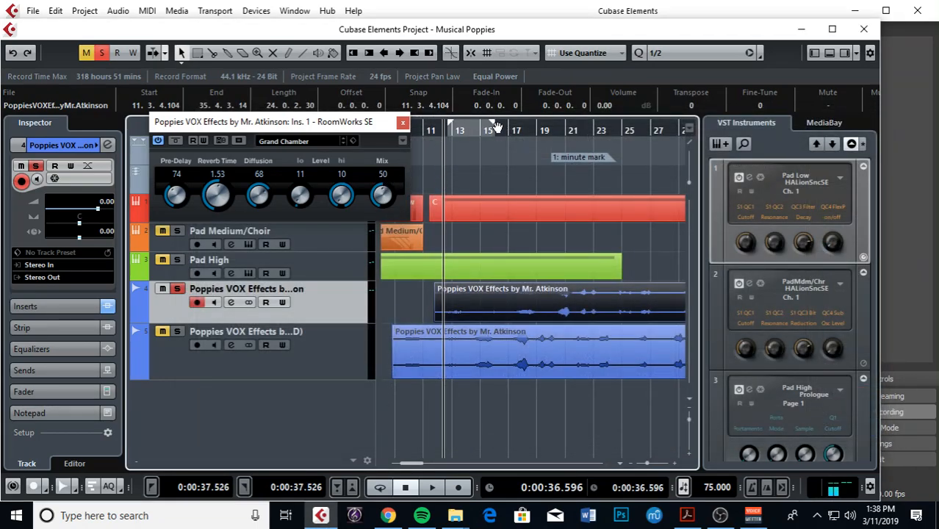
Set a cycle range from 0:00:37.526 to 0:00:48.381 and turn cycle playback on.
key(h)
key(h)
key(h)
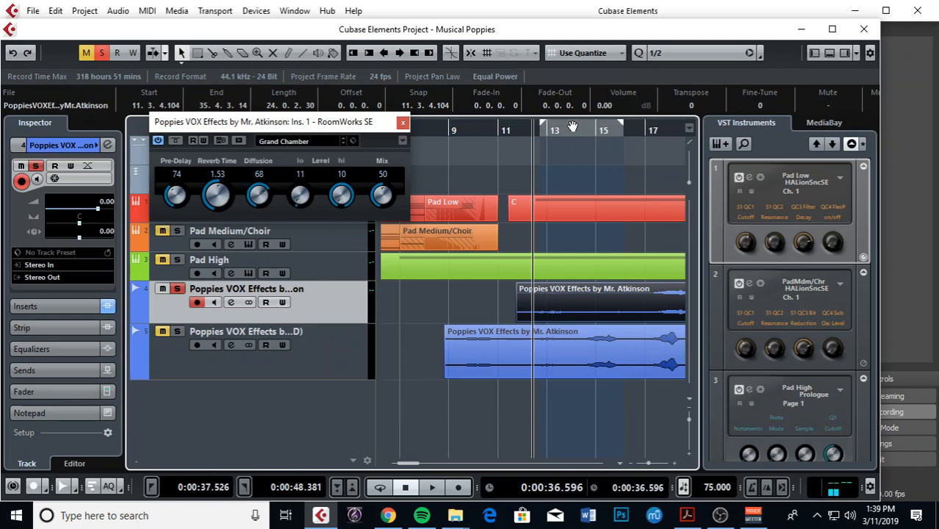
click(573, 126)
key(g)
key(g)
key(g)
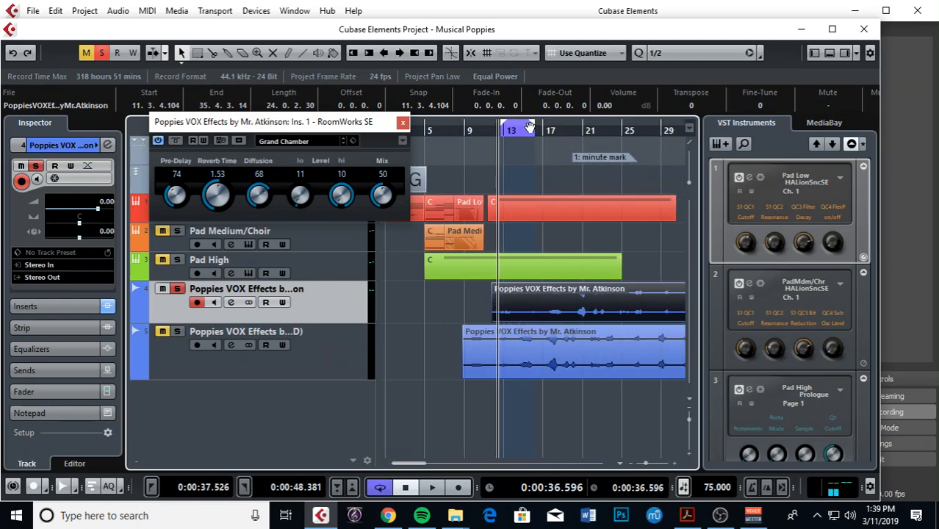
Change the cycle range to run from 0:01:01.910 to 0:01:07.179, around bars 20 to 22.
drag(528, 127, 696, 129)
drag(571, 133, 594, 127)
key(h)
key(h)
key(h)
key(h)
key(h)
key(g)
key(g)
key(g)
key(g)
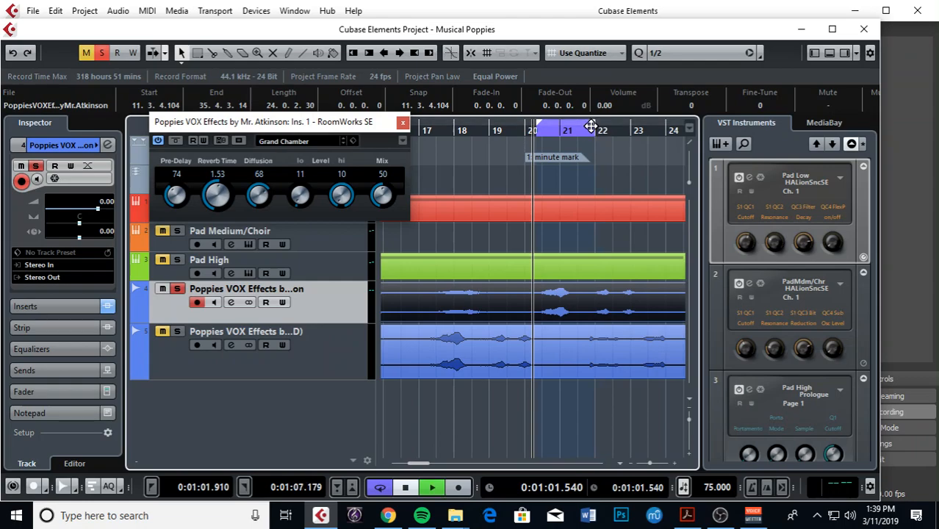
Loop the soloed vocal clip, set the RoomWorks SE mix to 75 and close the plug-in window.
key(space)
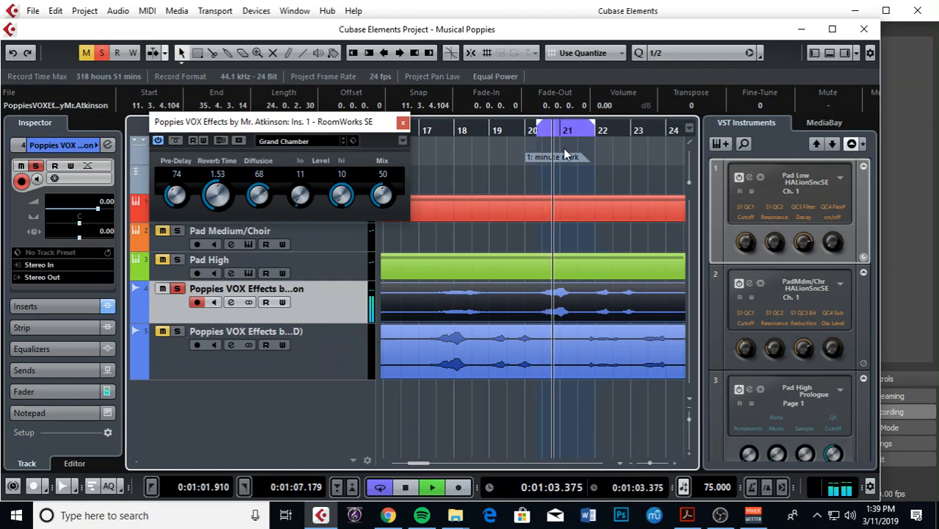
drag(382, 191, 389, 162)
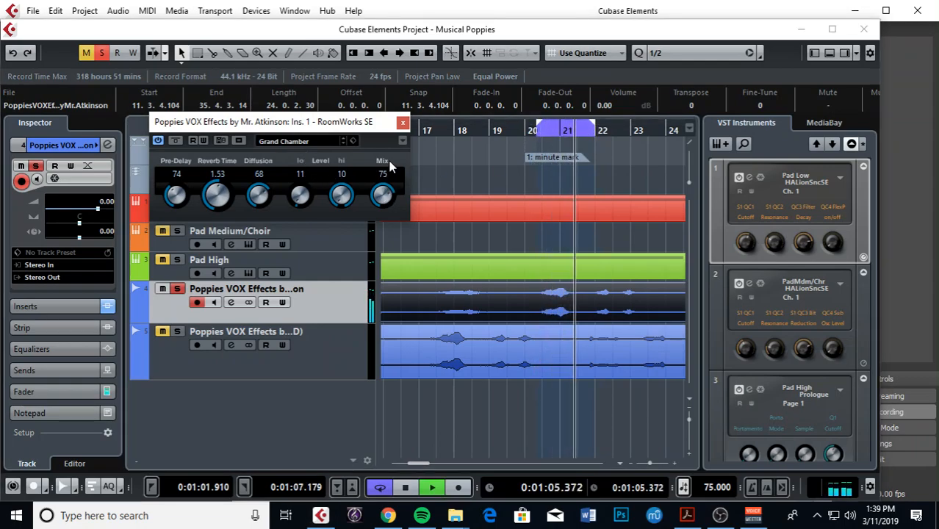
click(403, 122)
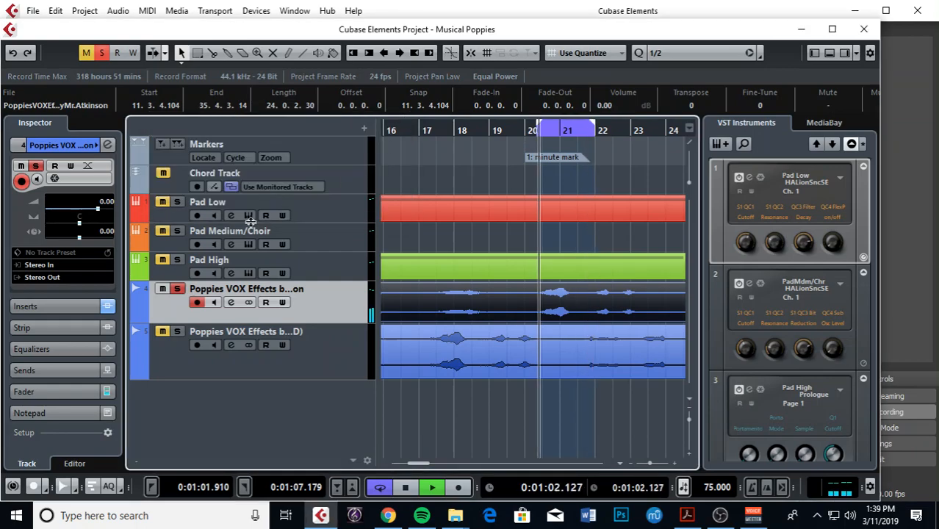
Insert a second RoomWorks SE reverb on the first Poppies VOX Effects track with the Helms Deep preset and a mix of 75.
click(231, 302)
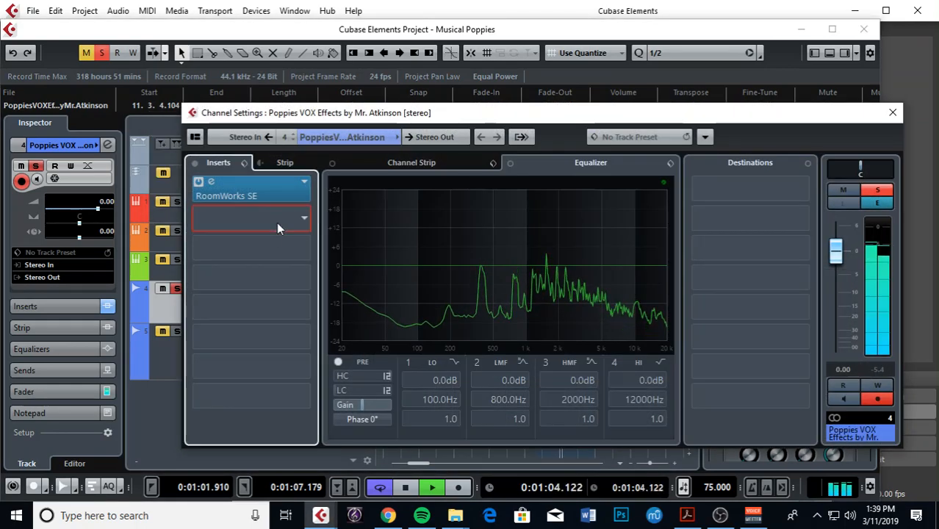
click(276, 222)
click(214, 372)
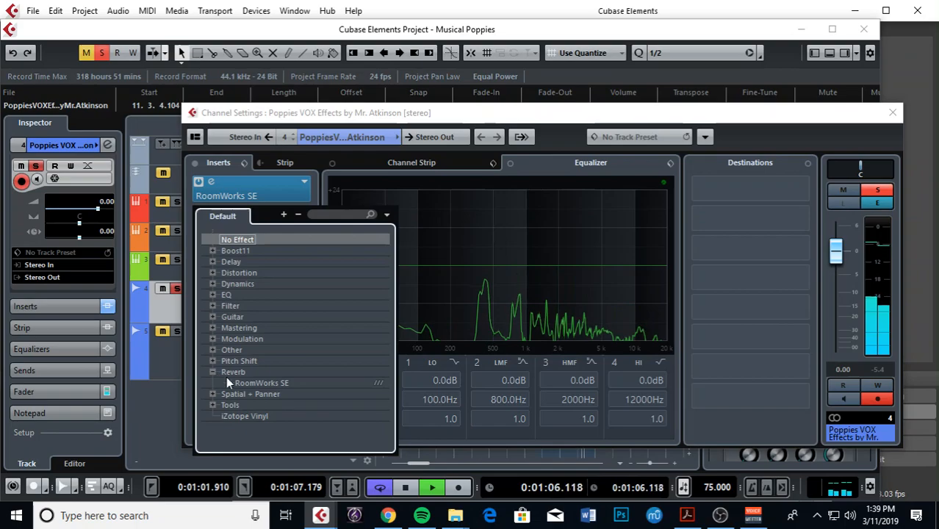
click(261, 383)
click(556, 256)
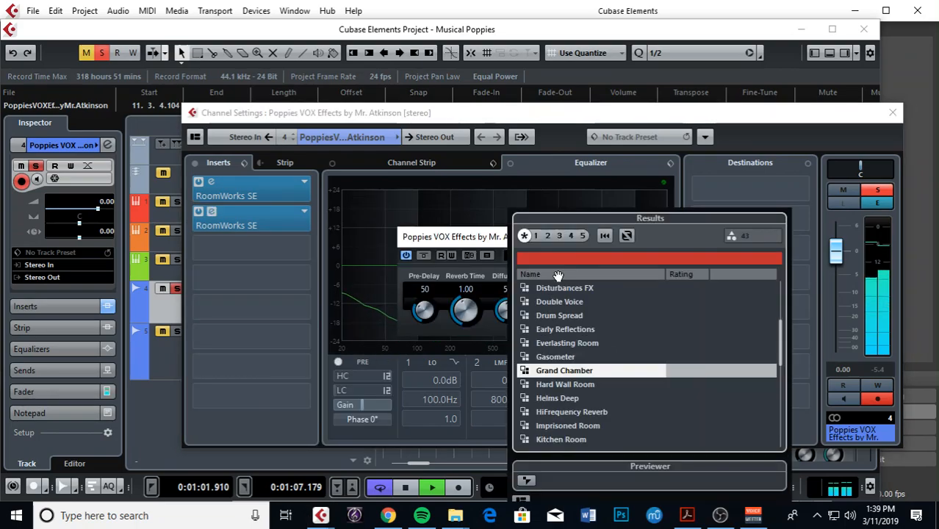
double_click(552, 397)
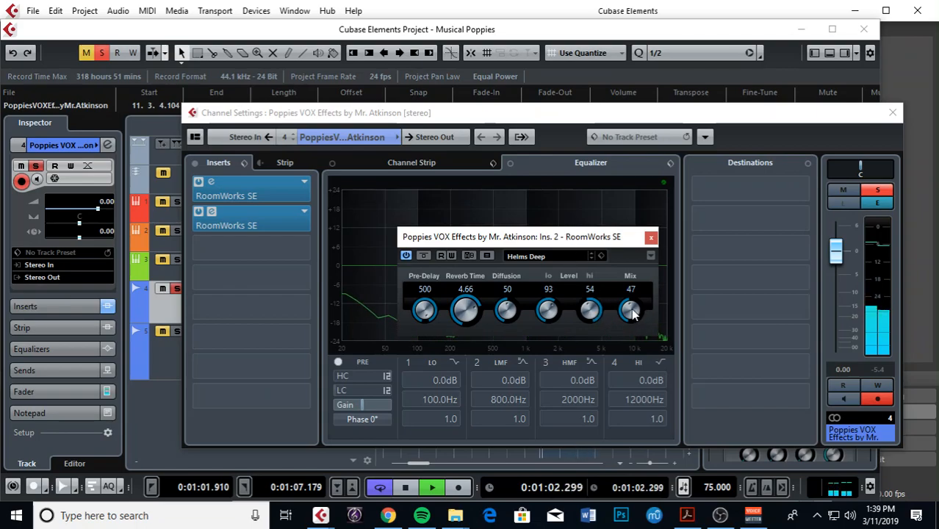
drag(634, 313, 638, 294)
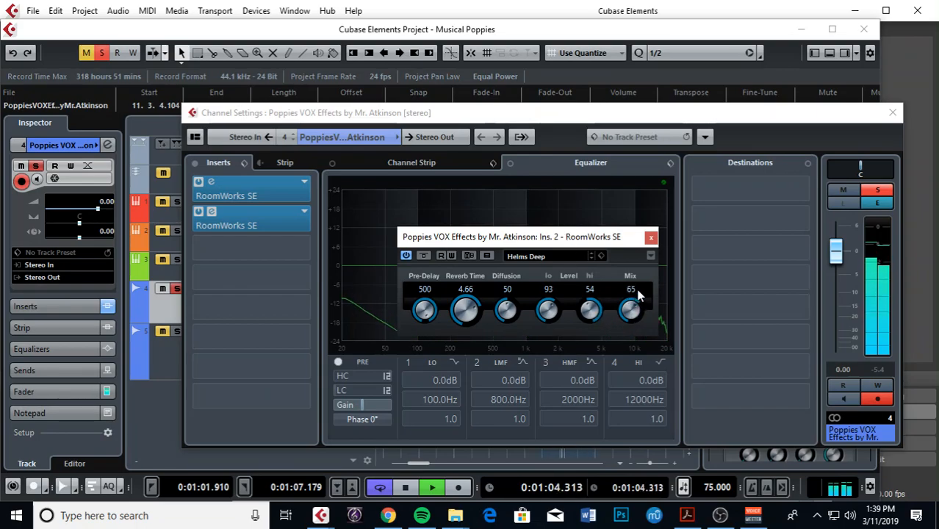
drag(636, 303, 637, 293)
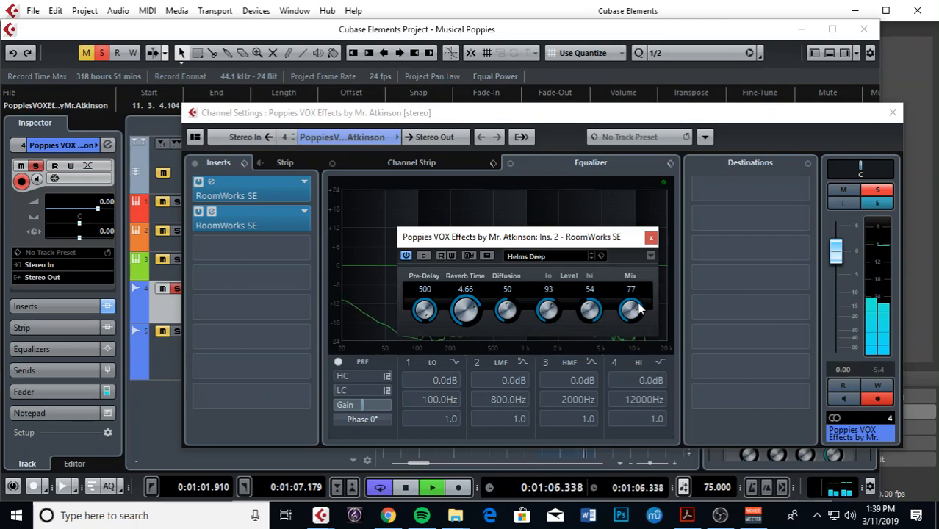
Insert a PingPongDelay in the vocal track's third insert slot and load the Frozone preset.
click(283, 245)
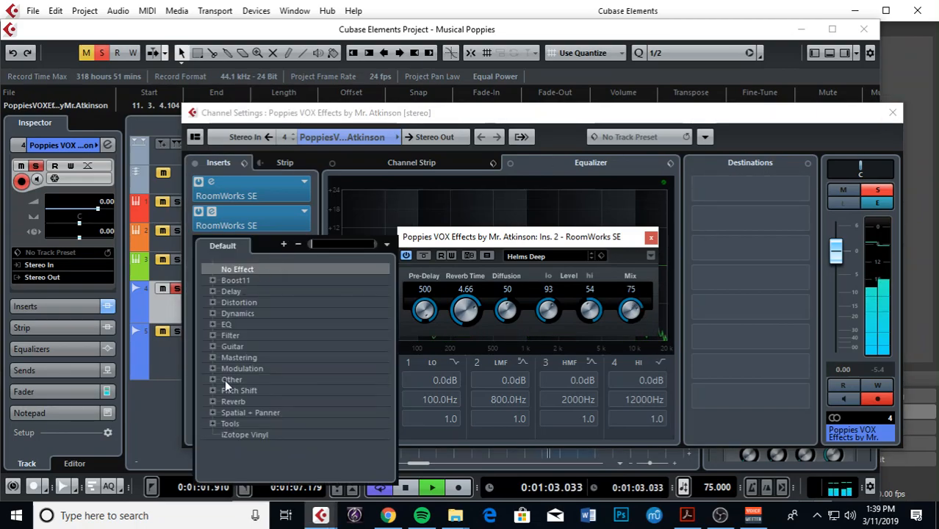
click(211, 292)
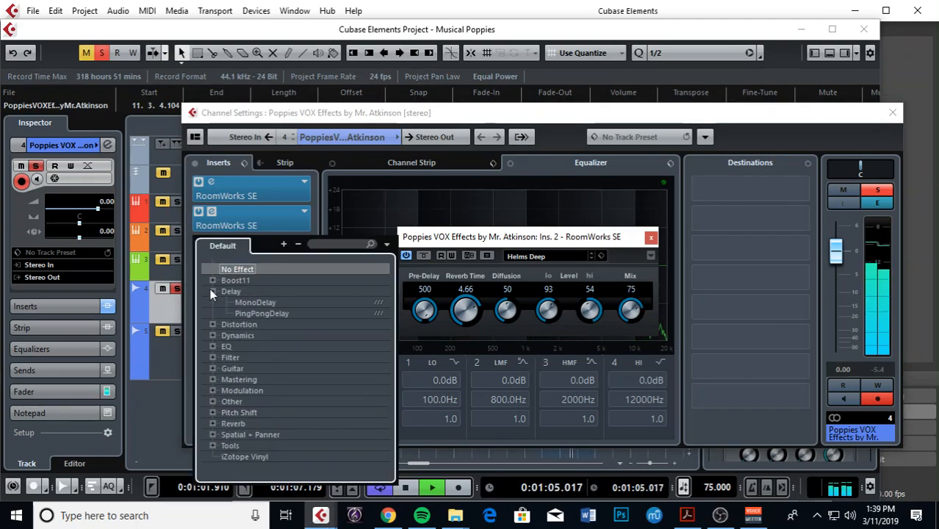
click(254, 313)
click(567, 345)
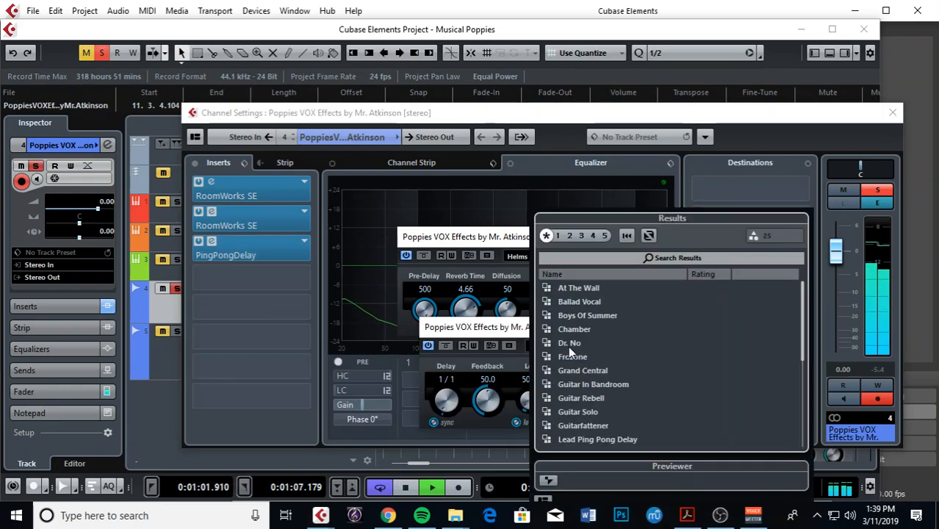
double_click(578, 357)
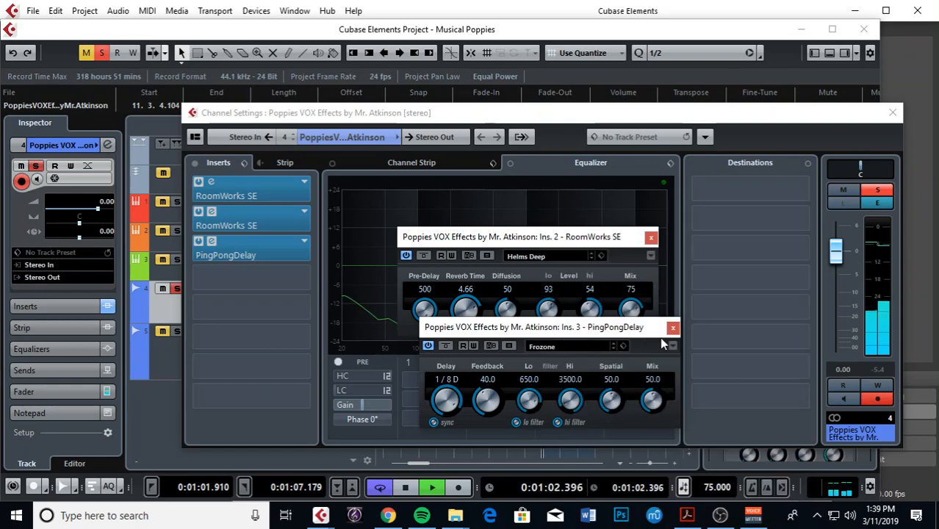
Audition the vocal track with both RoomWorks SE inserts switched off, and switch the two reverbs back on.
click(199, 212)
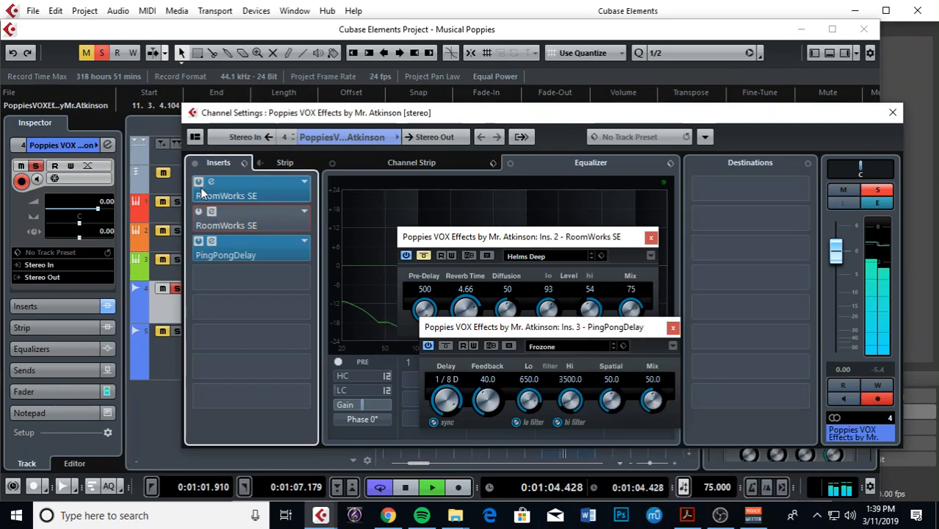
click(198, 183)
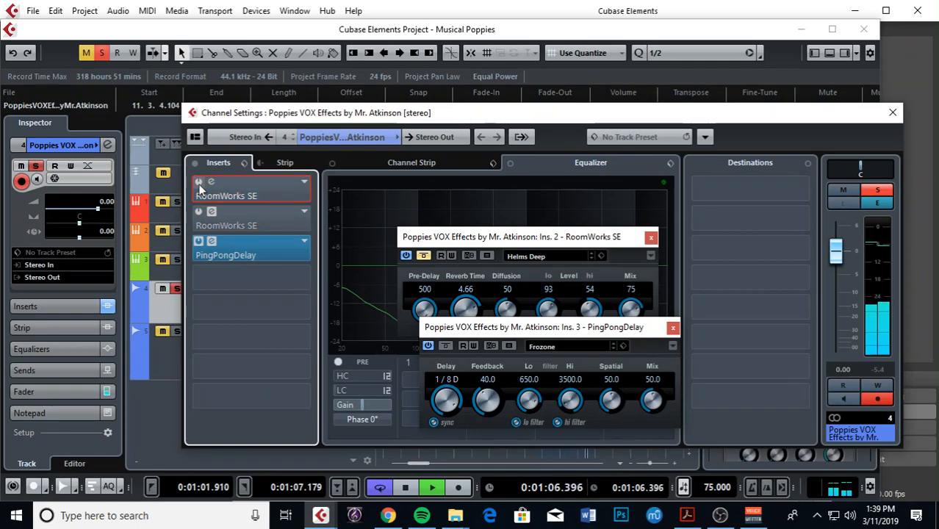
key(space)
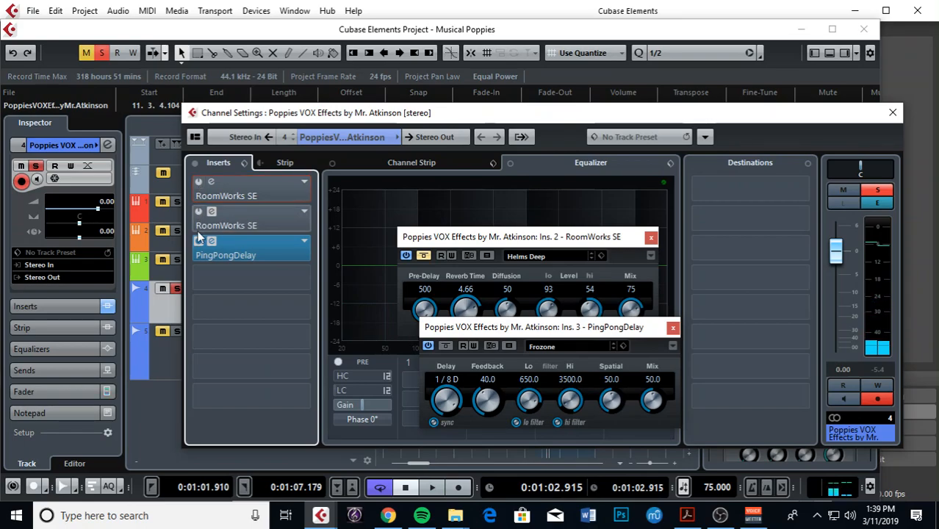
key(space)
key(space)
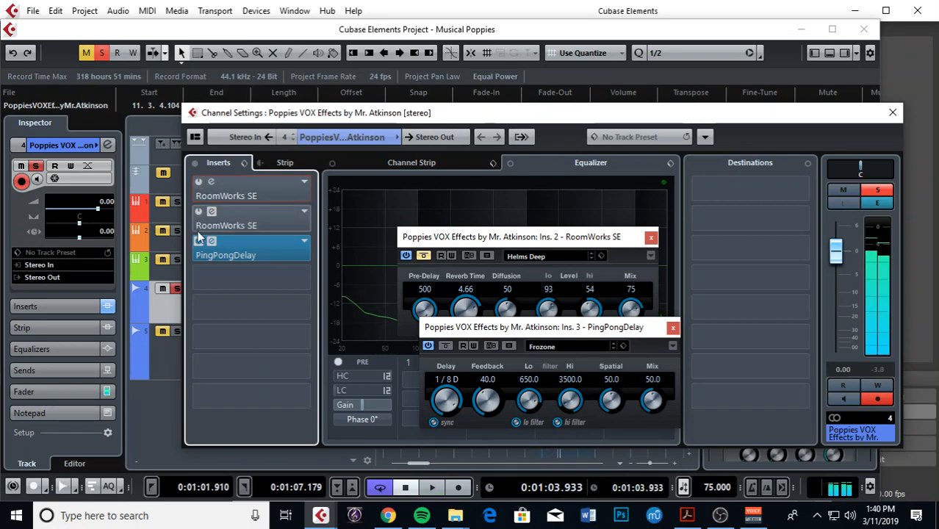
click(198, 210)
click(199, 181)
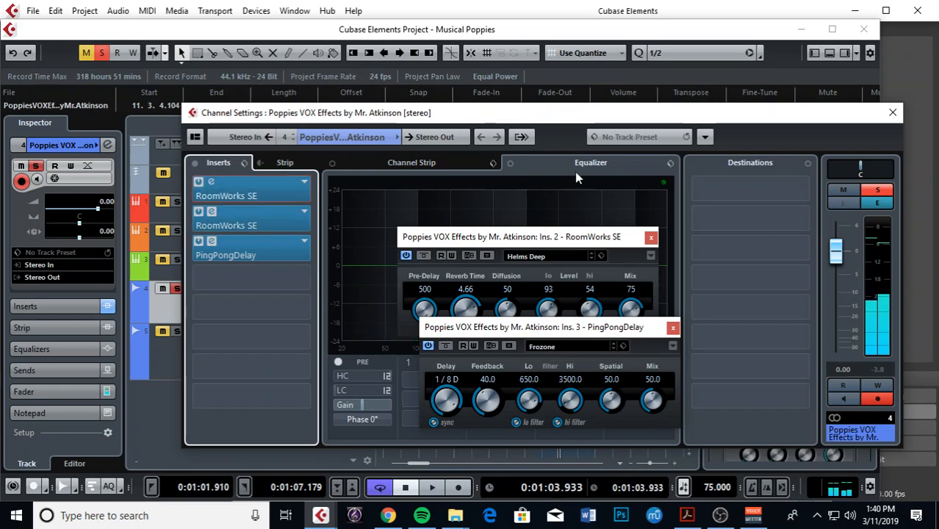
Close the channel settings and both plug-in windows, and listen to the soloed vocal from around bar 12.
click(893, 112)
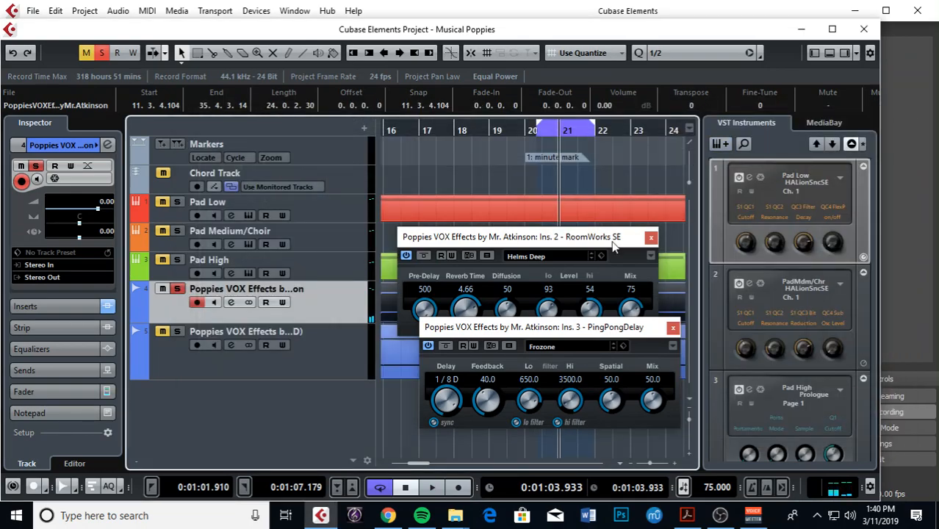
click(651, 238)
click(672, 328)
drag(547, 138, 497, 181)
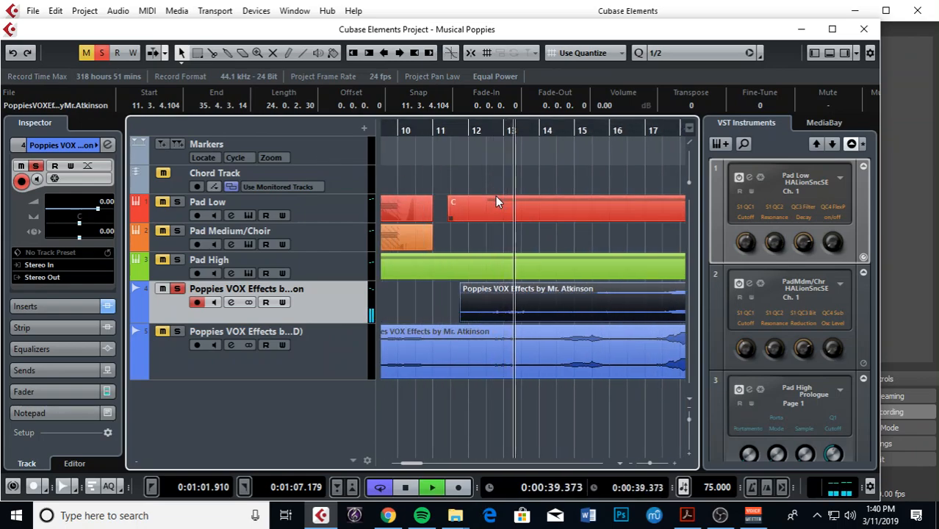
key(g)
key(g)
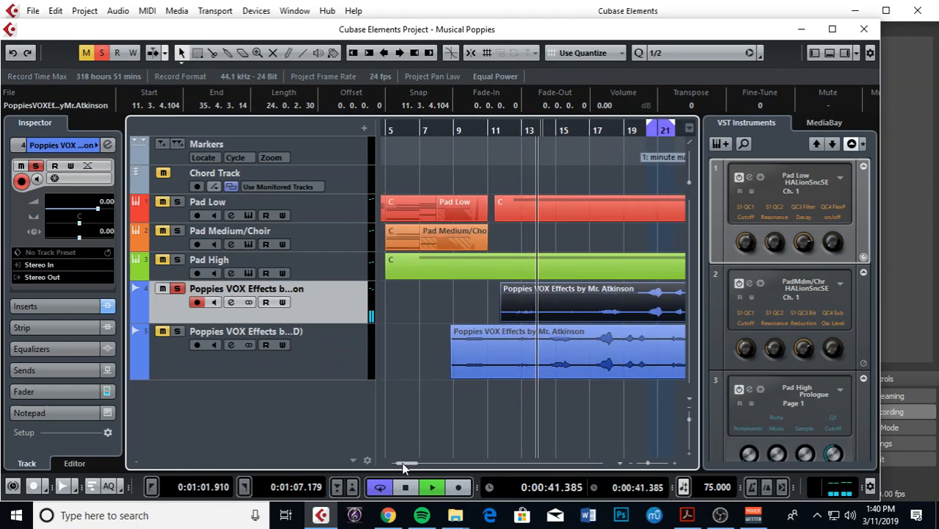
drag(402, 464, 405, 463)
key(space)
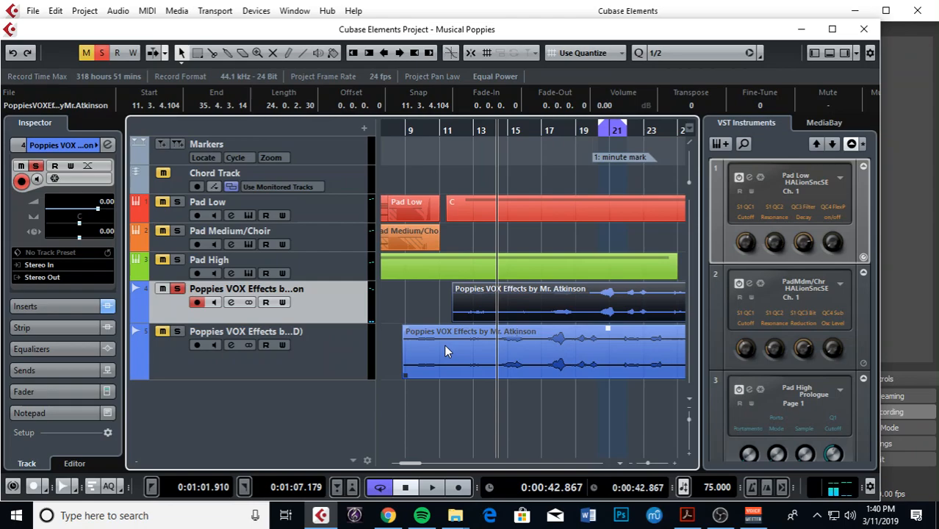
Transpose the audio clip on the duplicated Poppies VOX Effects track to -3.
drag(406, 461, 407, 461)
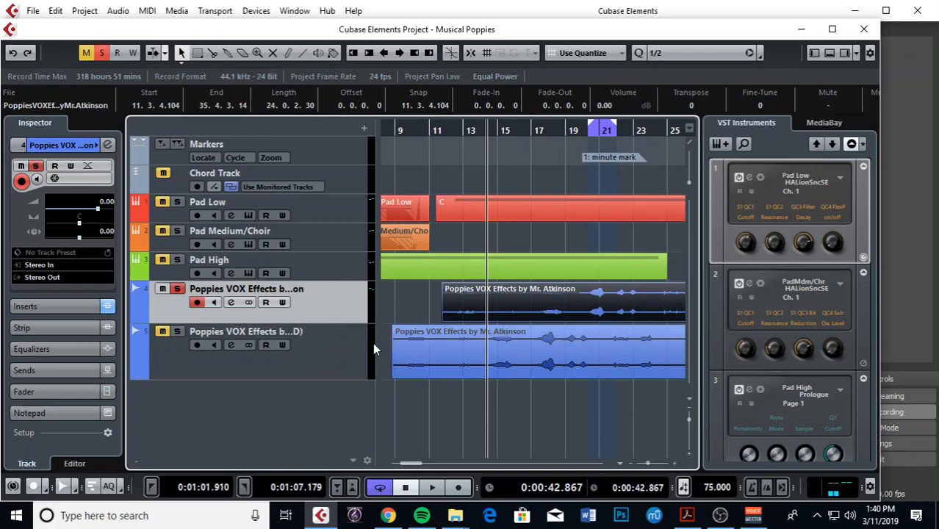
key(g)
key(g)
key(g)
key(g)
key(g)
key(g)
key(g)
click(321, 354)
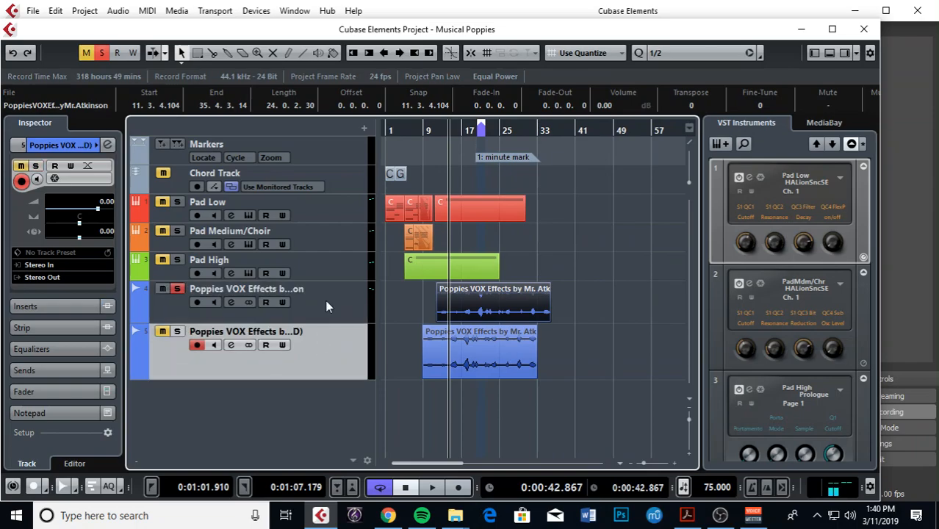
click(504, 343)
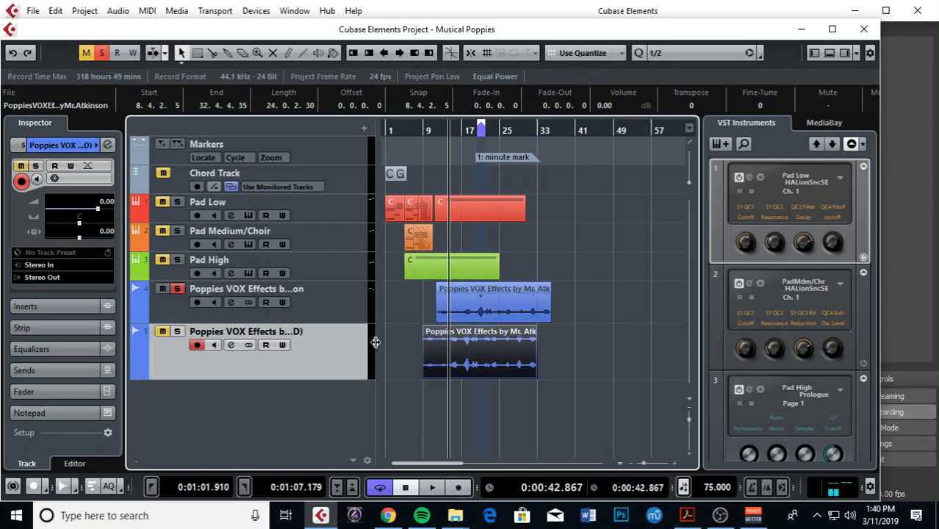
drag(693, 102, 693, 112)
Move the transposed vocal clip to start at 11.3.4.81, in line with the clip on the track above.
click(540, 249)
key(g)
key(g)
key(g)
drag(498, 129, 544, 262)
drag(445, 331, 553, 351)
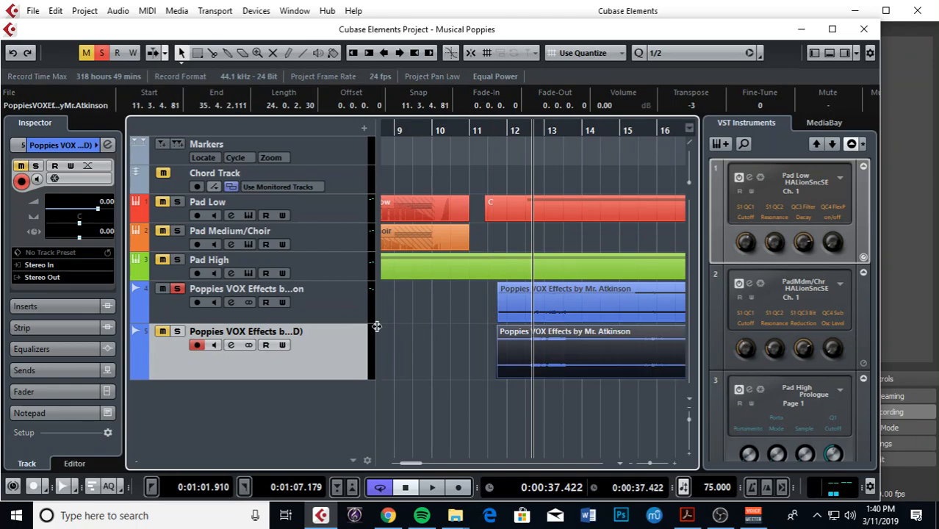
Solo the duplicated track with the first vocal track and listen to both around bars 12 and 20.
key(space)
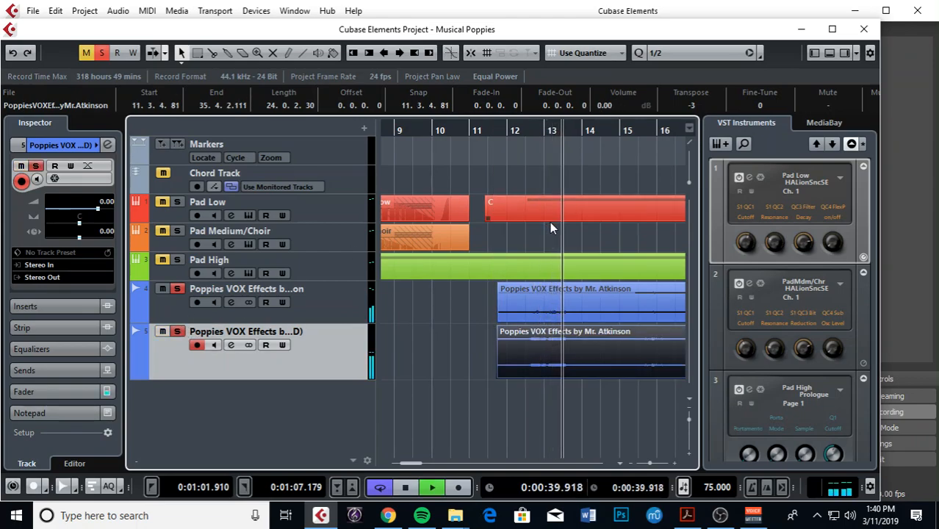
key(g)
key(g)
key(g)
drag(462, 131, 527, 192)
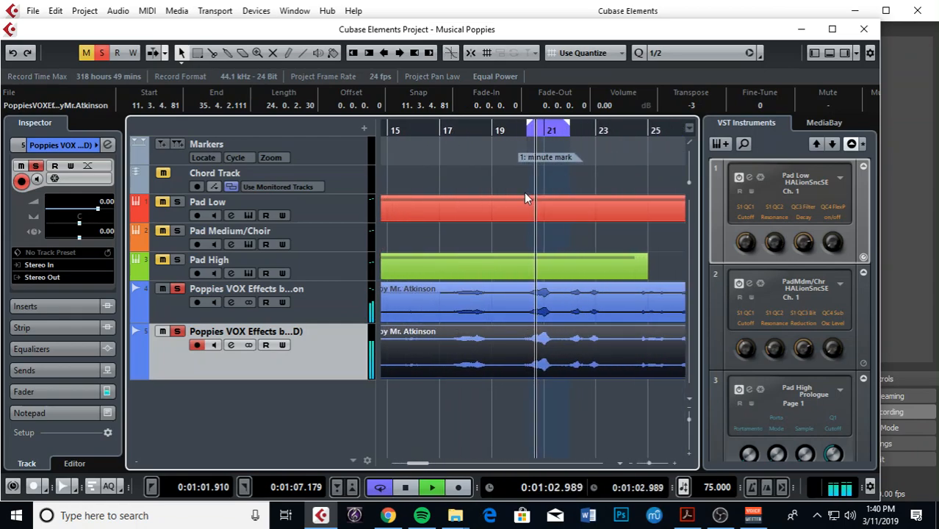
key(space)
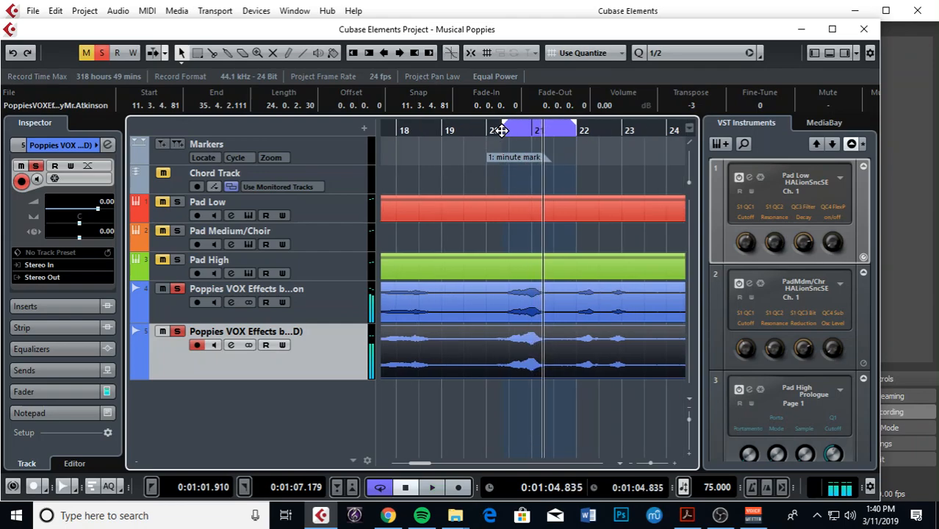
key(g)
Check the duplicated vocal track's channel settings for insert effects, close them and remove that track.
click(230, 346)
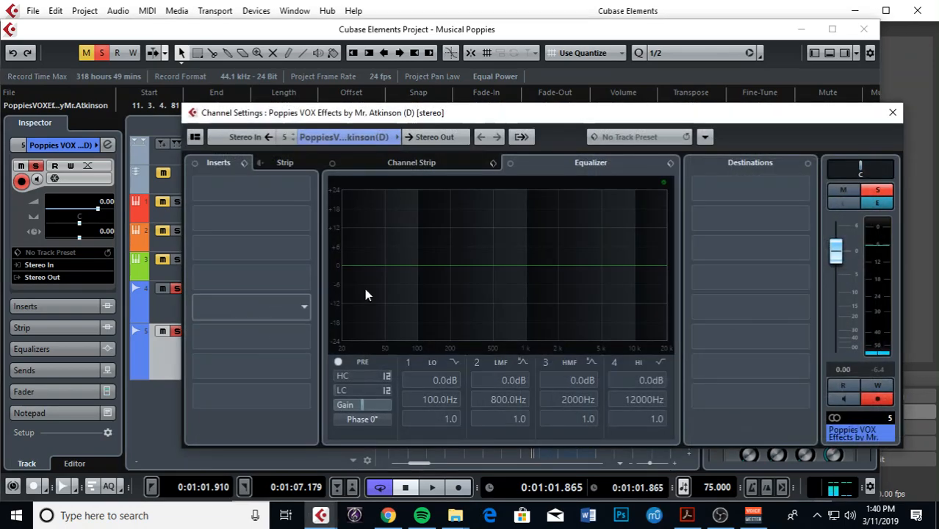
click(873, 109)
key(g)
key(g)
key(g)
key(g)
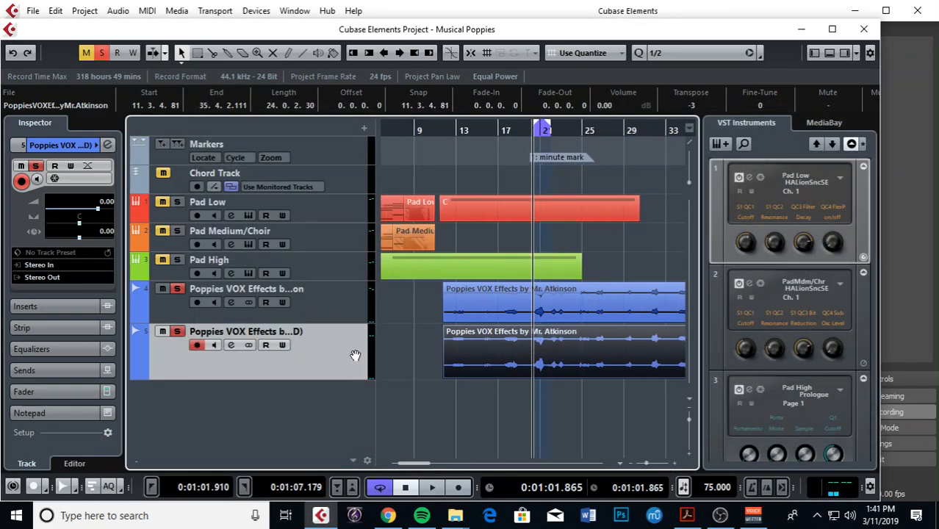
right_click(317, 346)
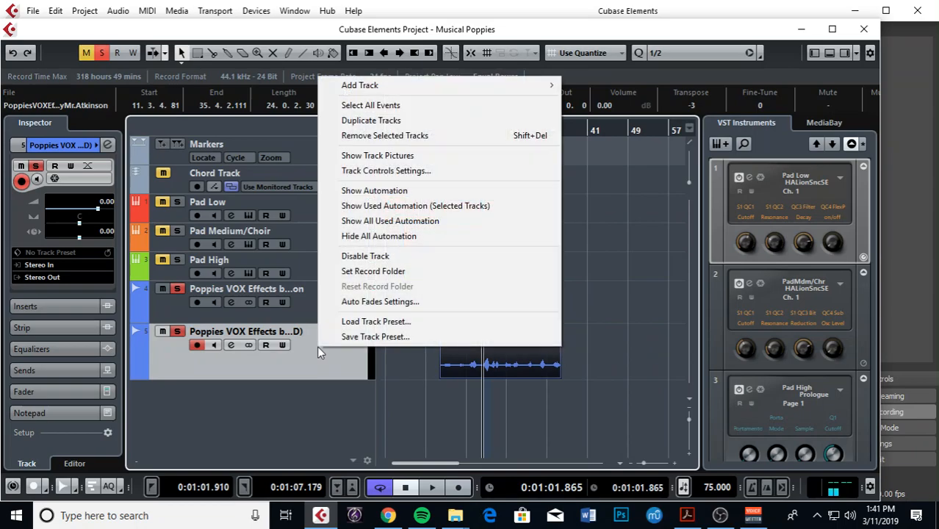
click(433, 136)
Duplicate the remaining Poppies VOX Effects track with its clip and inserts, and solo the copy.
right_click(332, 309)
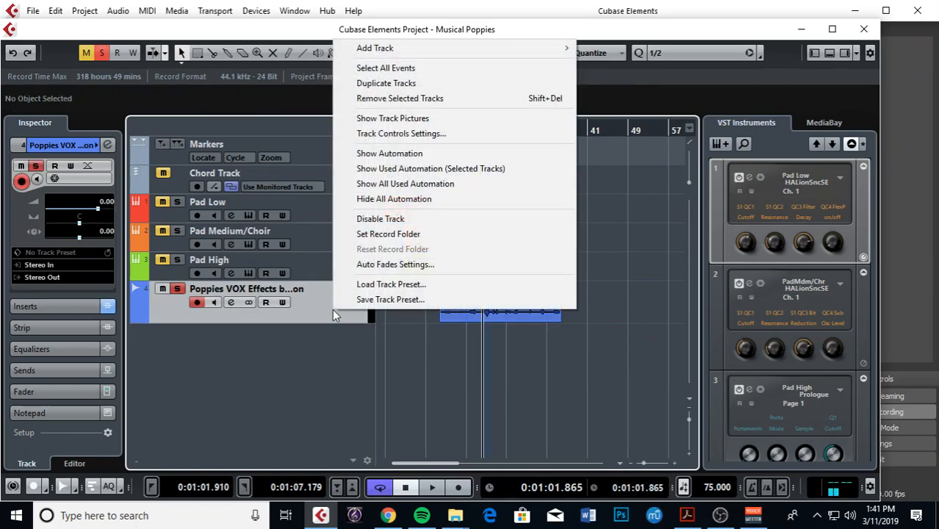
click(461, 87)
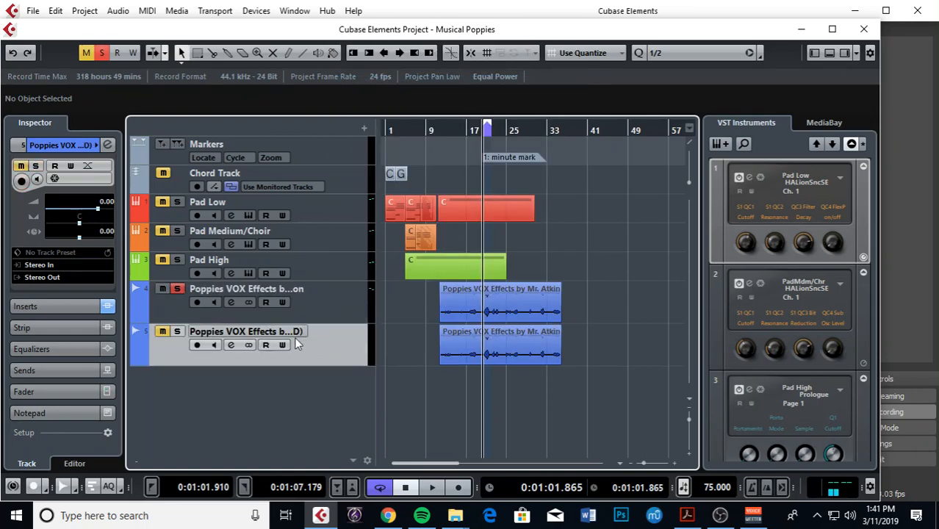
key(h)
key(h)
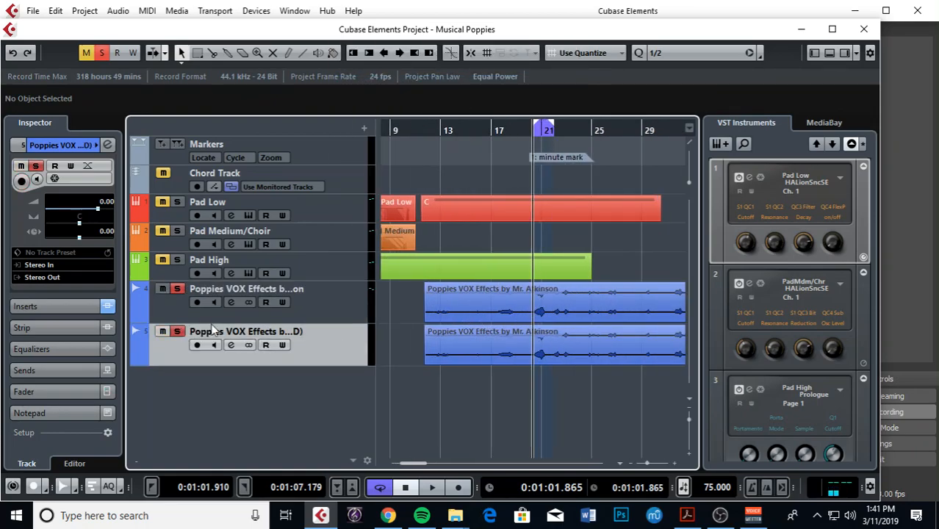
key(g)
Show the inserts in the MixConsole and copy the duplicate vocal track's PingPongDelay to the third insert slot of Stereo Out.
key(F3)
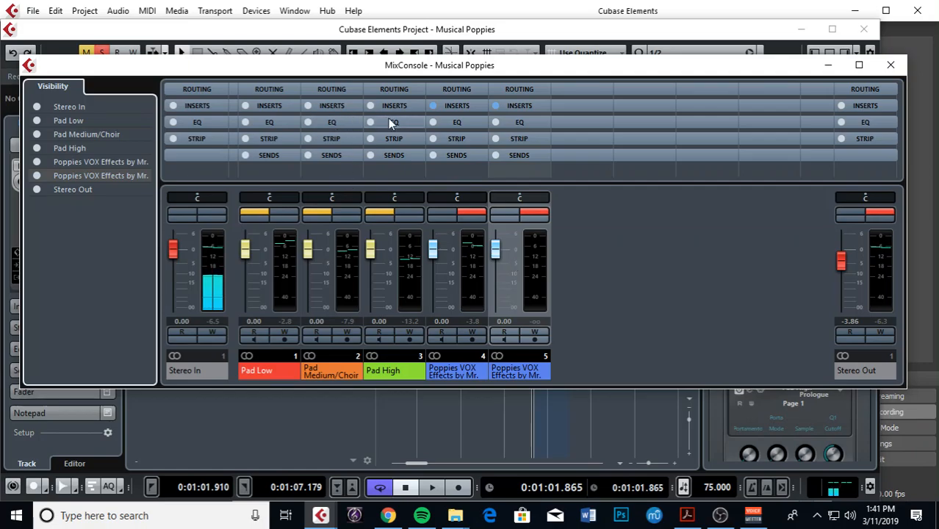
click(452, 106)
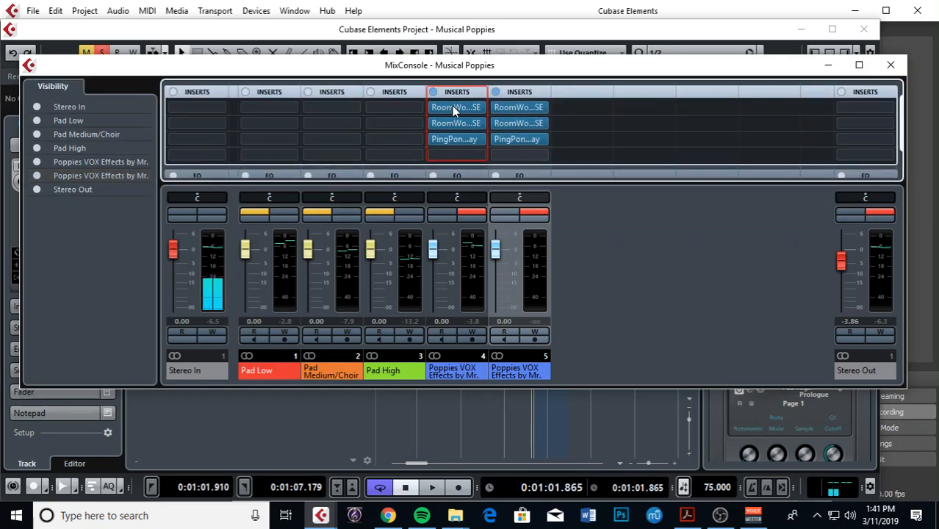
drag(522, 138, 864, 137)
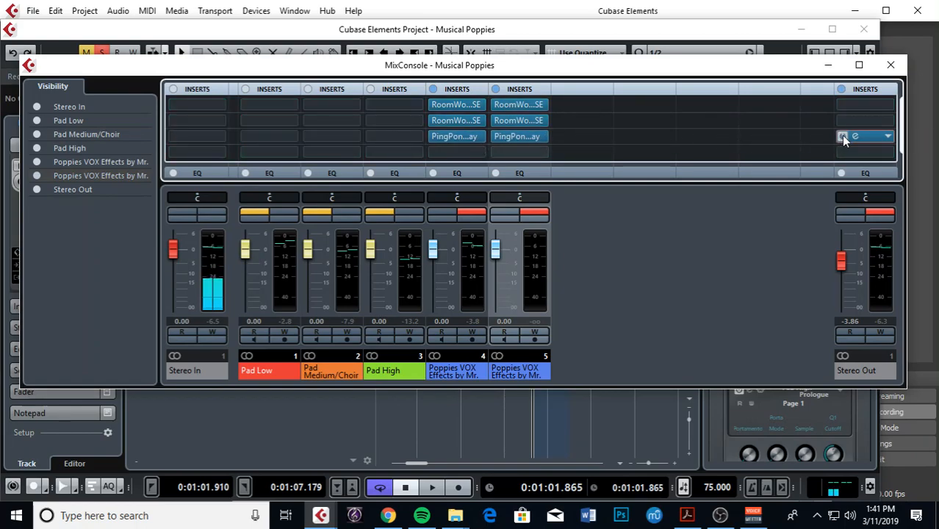
Close the MixConsole, set the duplicate vocal clip's transpose to -3 and listen to both vocal tracks around bars 20 and 21.
click(890, 65)
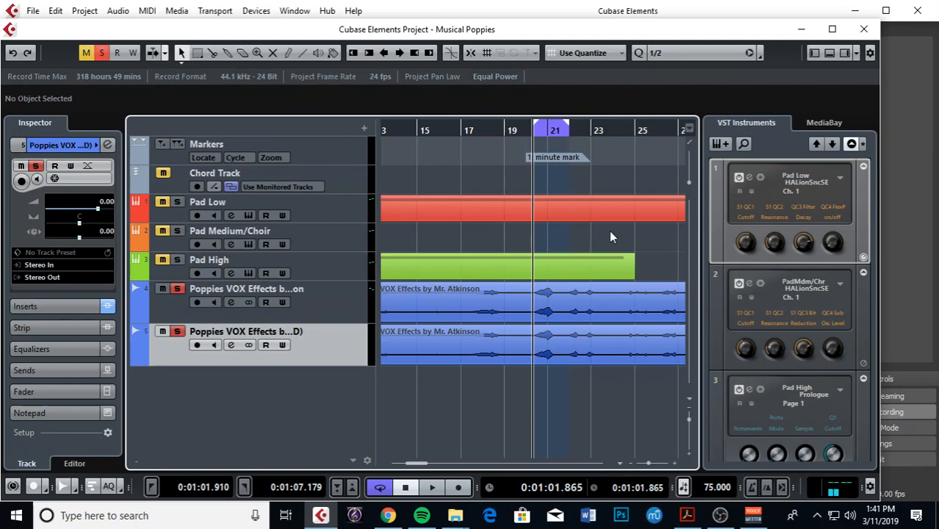
key(space)
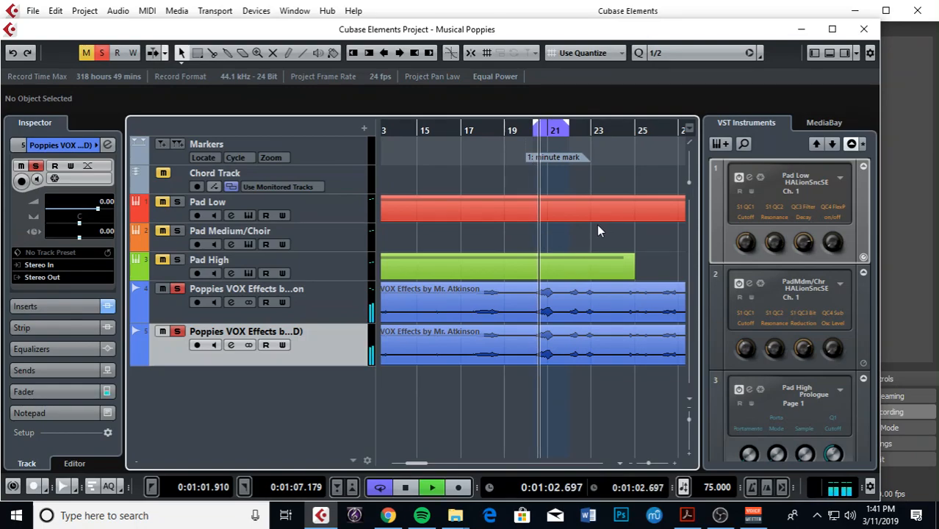
key(space)
click(487, 346)
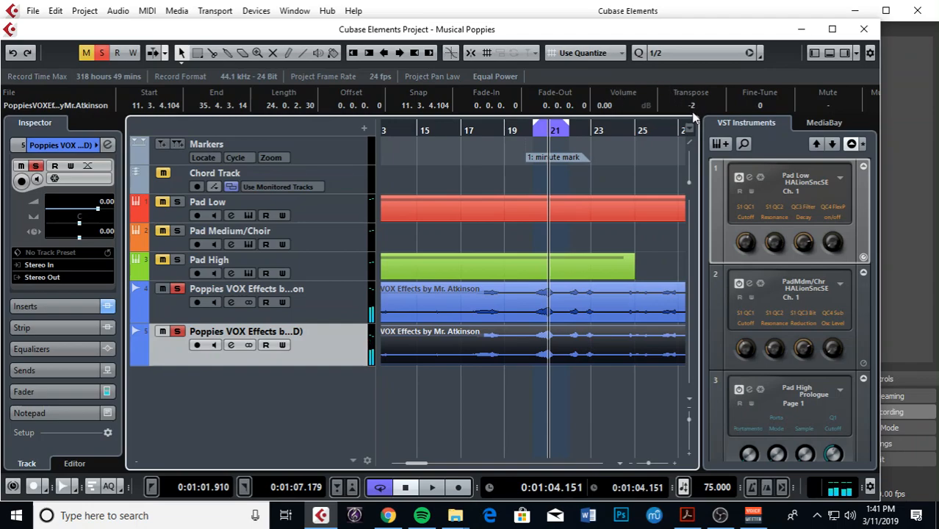
drag(556, 133, 530, 130)
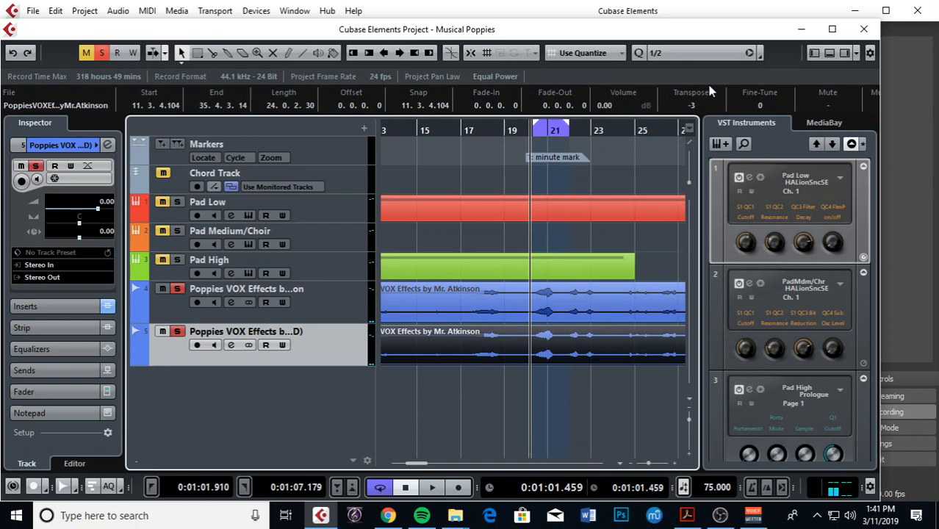
key(space)
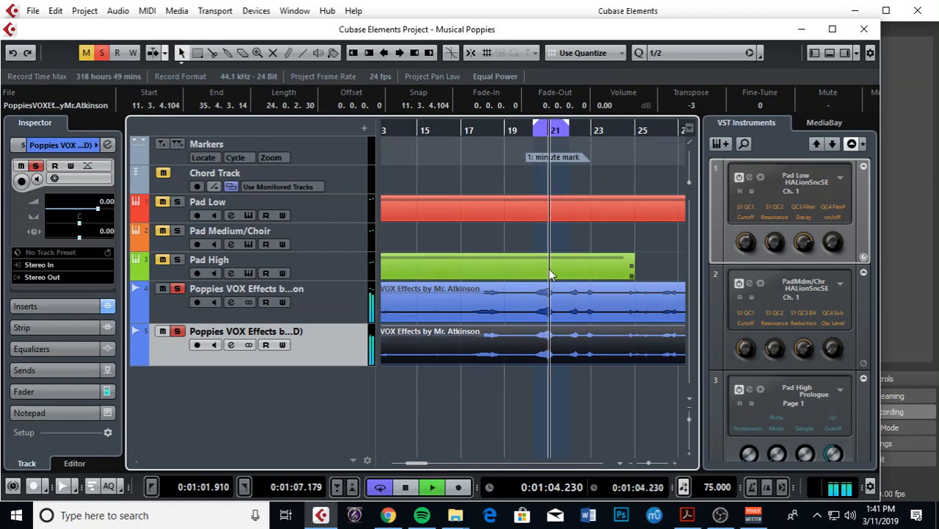
Deactivate the solo on all tracks and play the full arrangement from the start.
key(g)
key(g)
key(g)
key(g)
key(g)
click(435, 130)
key(space)
key(h)
key(g)
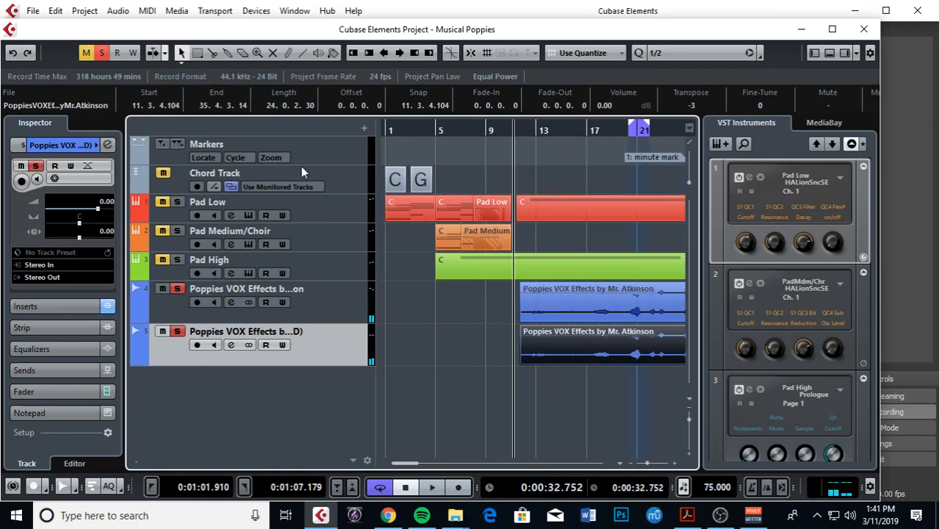
click(102, 54)
click(424, 130)
key(Home)
key(space)
key(h)
key(h)
key(h)
key(h)
key(h)
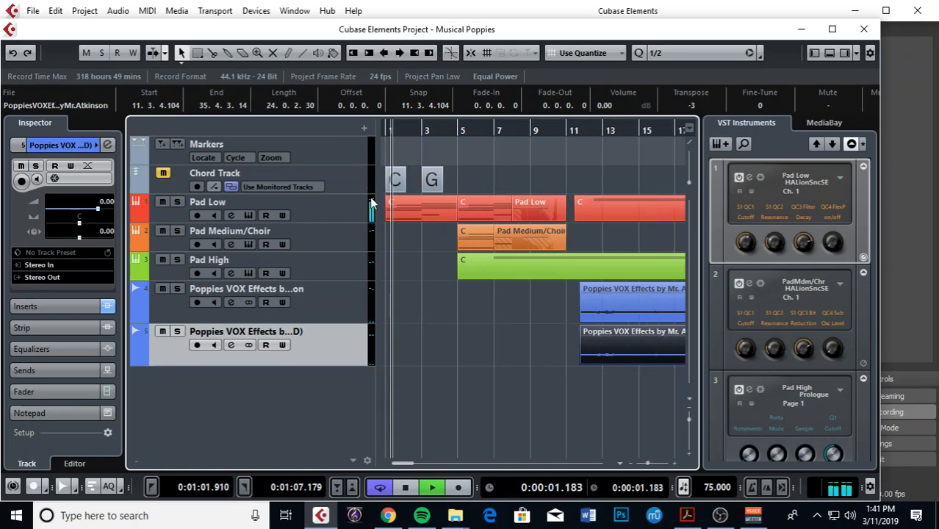
key(g)
key(g)
key(g)
key(g)
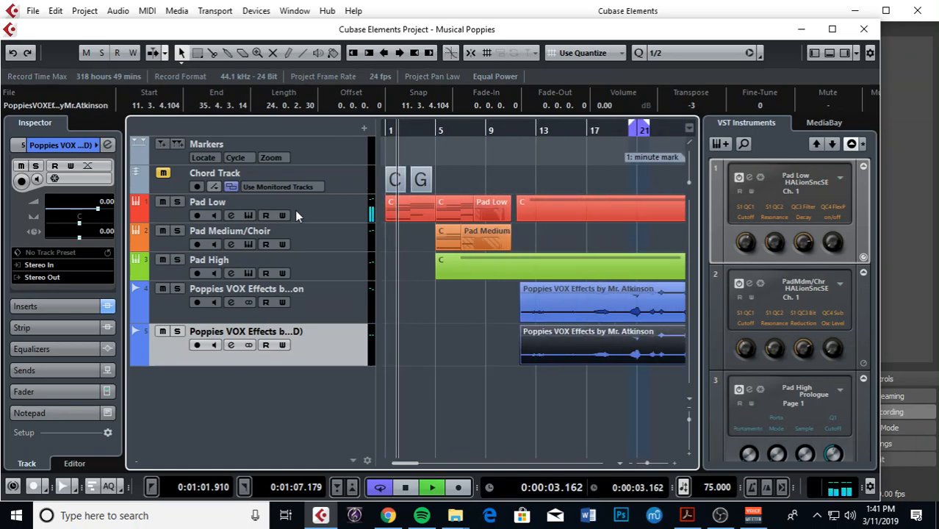
In Pad Low's HALion Sonic SE instrument, set the amplifier attack to 26 and the release to 78.
key(h)
key(h)
key(h)
key(h)
click(325, 210)
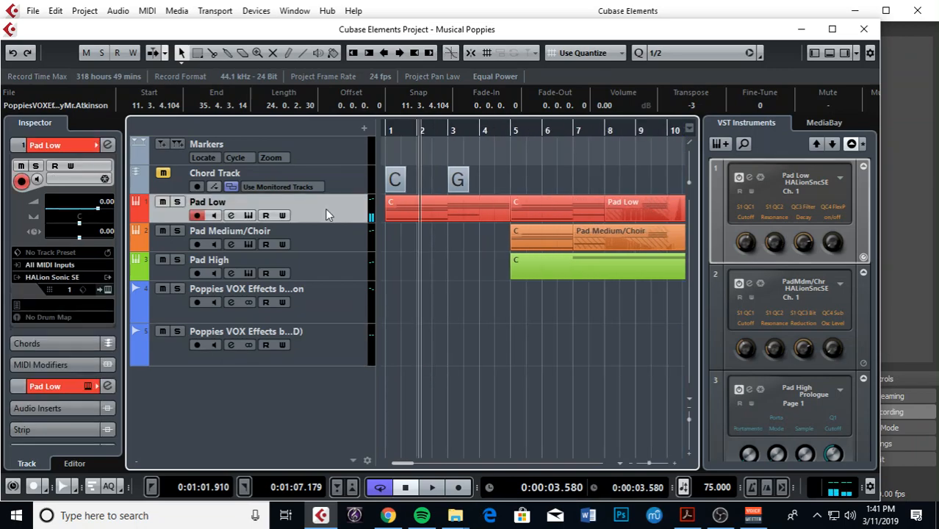
click(249, 216)
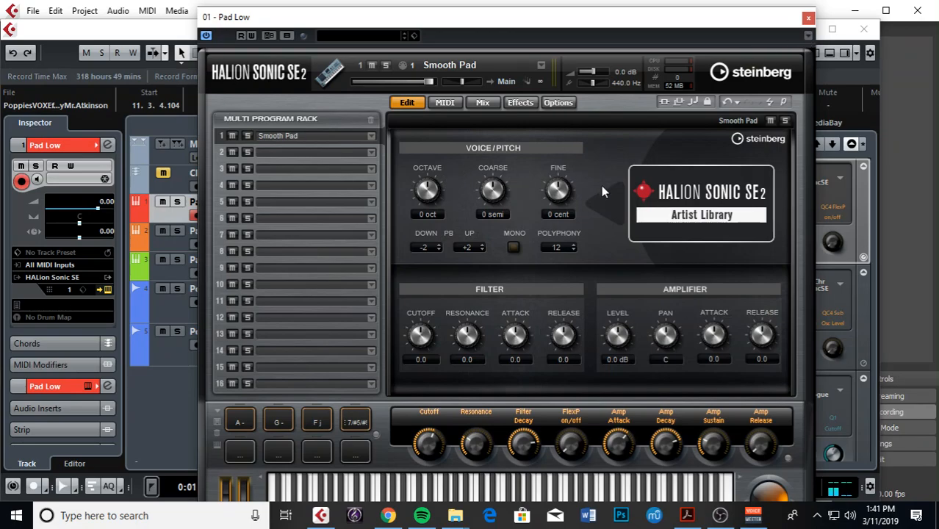
drag(715, 337, 772, 302)
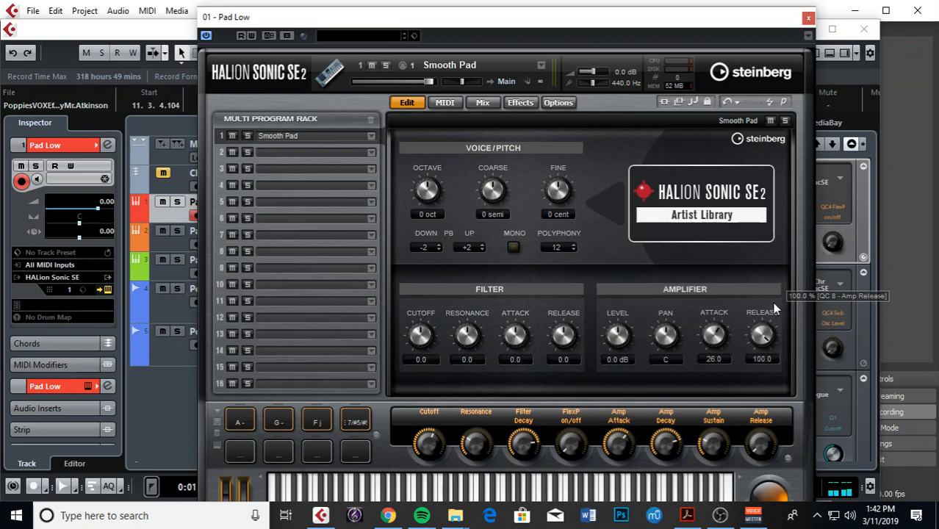
drag(766, 339, 762, 360)
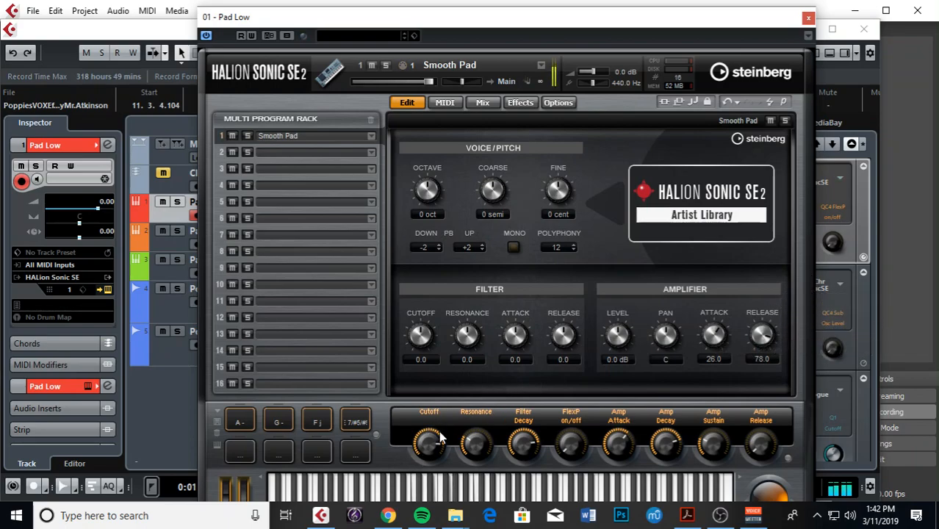
click(808, 17)
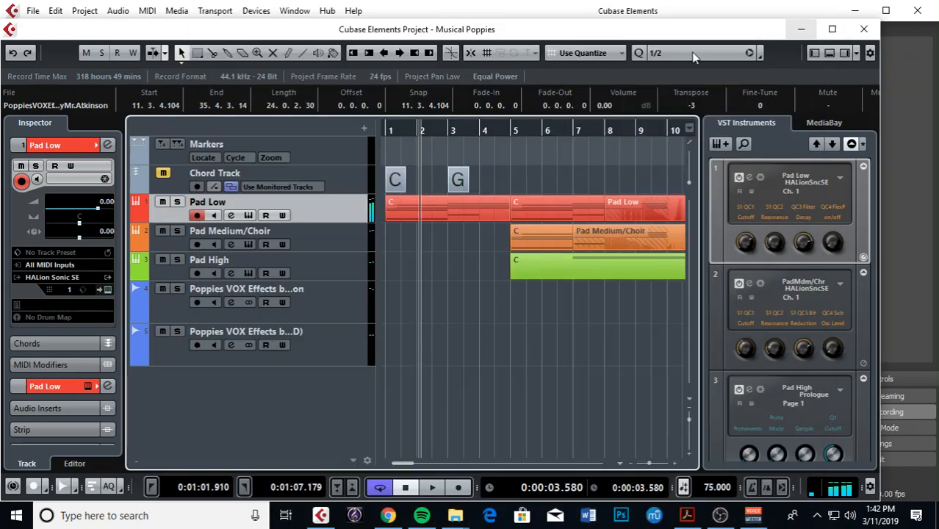
Add a RoomWorks SE reverb with the Helms Deep preset to Pad Low's first insert slot and close its windows.
click(232, 216)
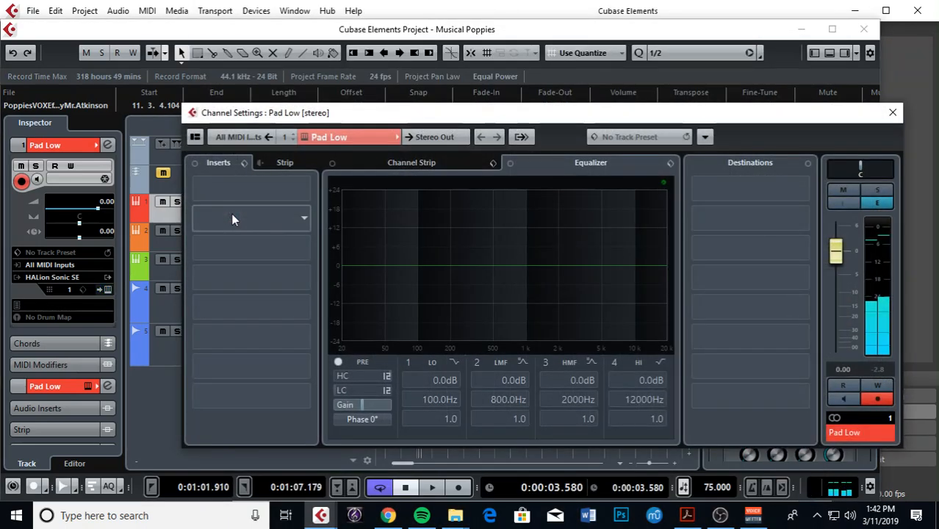
click(265, 197)
click(213, 341)
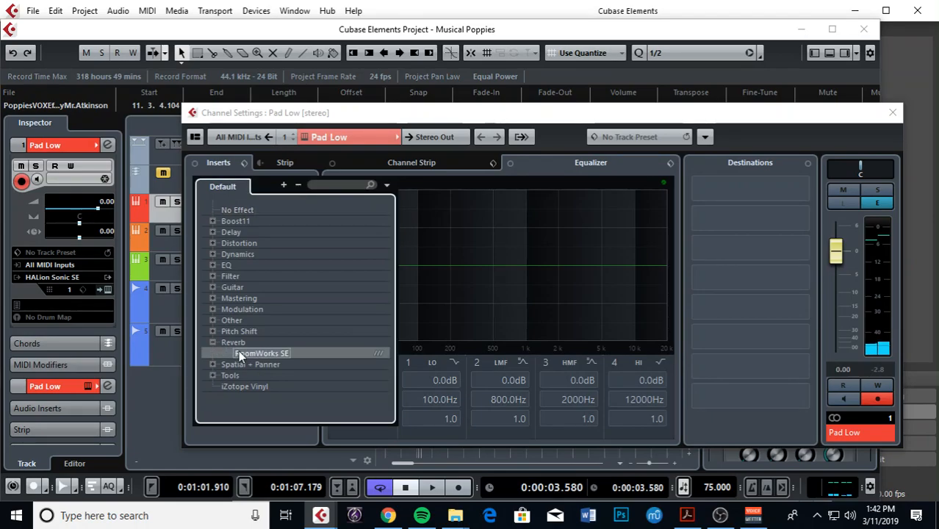
click(238, 349)
click(349, 287)
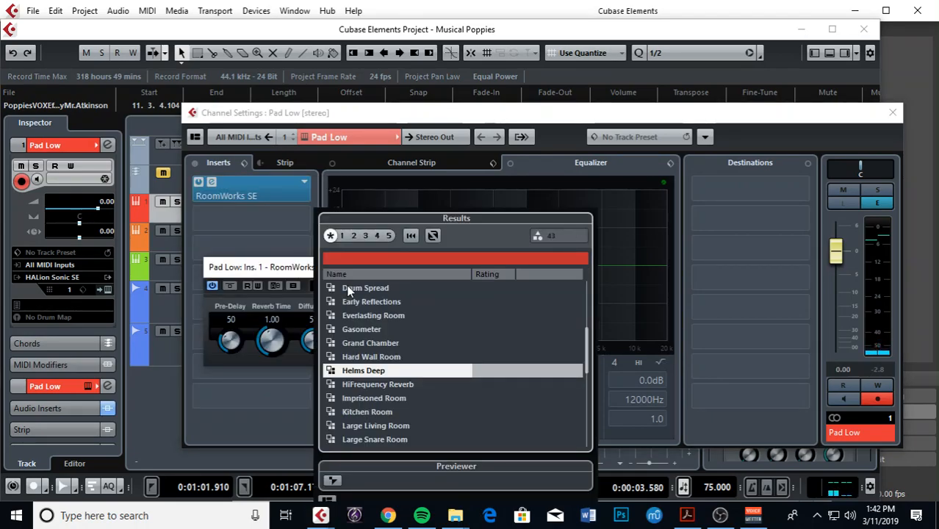
double_click(367, 371)
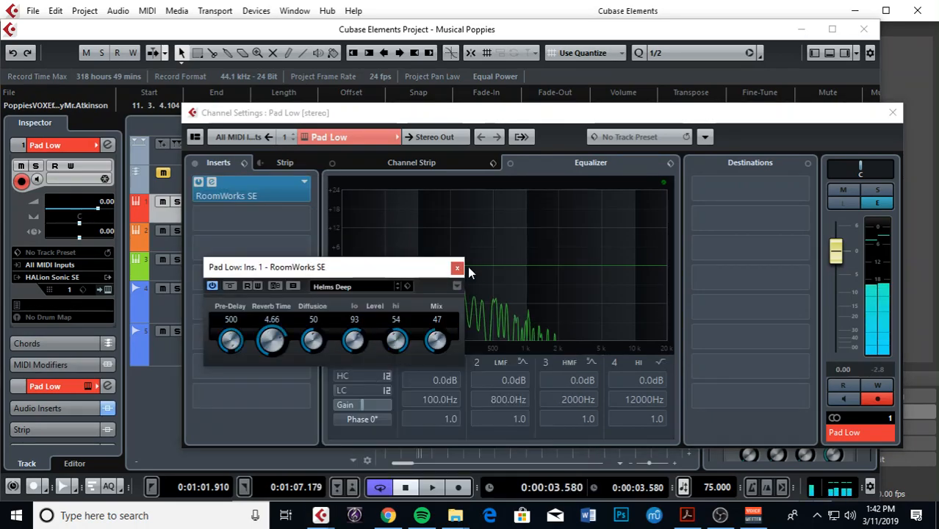
click(898, 114)
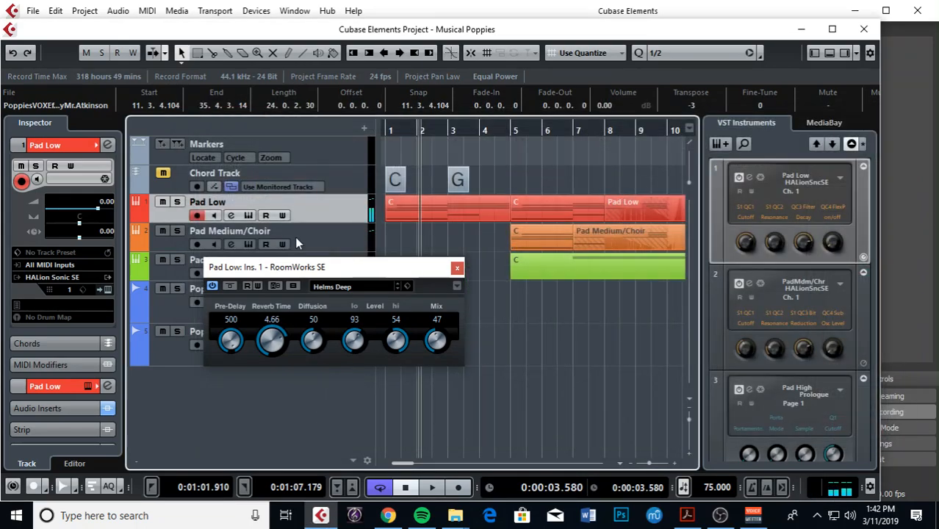
click(320, 243)
drag(397, 268, 360, 331)
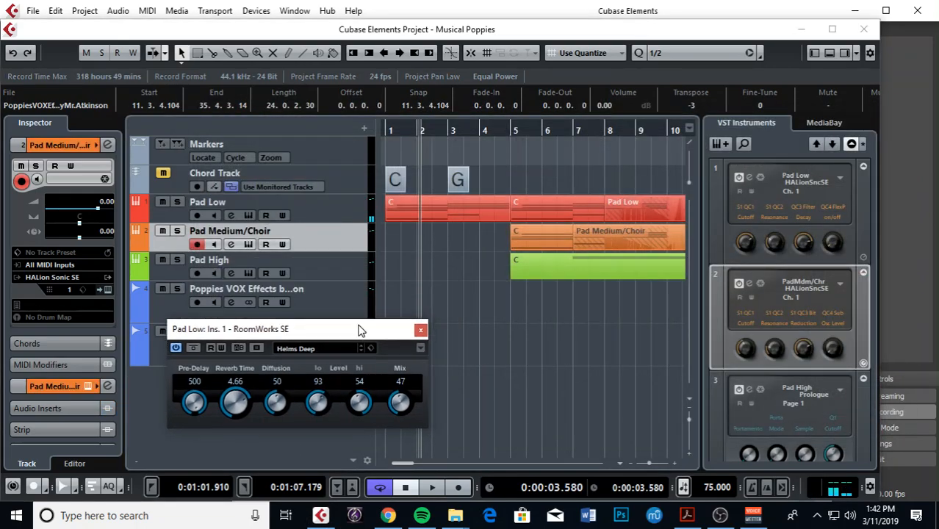
click(420, 331)
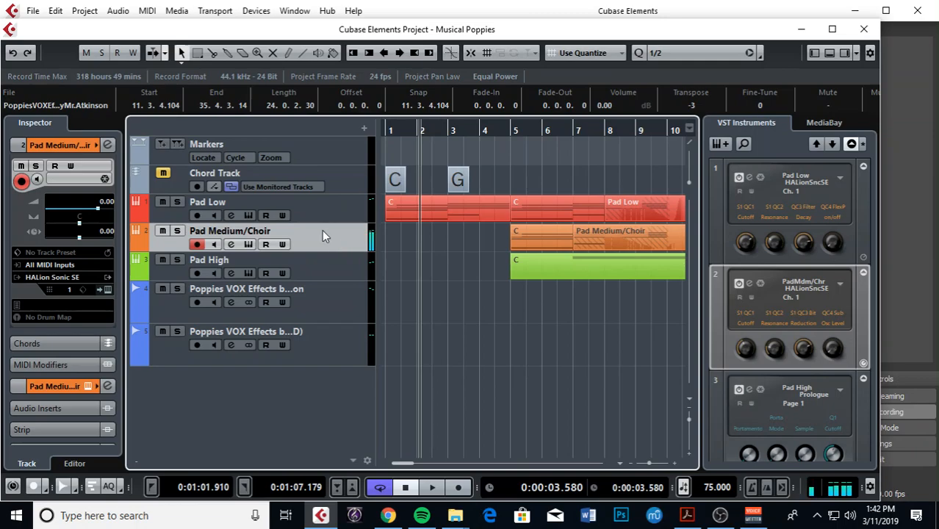
Play the piece from the start into bar 5 and set Pad Medium/Choir's amplifier attack in HALion Sonic SE to 35.
drag(428, 132, 330, 146)
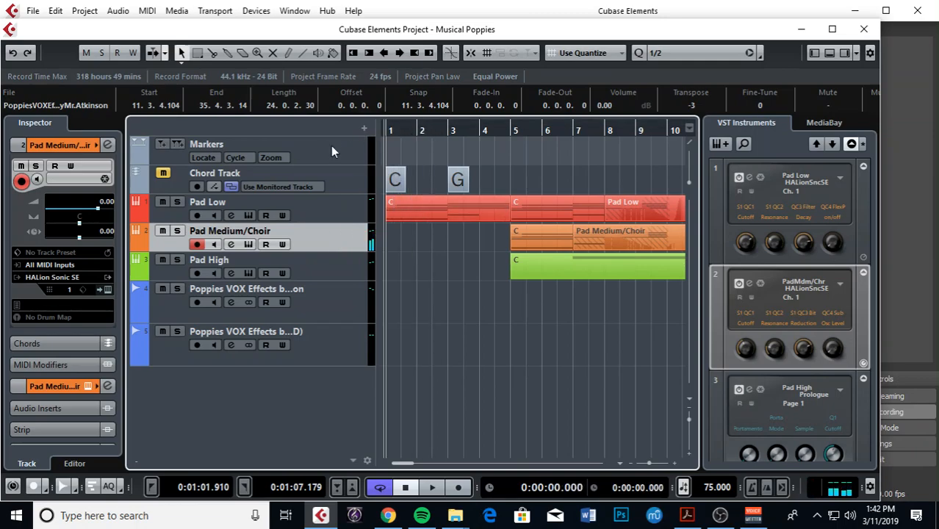
key(space)
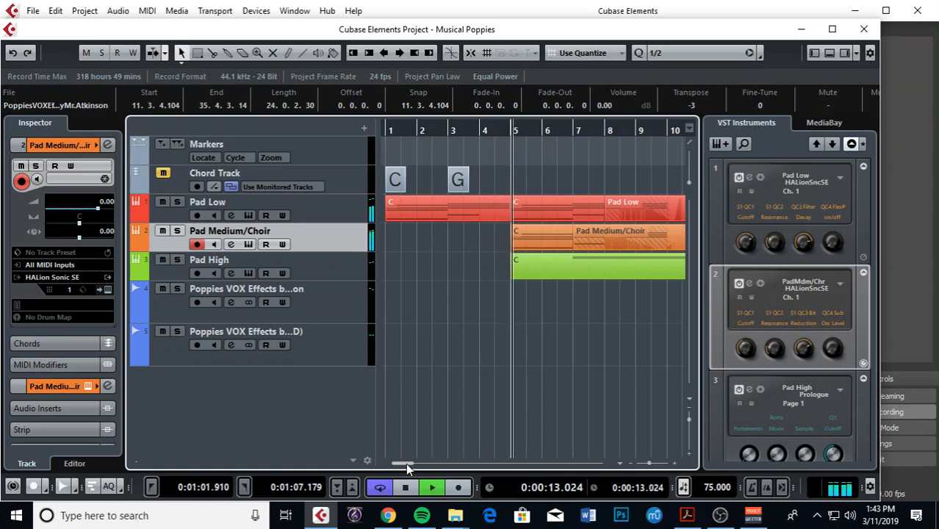
drag(404, 461, 403, 459)
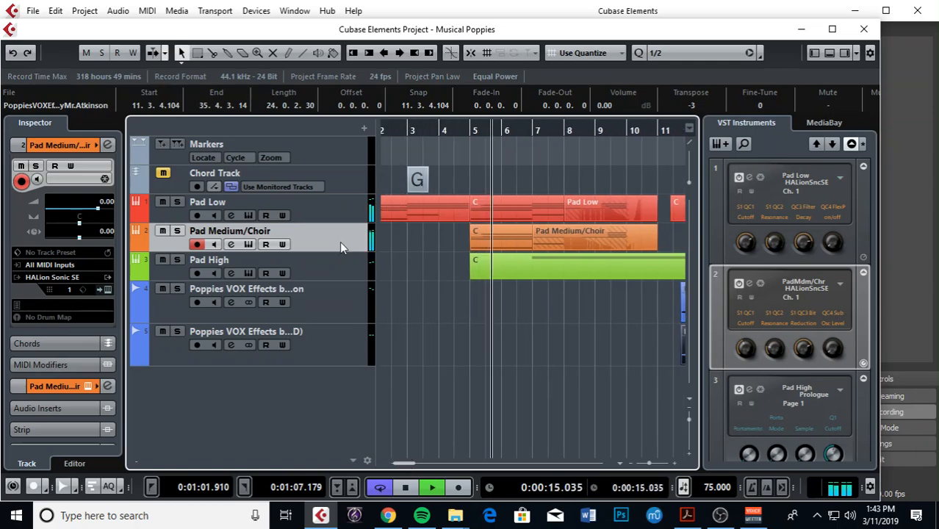
click(247, 243)
drag(757, 338, 755, 334)
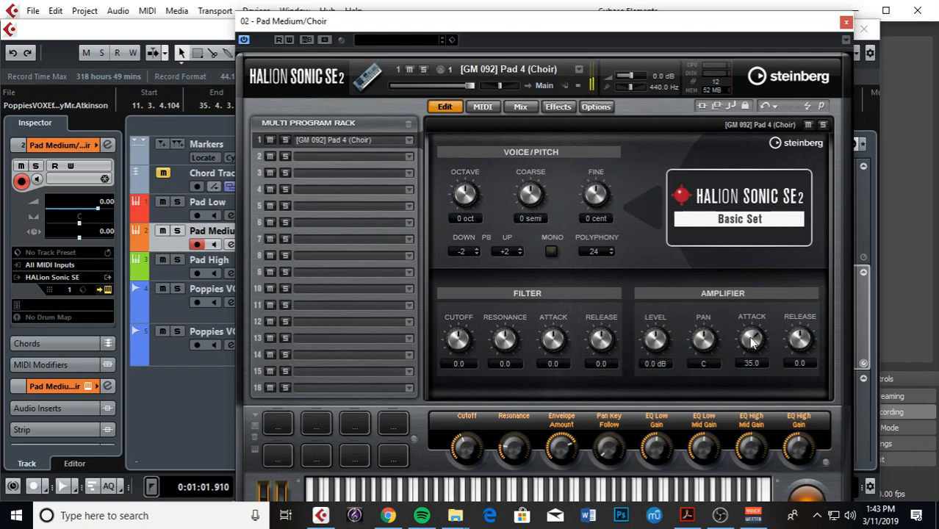
click(546, 163)
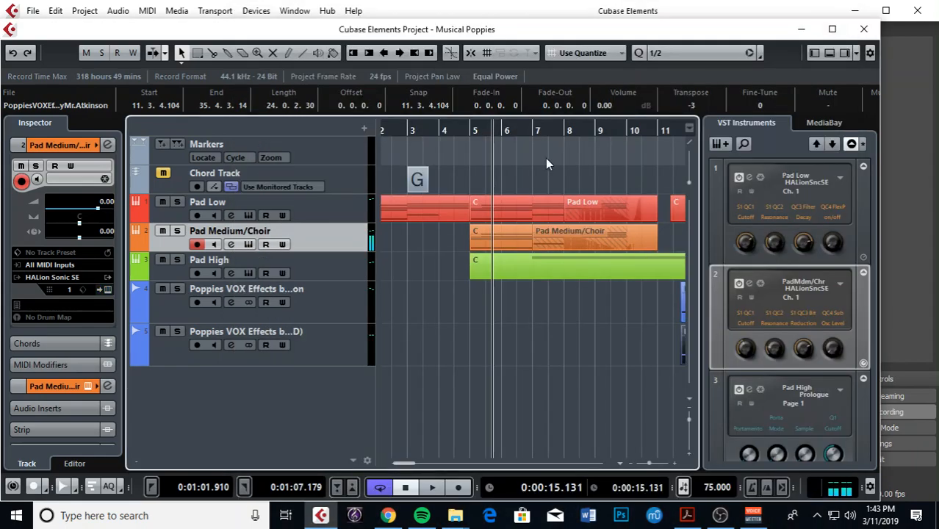
Listen to the pad tracks from about bar 5 to bar 8.
click(465, 130)
key(space)
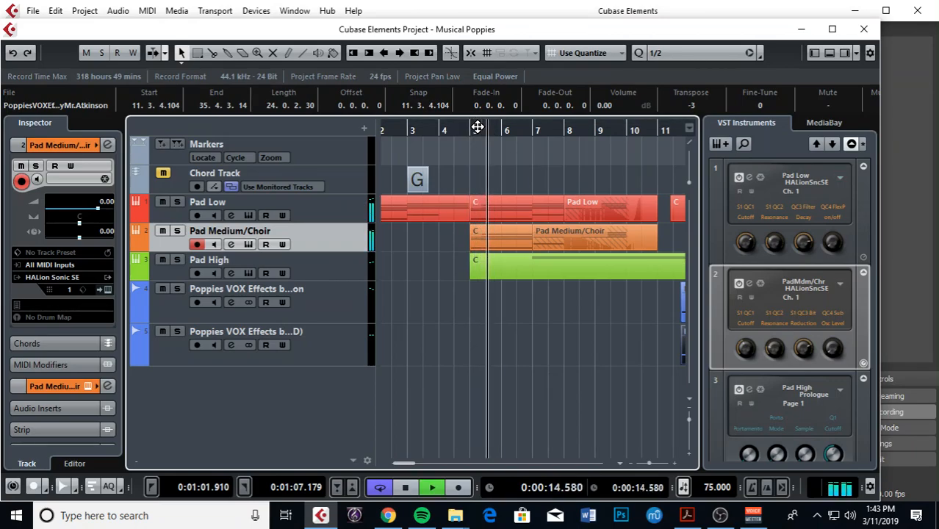
scroll(504, 130, down, 1)
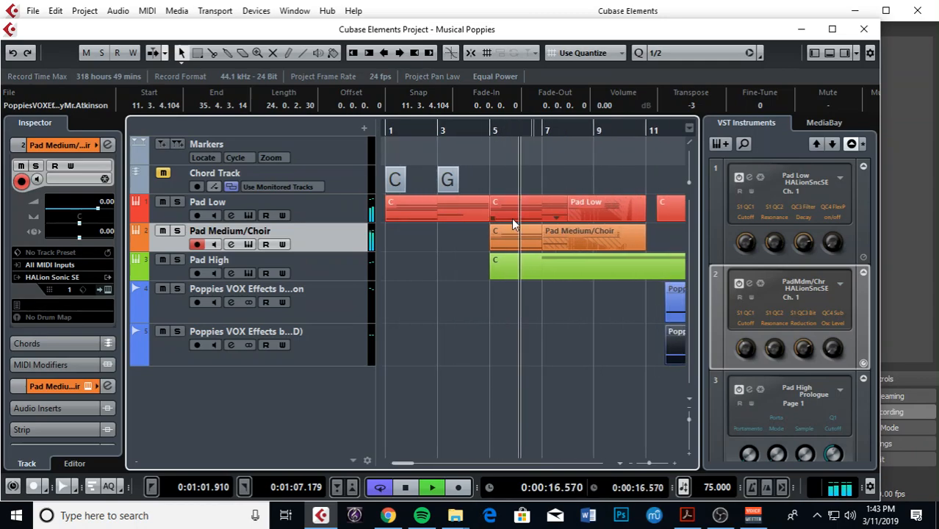
scroll(512, 226, up, 4)
scroll(513, 226, down, 3)
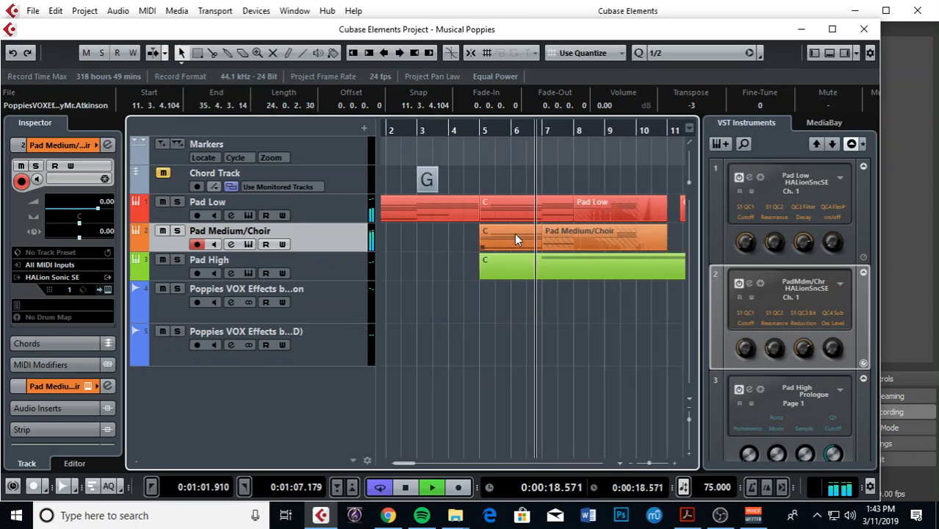
drag(400, 461, 406, 460)
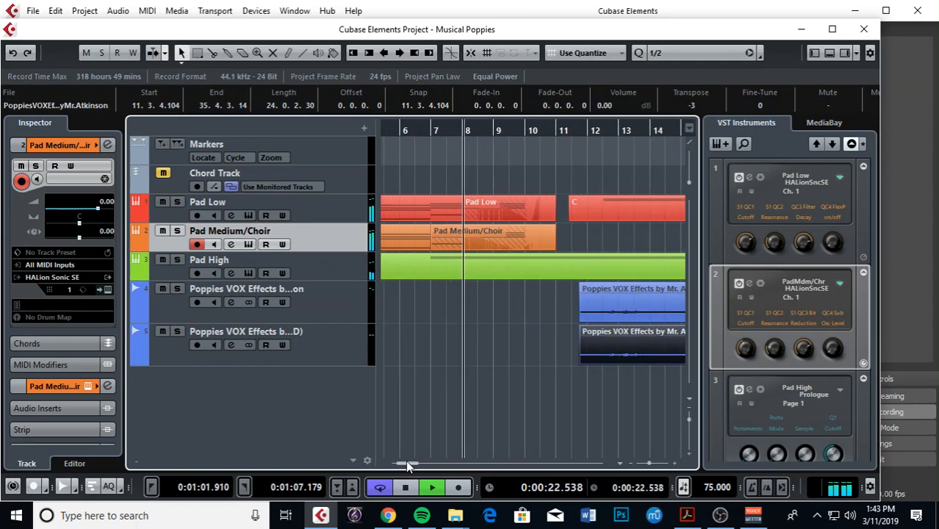
scroll(519, 329, down, 4)
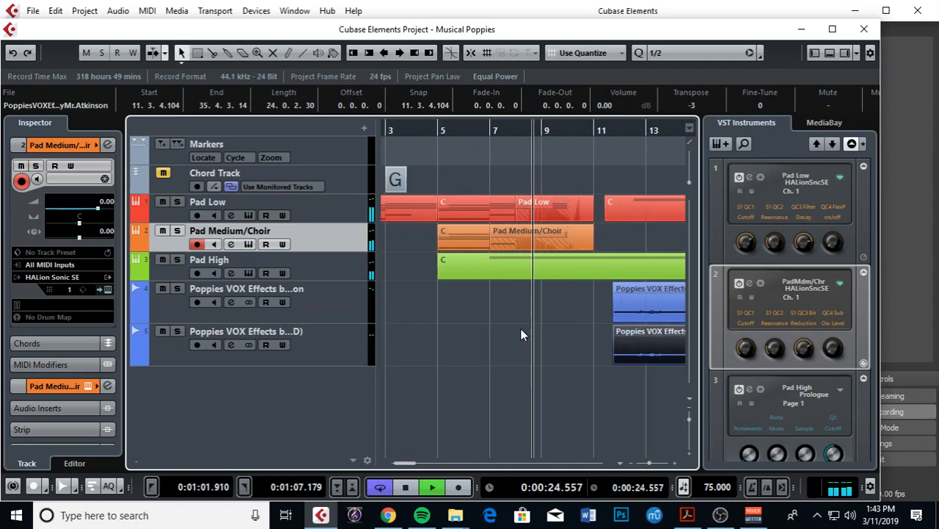
Move both Poppies VOX Effects clips together to start at about the middle of bar 9.
drag(455, 288, 617, 343)
scroll(543, 313, up, 2)
drag(604, 305, 568, 305)
click(587, 234)
drag(529, 130, 528, 158)
drag(546, 346, 660, 345)
key(space)
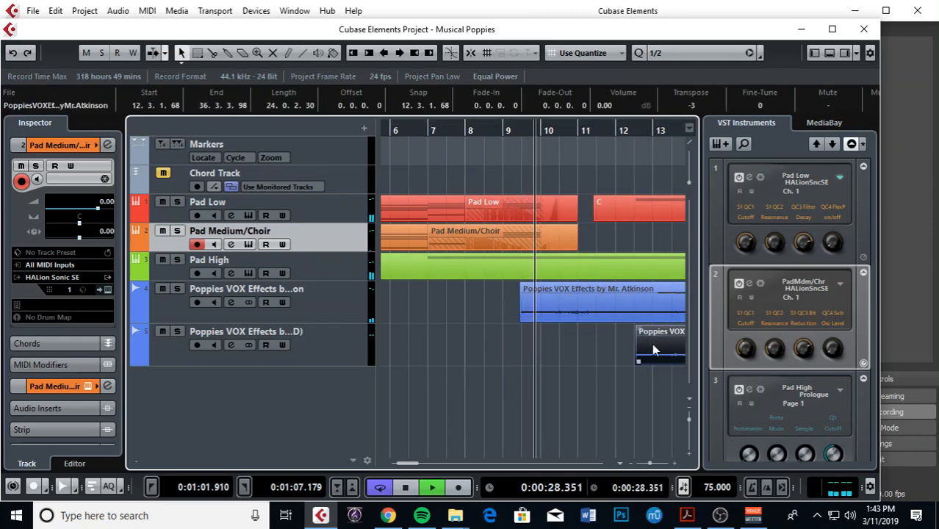
key(ctrl+z)
Trim the beginning of the duplicate vocal clip and position it to start at about 12.2.4.104.
drag(520, 362, 621, 353)
key(g)
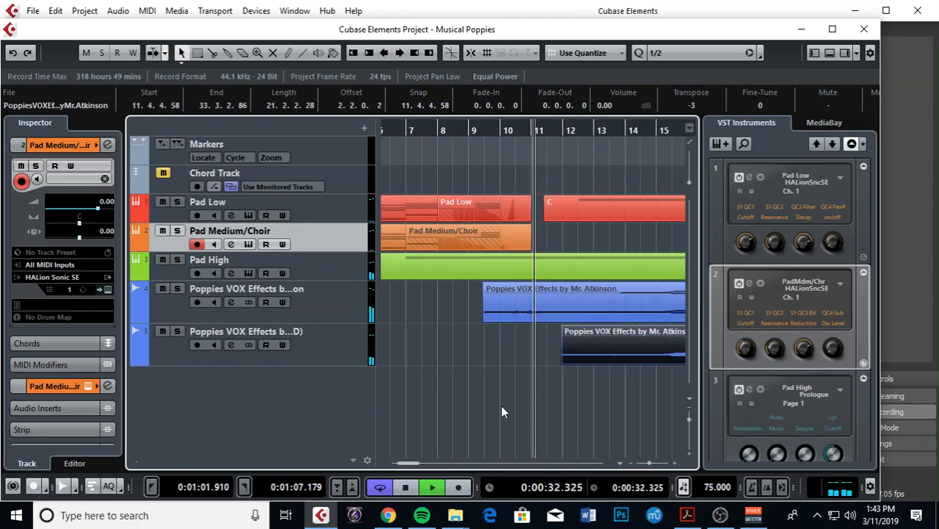
drag(406, 462, 411, 463)
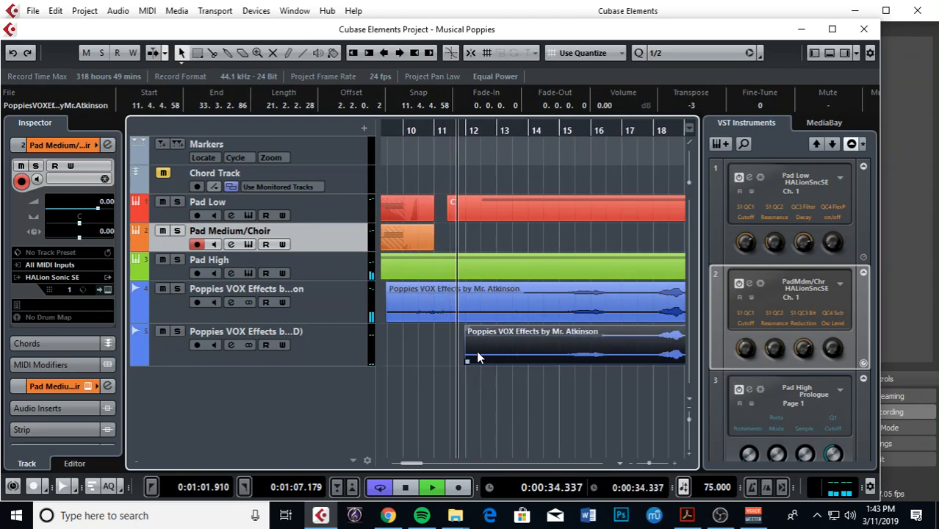
drag(466, 363, 486, 362)
key(g)
key(h)
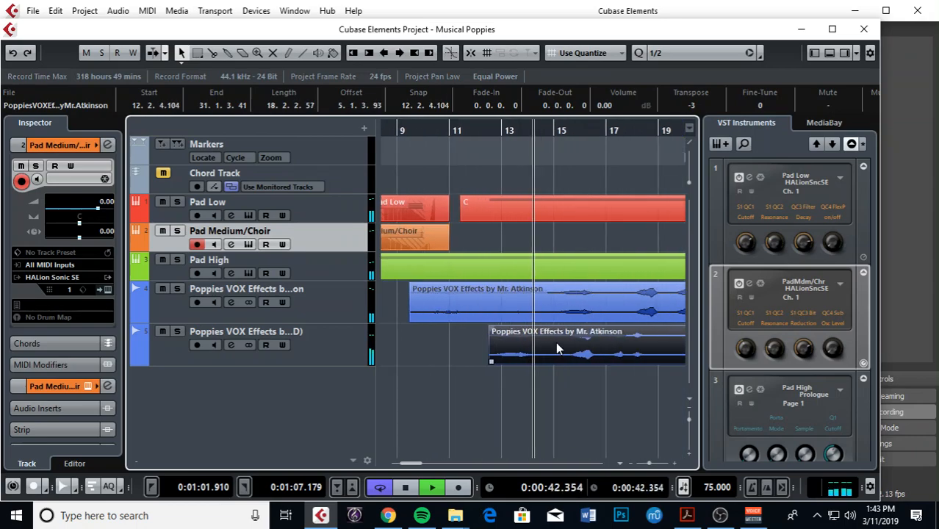
Split the duplicate vocal clip at 14.4.3.43 and move its second part to start at 15.4.4.55.
key(3)
click(556, 341)
right_click(555, 340)
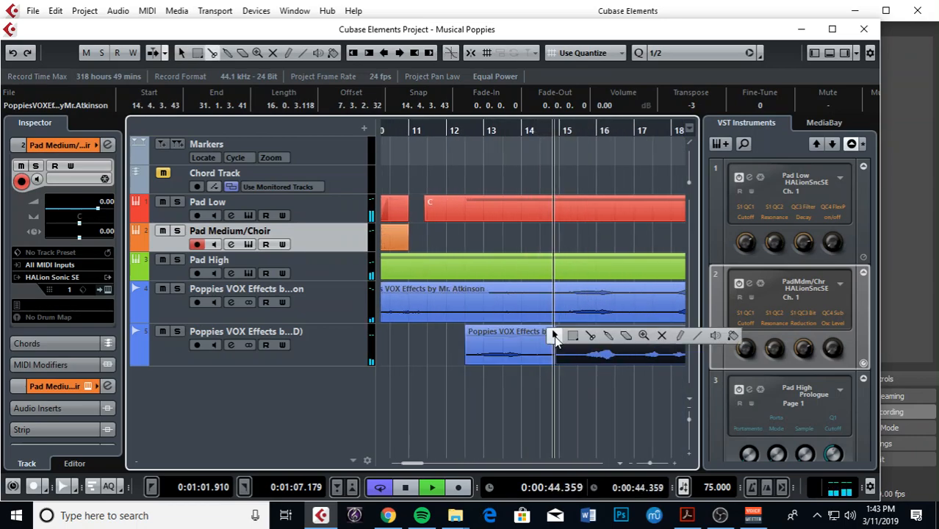
click(555, 340)
key(g)
drag(555, 340, 578, 342)
key(g)
key(g)
key(g)
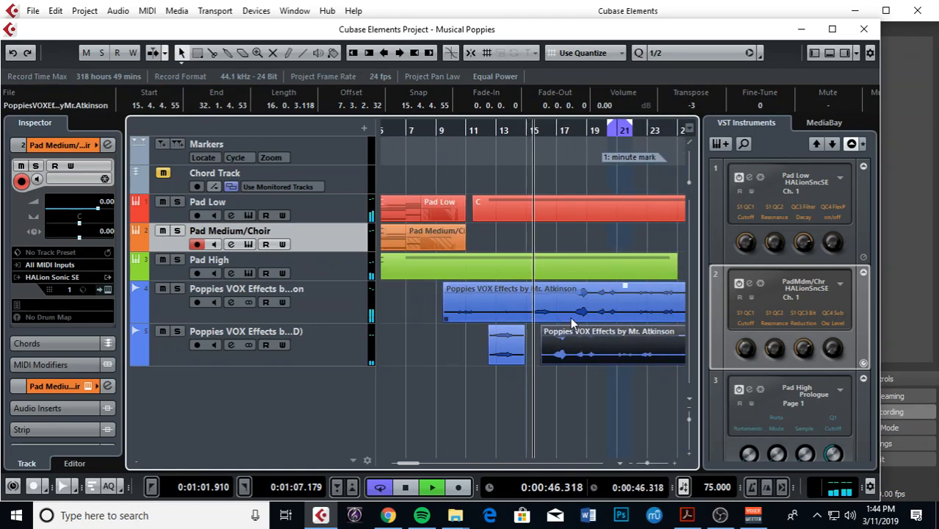
Split the first vocal track's clip at about bar 15 and move its second part to start at 15.1.4.24.
key(h)
key(h)
key(h)
right_click(514, 300)
click(520, 301)
click(519, 301)
click(558, 301)
click(540, 307)
drag(596, 310, 566, 308)
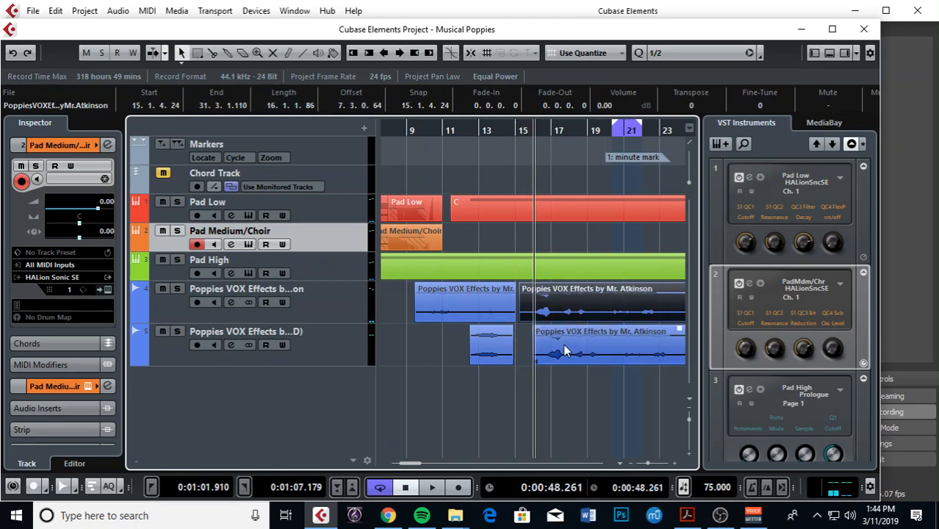
Play from about bar 14, give the first vocal track's second part a fade-in of about 0.2.3.115, and start it at 15.1.1.73.
click(501, 130)
key(space)
key(h)
key(h)
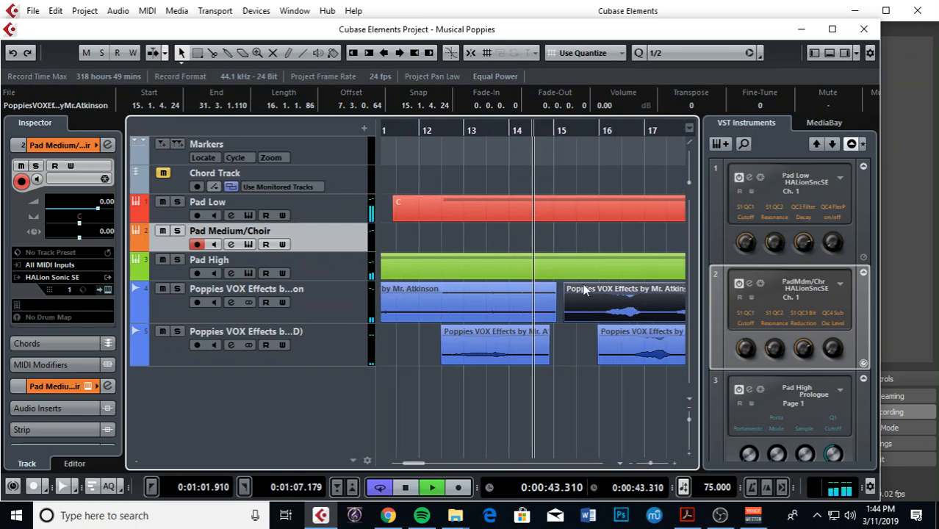
drag(553, 285, 594, 286)
click(561, 285)
Split the faded clip on the first vocal track at 17.1.3.7.
key(g)
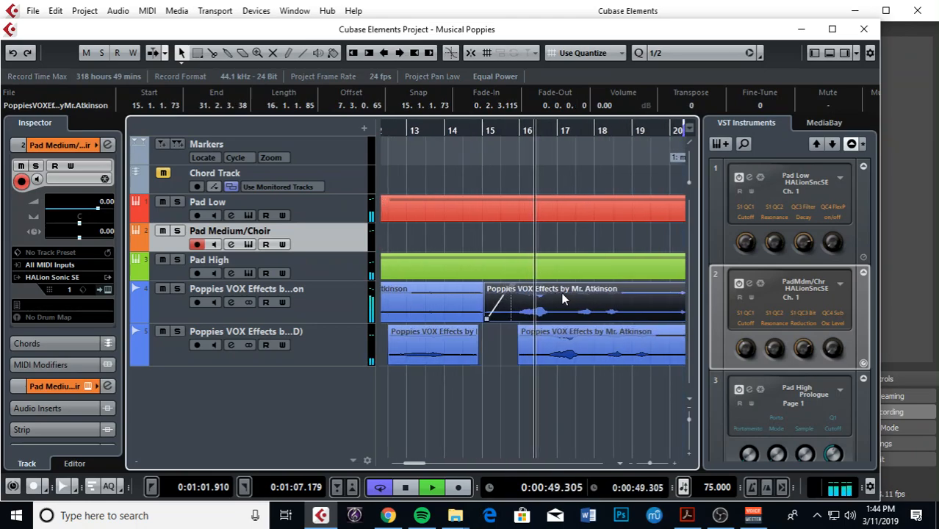
key(h)
right_click(561, 292)
click(597, 294)
click(565, 316)
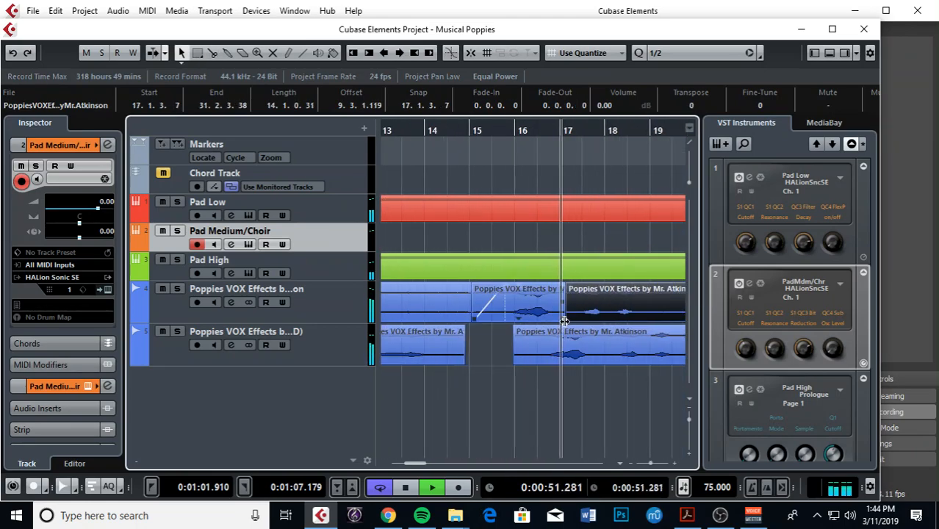
Move the first vocal track's trailing clip later and shorten the duplicate track's last clip to end at about bar 18.
key(g)
key(g)
key(g)
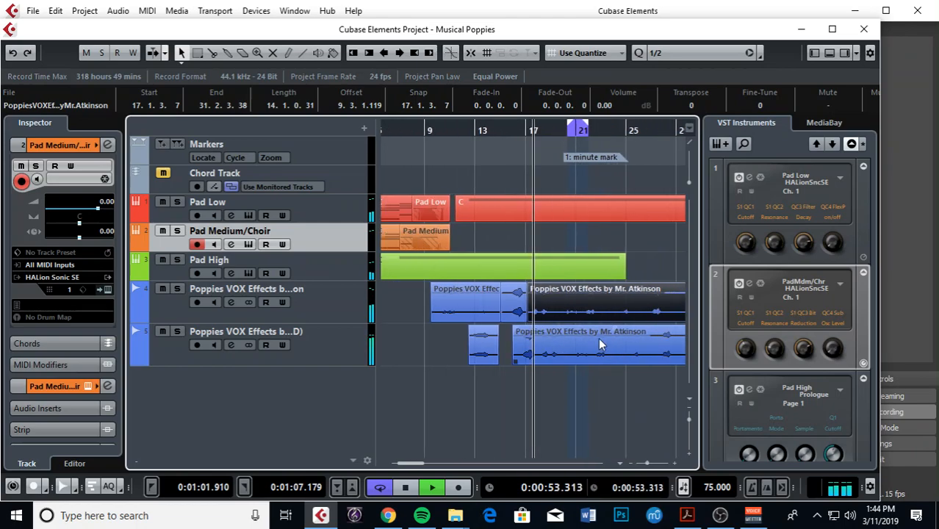
key(g)
drag(563, 301, 584, 297)
key(h)
key(space)
drag(662, 359, 536, 358)
Move the first vocal track's trailing clip to start at 18.2.3.22 and turn off cycle playback.
key(h)
key(h)
key(h)
key(g)
key(g)
key(g)
drag(609, 303, 578, 305)
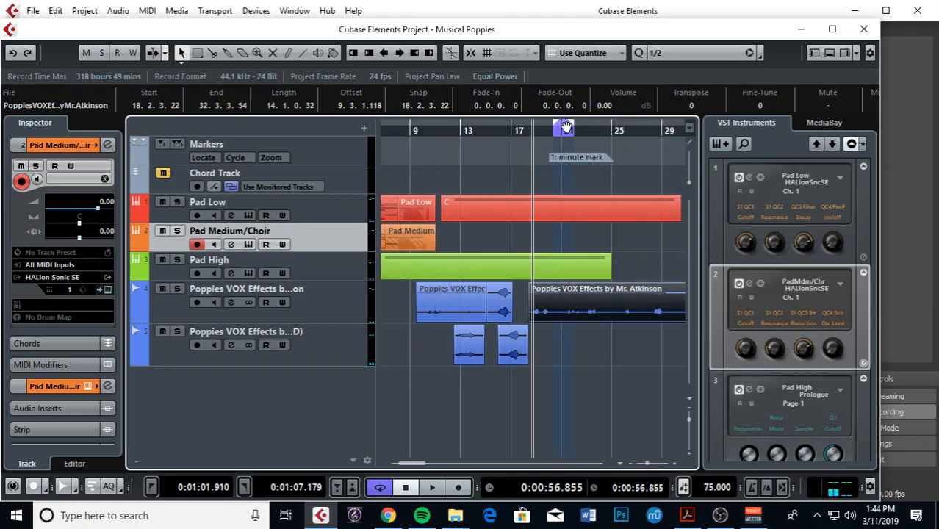
key(g)
key(g)
key(g)
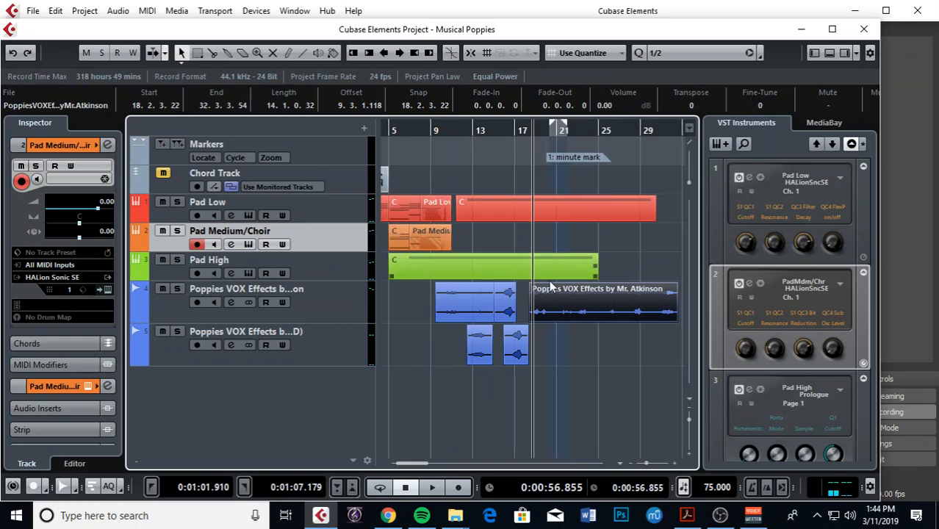
Trim the beginning of the trailing vocal clip, position it to start at 18.2.1.52, and start playback from about bar 18.
key(h)
key(h)
drag(590, 308, 584, 304)
key(g)
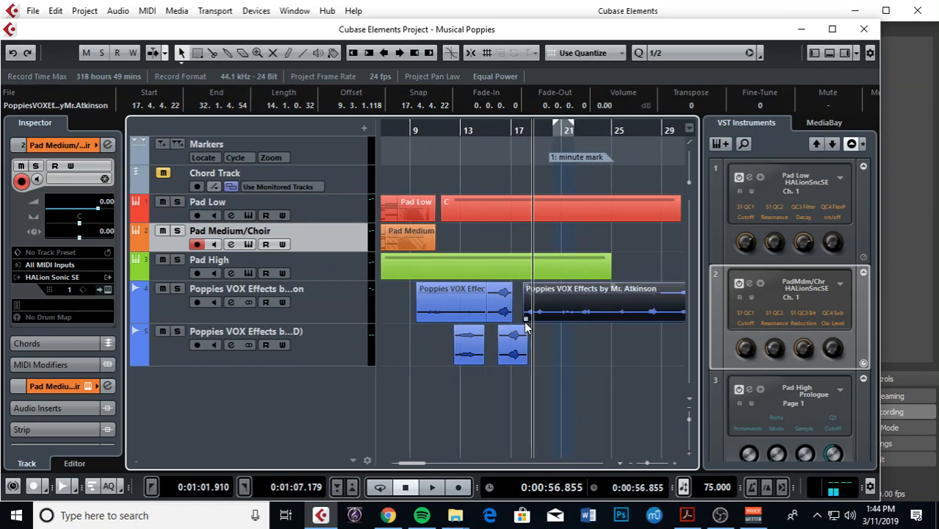
drag(526, 317, 562, 306)
click(526, 129)
key(h)
key(h)
key(space)
Listen to the arrangement from about bar 19 past the minute mark with the first vocal track selected.
key(h)
key(h)
key(g)
key(g)
key(g)
key(g)
key(h)
key(h)
key(h)
key(g)
key(g)
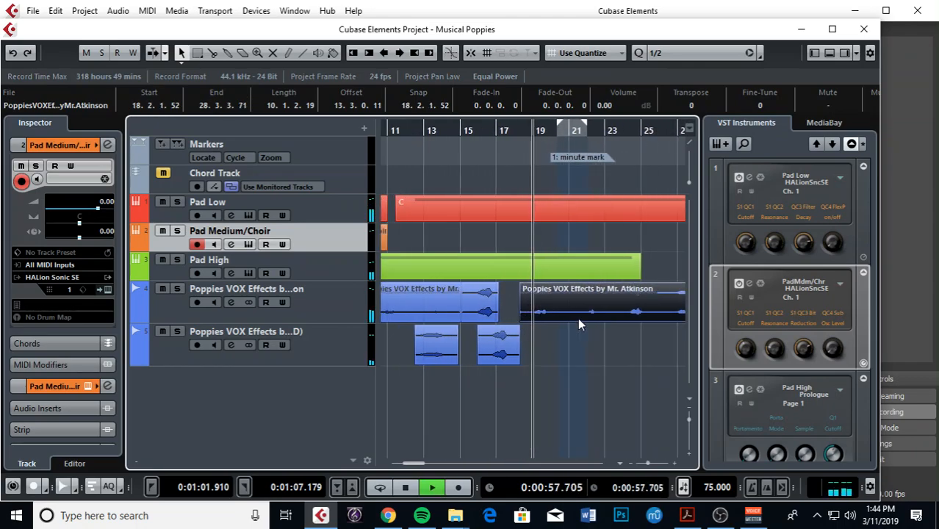
click(169, 304)
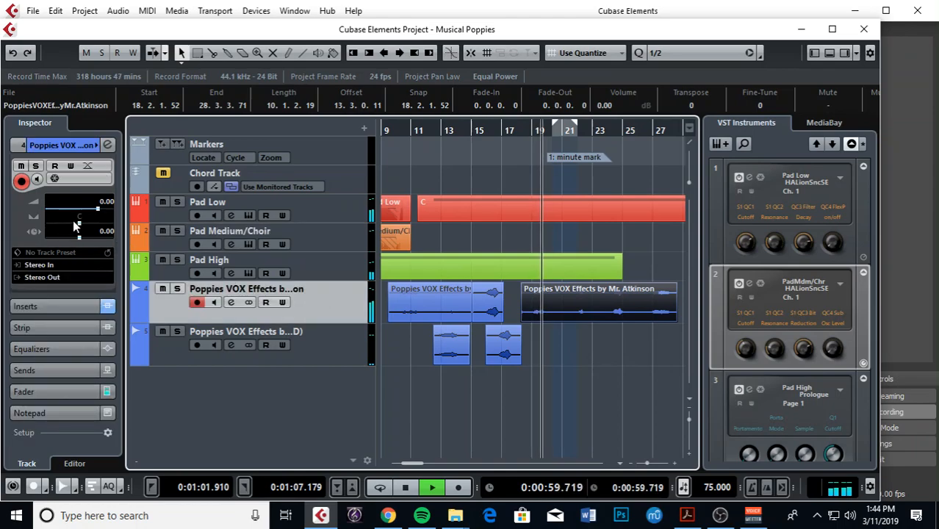
key(h)
key(h)
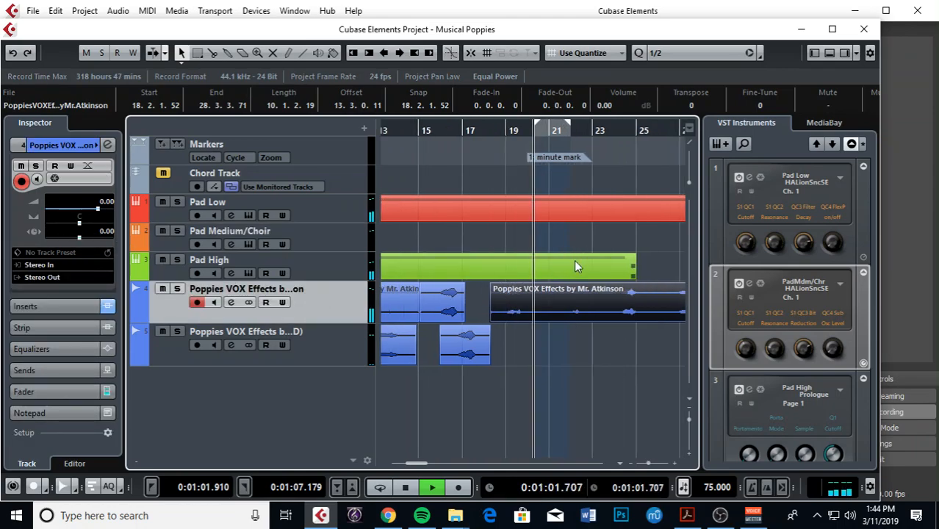
key(g)
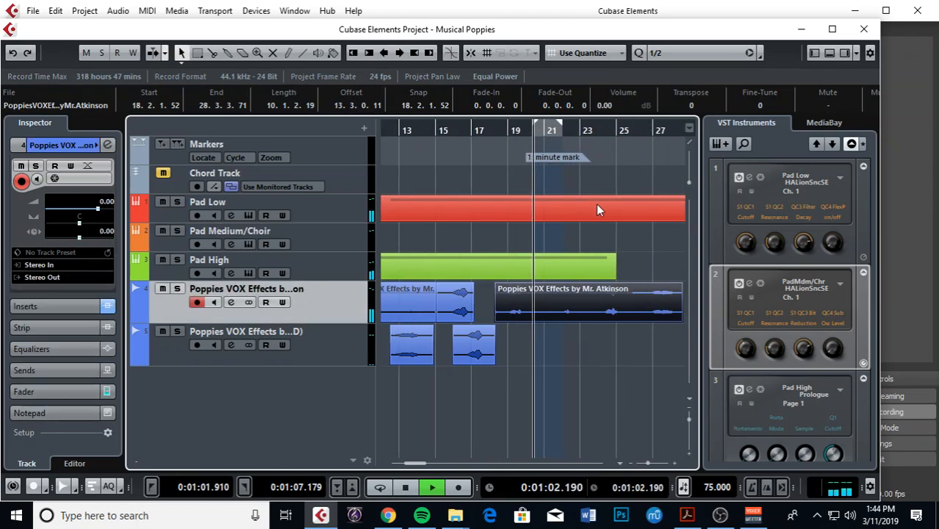
Split the trailing vocal clip at about bar 23 and move its second part to the duplicate vocal track, starting at 21.4.3.88.
right_click(631, 300)
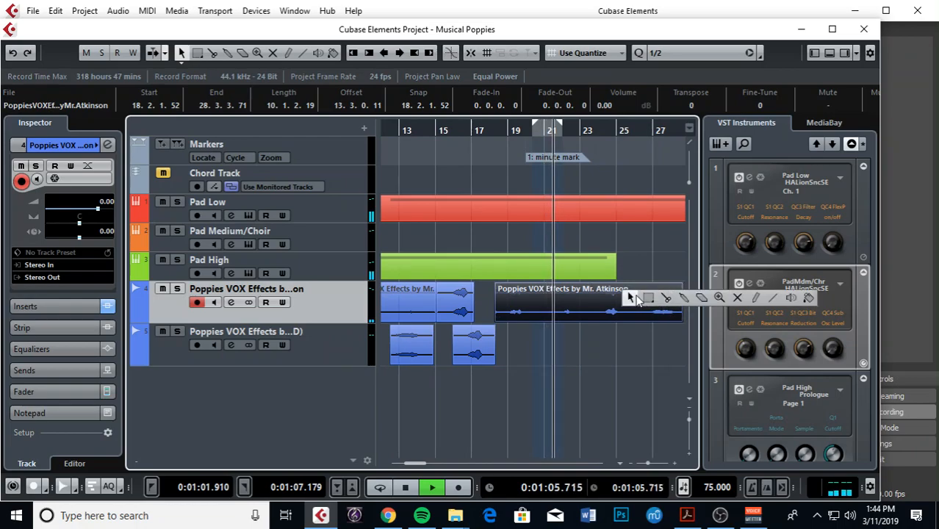
click(630, 297)
right_click(588, 304)
click(625, 300)
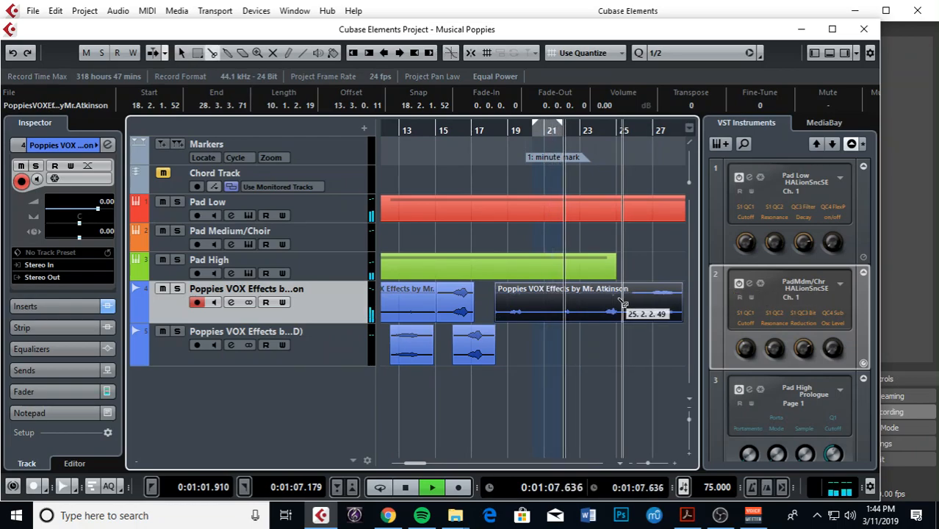
click(592, 302)
key(1)
drag(621, 303, 590, 339)
Add a fade-in to the moved vocal clip and a fade-out to the overlapping clip on the first vocal track.
key(h)
key(h)
key(h)
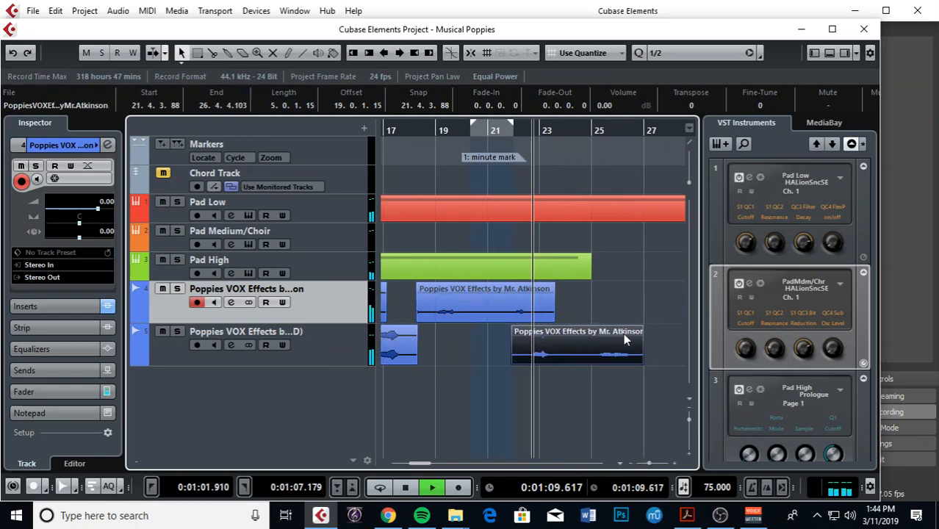
drag(508, 328, 538, 328)
drag(556, 285, 544, 285)
Split the duplicate track's last clip at 24.4.3.60 and copy its second part to the first vocal track, starting at 24.4.4.24.
right_click(610, 342)
click(648, 340)
click(600, 338)
key(1)
click(614, 338)
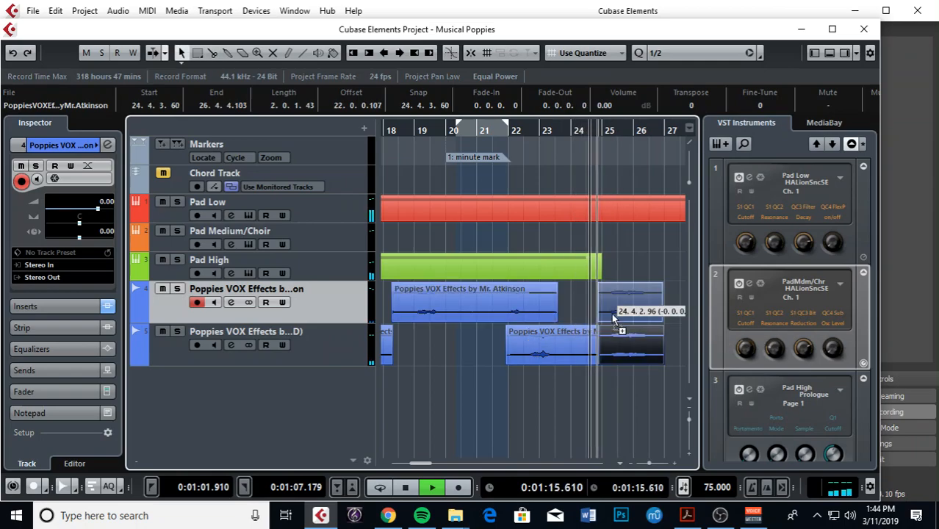
key(ctrl+v)
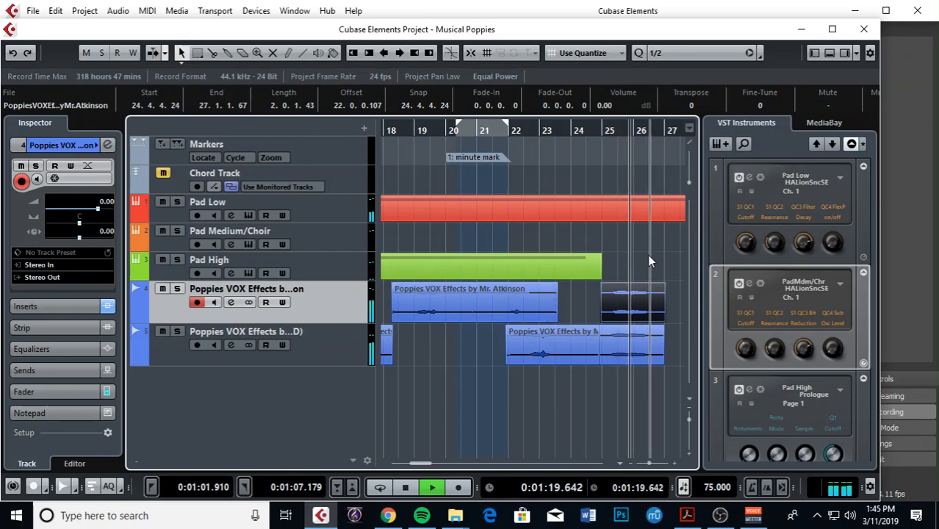
Transpose the duplicate vocal track's final clip to -5 and listen to the result from about bar 25.
click(628, 338)
key(space)
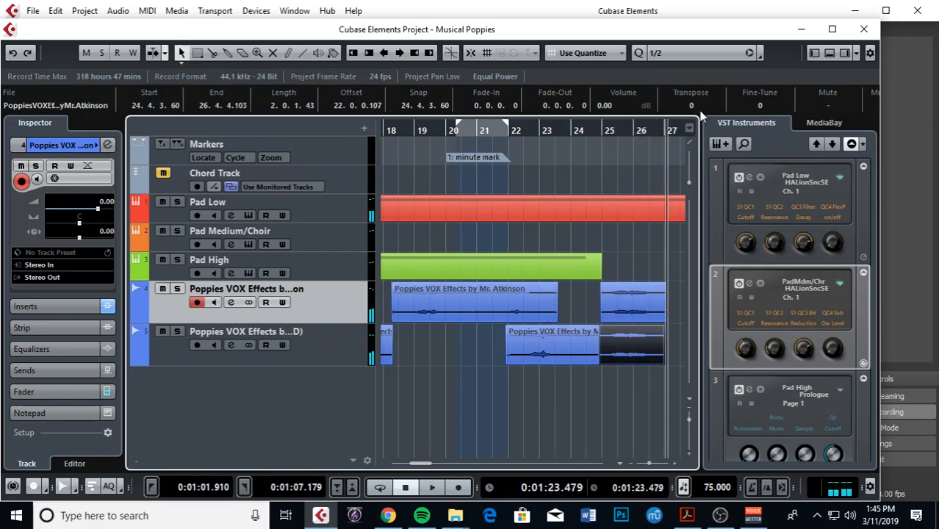
drag(615, 132, 607, 131)
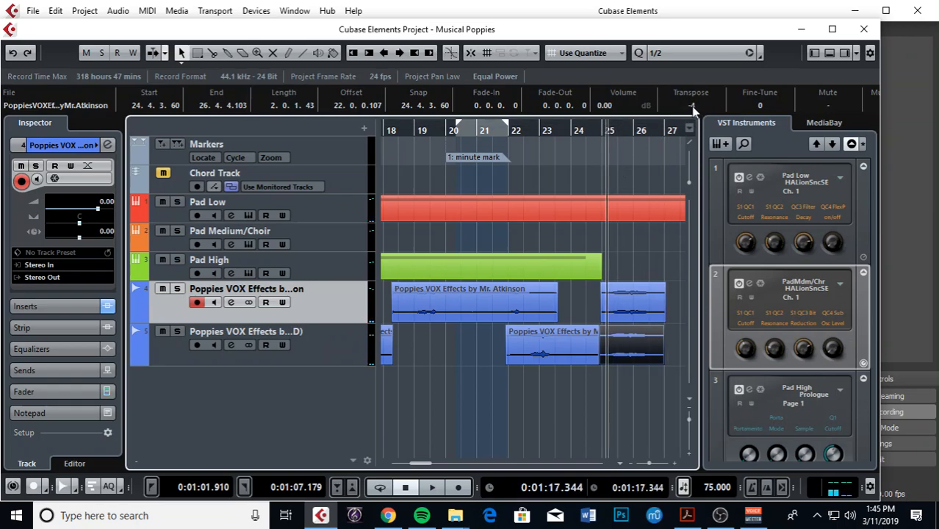
key(space)
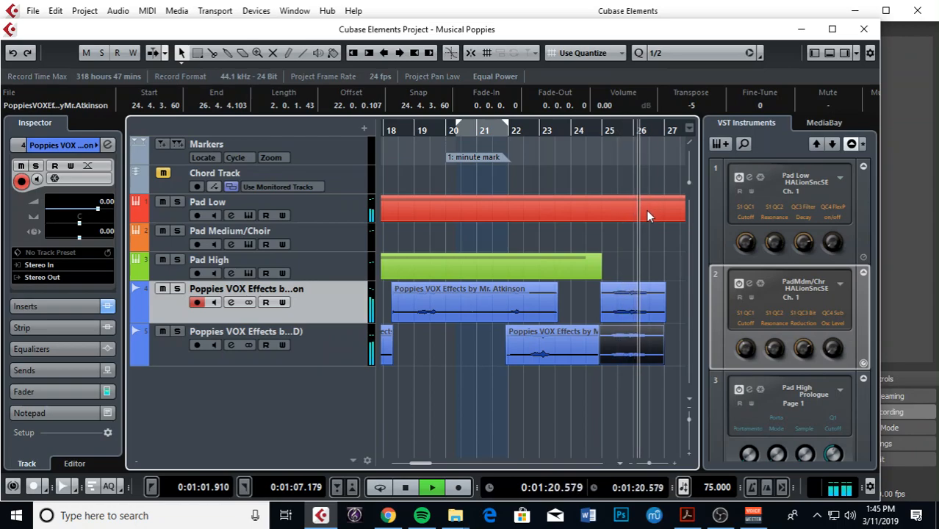
key(g)
key(g)
key(g)
key(space)
Open the Pad High part for editing and lengthen its held B2 note to end at 31.3.1.0.
key(g)
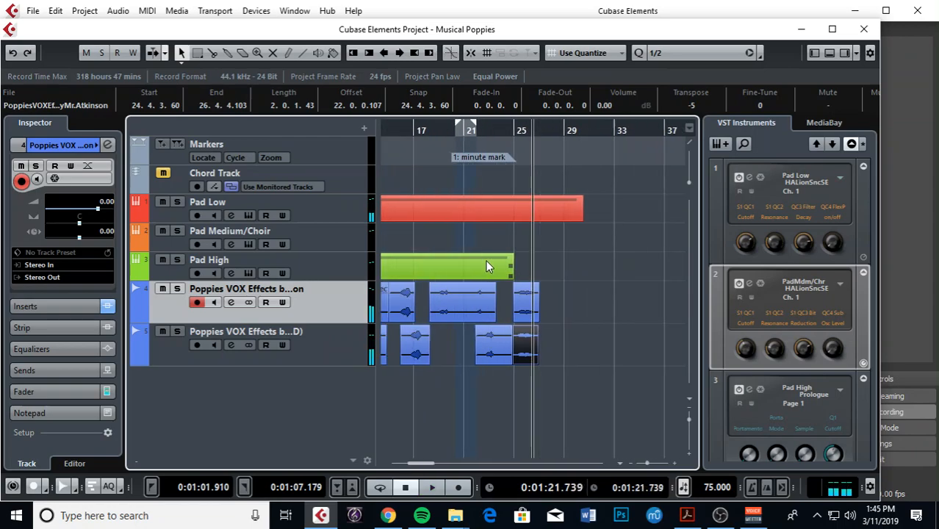
double_click(486, 261)
key(g)
drag(502, 322, 566, 323)
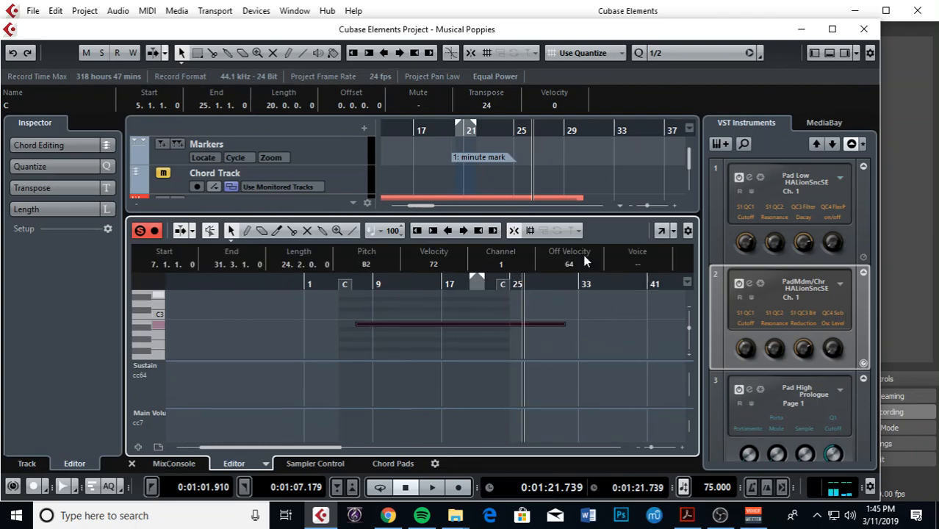
Extend the Pad High part to end at 32.4.1.31 and close the note editor.
scroll(564, 173, down, 3)
scroll(544, 166, down, 2)
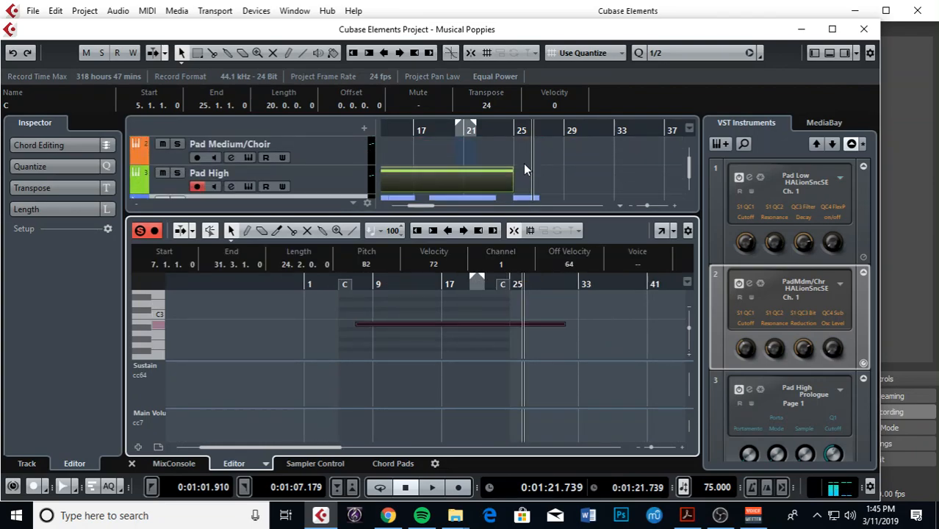
click(509, 184)
drag(511, 179, 602, 167)
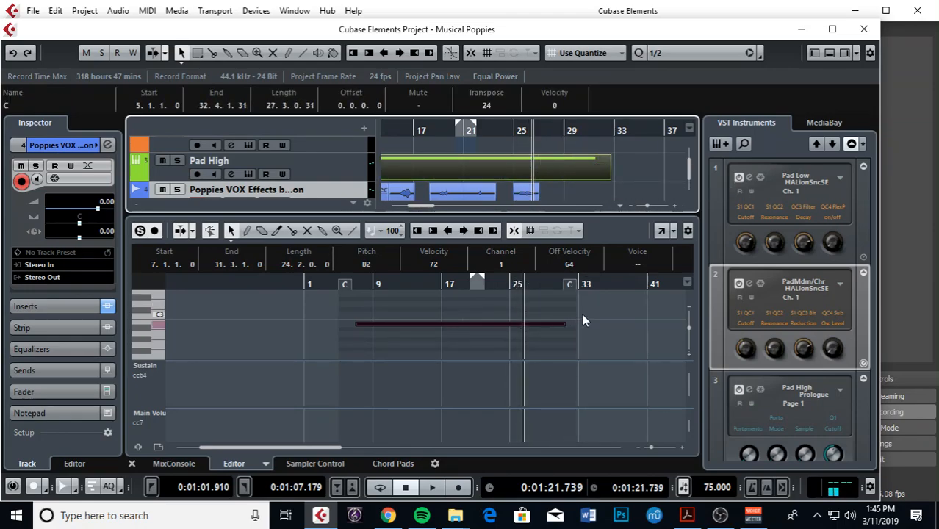
click(131, 463)
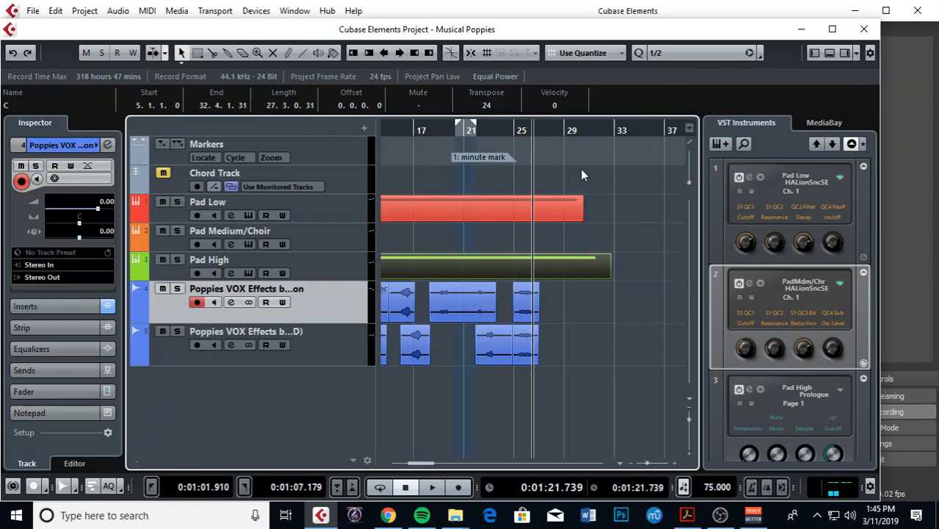
Return the playhead to an earlier point in the piece and pan the first vocal track to L32.
drag(546, 131, 485, 131)
key(Down)
key(Up)
key(Down)
key(Up)
drag(78, 223, 69, 223)
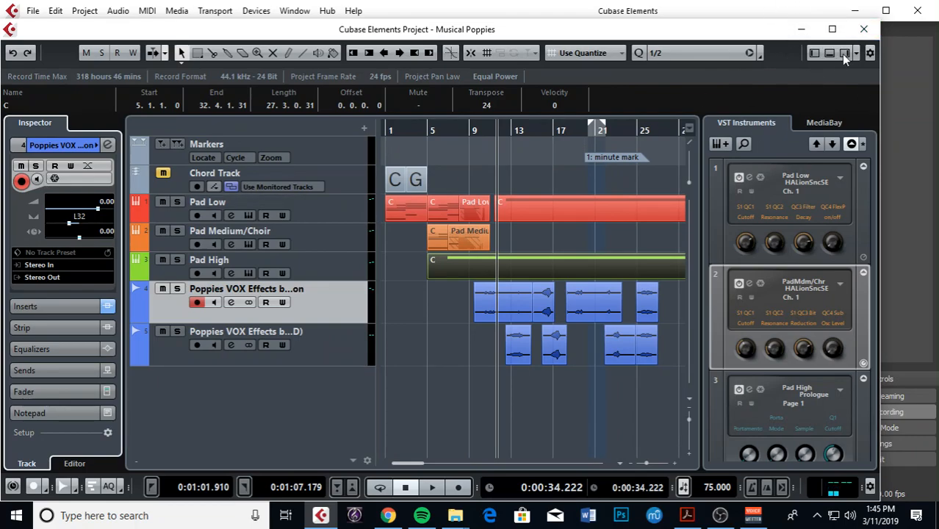
Hide and redisplay the project window's right and left zones.
click(843, 55)
click(843, 54)
click(842, 54)
click(843, 54)
click(814, 53)
click(815, 54)
Place the playhead near bar 14 and pan the duplicate vocal track to R15.
drag(526, 130, 529, 130)
click(337, 339)
drag(78, 222, 85, 223)
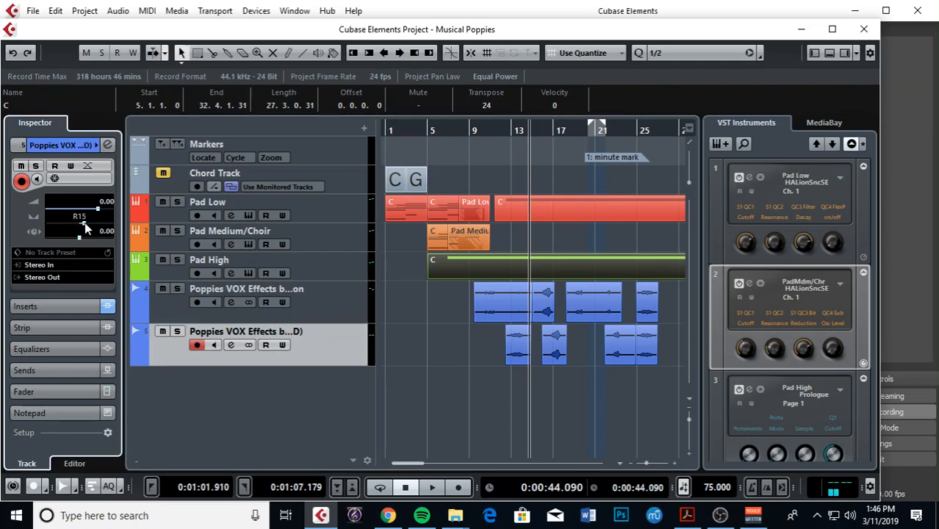
Enable write automation on the first vocal track and record pan movements during playback from about bar 14 to bar 17.
drag(500, 130, 528, 151)
click(312, 299)
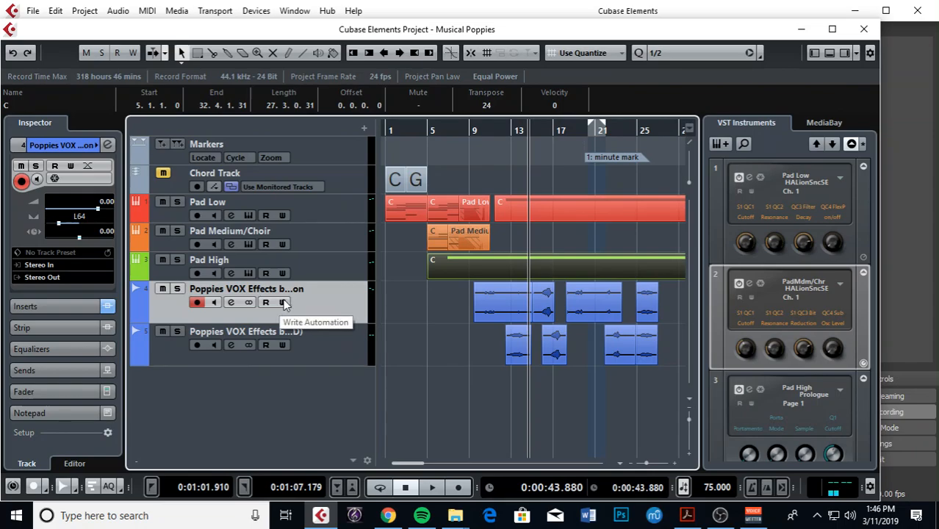
click(284, 302)
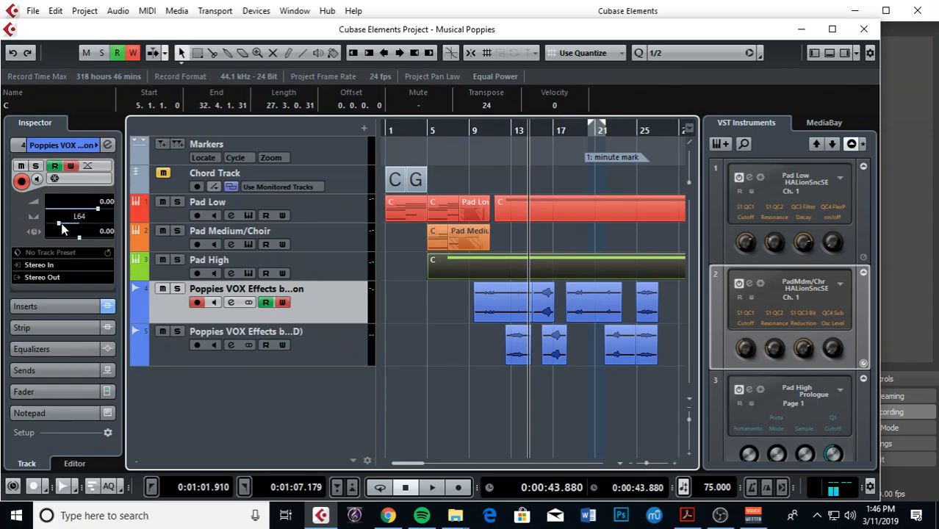
key(space)
mouse_move(58, 222)
mouse_down()
mouse_move(95, 228)
mouse_move(59, 222)
mouse_up()
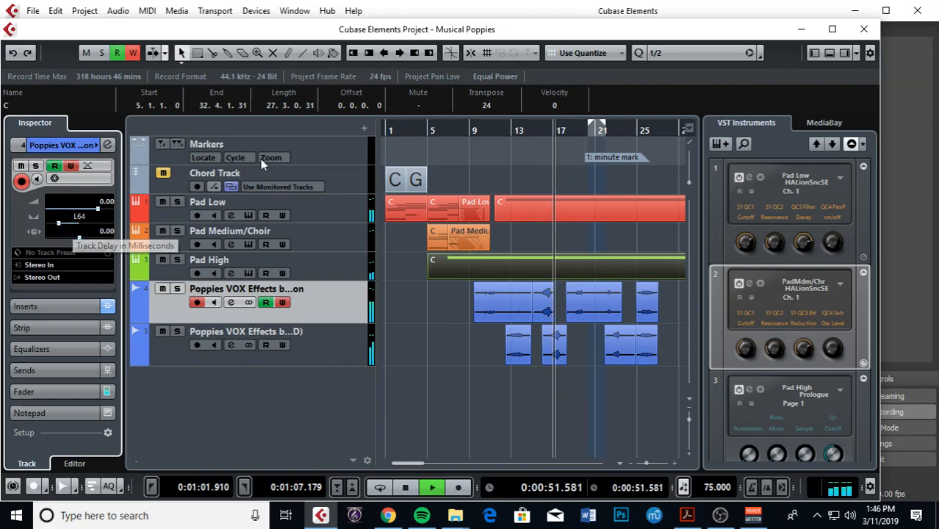
key(space)
Show all used automation and examine the first vocal track's recorded pan curve between about bars 15 and 17.
drag(520, 130, 534, 151)
right_click(315, 298)
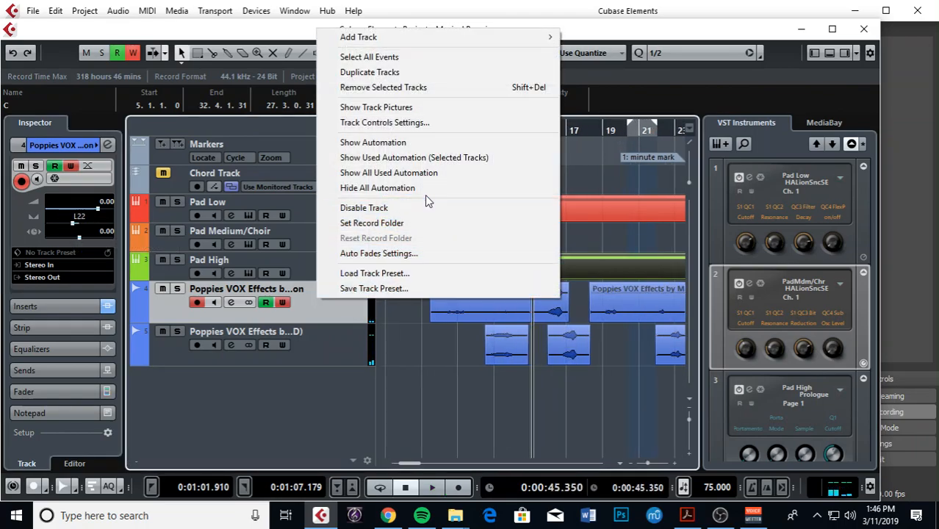
click(433, 174)
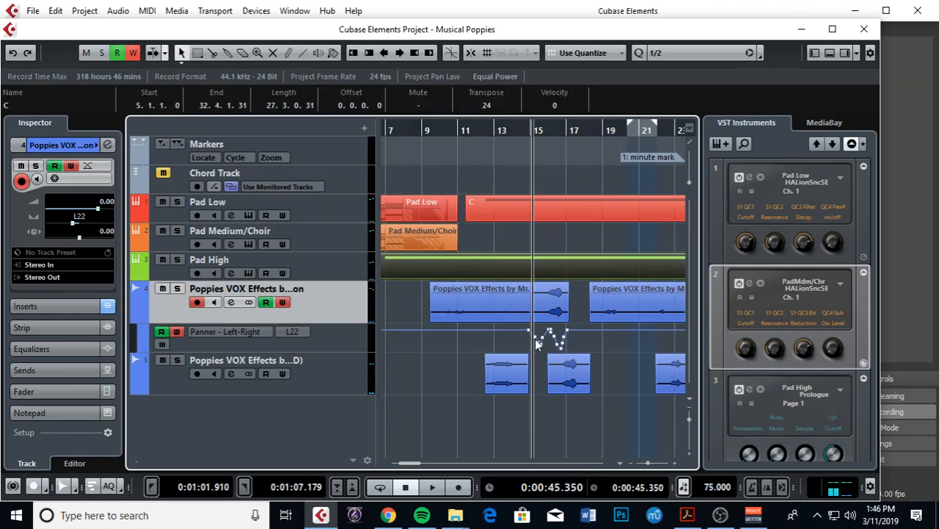
key(h)
key(h)
key(h)
key(h)
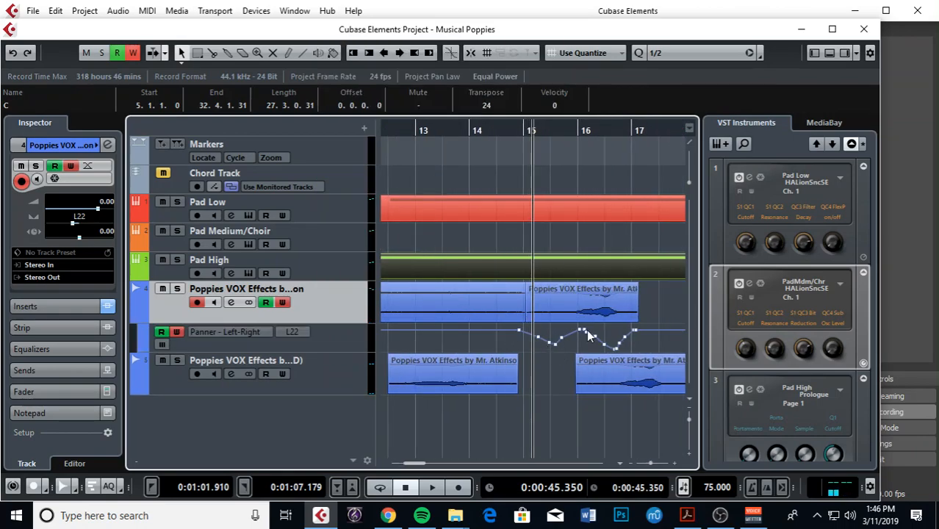
Choose the Draw tool over the first vocal track's pan automation curve, and return to the Object Selection tool.
key(h)
right_click(578, 336)
click(706, 336)
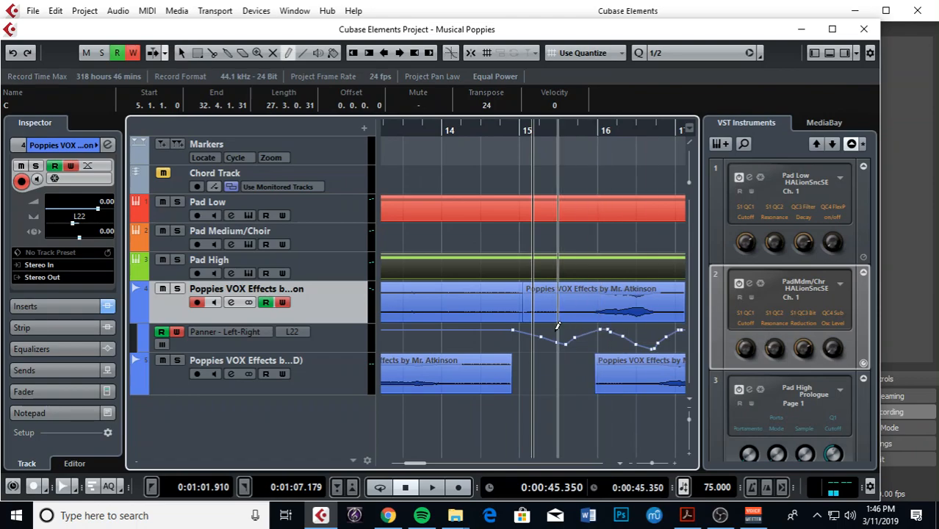
drag(579, 337, 621, 333)
right_click(622, 335)
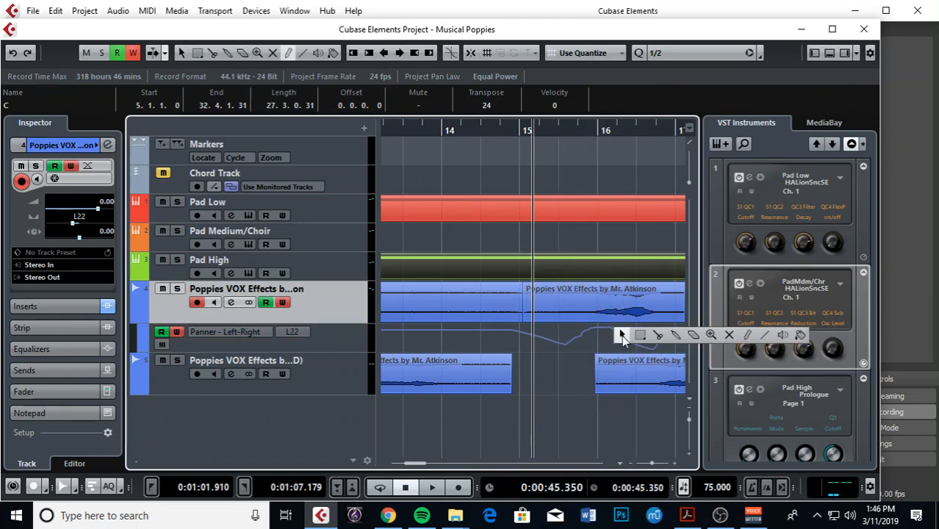
click(622, 335)
Return the playhead to the very start of the project.
key(g)
key(g)
key(g)
key(g)
key(g)
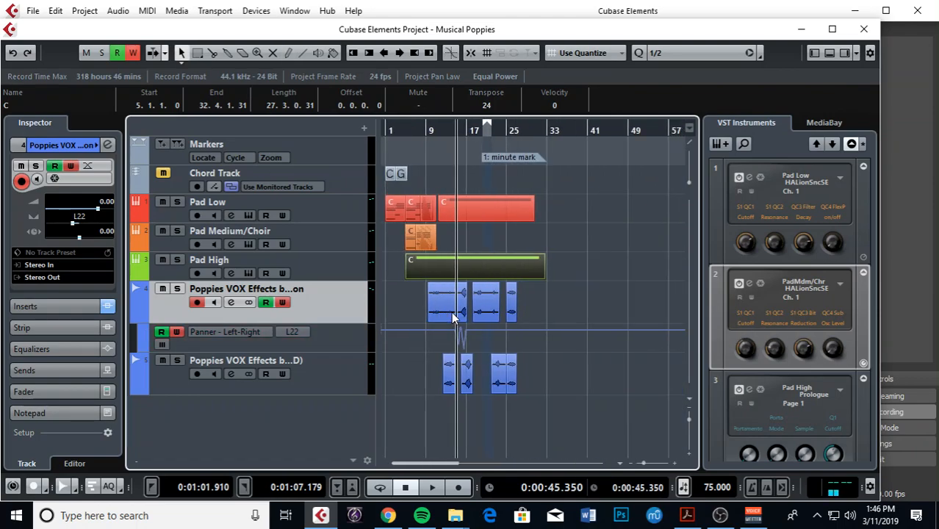
key(g)
key(h)
key(h)
drag(416, 133, 342, 129)
Select the three pad tracks in turn, and open Pad Low's HALion Sonic SE instrument to view its amplifier settings before closing it.
click(331, 213)
click(332, 239)
click(332, 269)
click(341, 202)
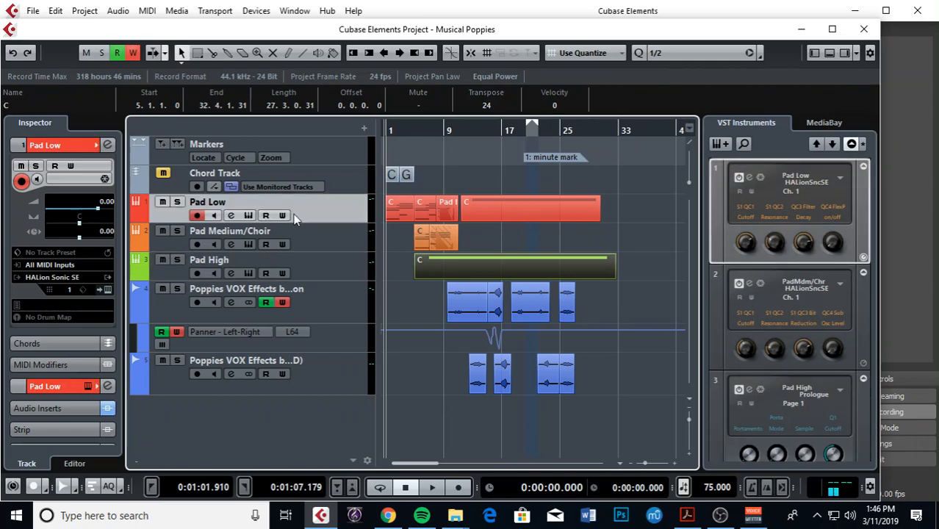
click(249, 215)
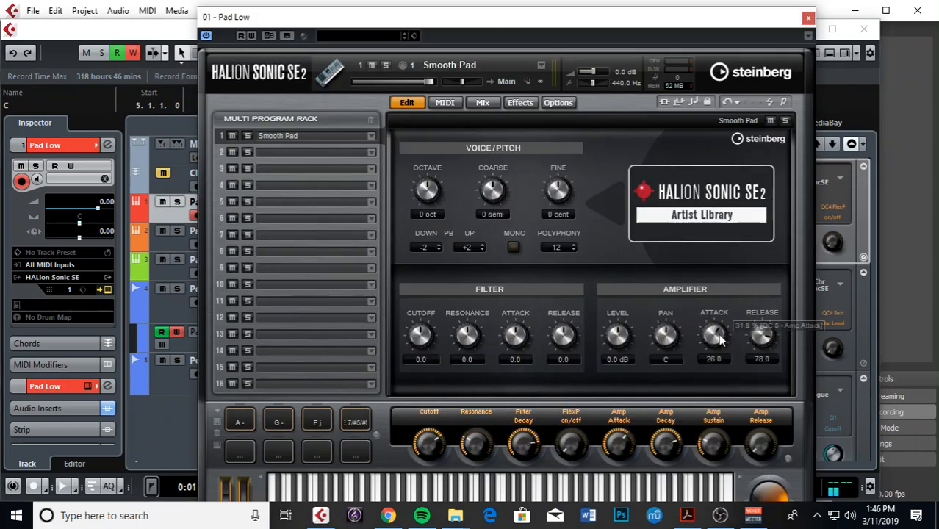
click(808, 17)
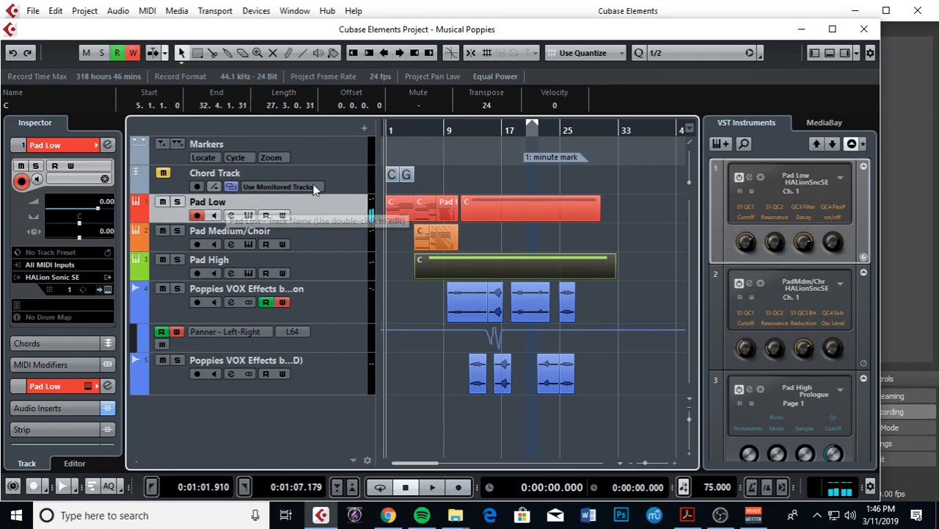
Select the chord track and its C and G chord events to review the opening chords.
click(338, 178)
key(h)
key(h)
key(h)
key(h)
key(h)
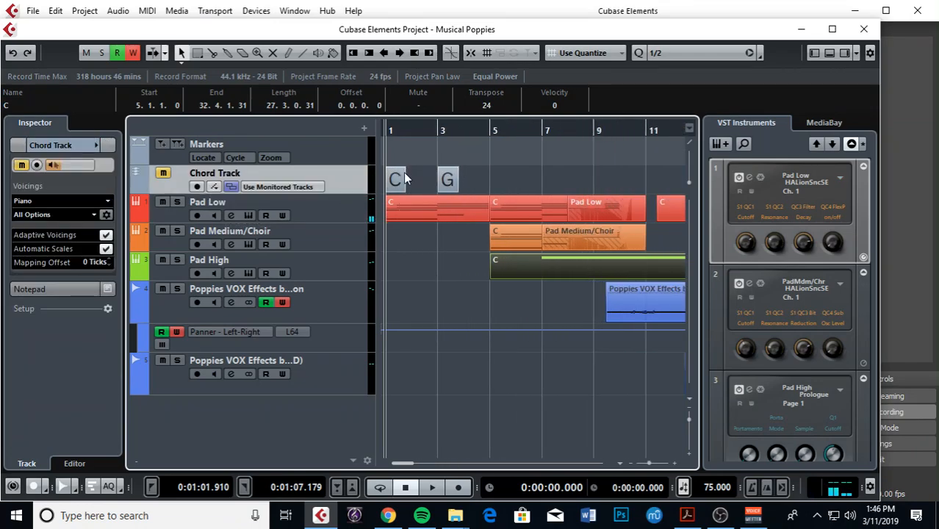
drag(511, 180, 395, 188)
key(g)
key(g)
drag(471, 170, 386, 185)
key(g)
key(g)
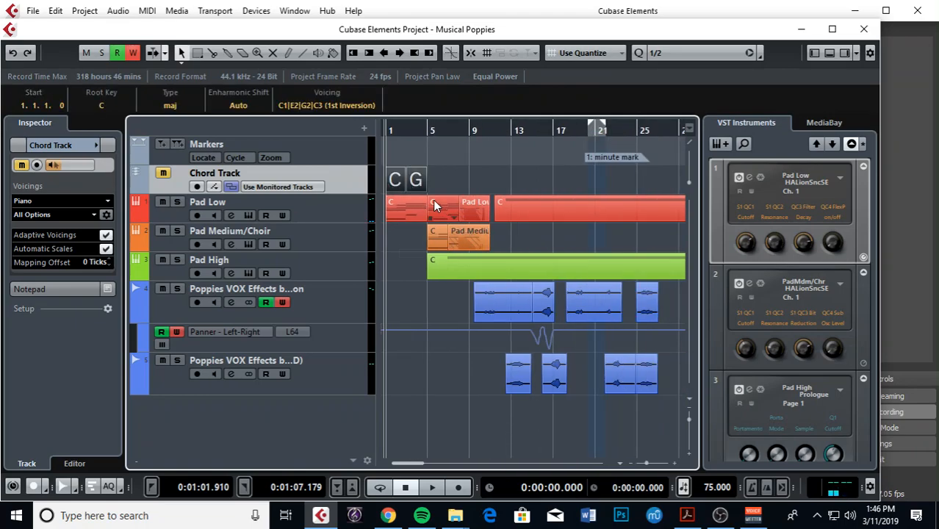
Select Pad Low, Pad Medium/Choir and Pad High parts in turn, including Pad Low's long part, to review their positions and transpose settings.
click(474, 205)
key(g)
key(h)
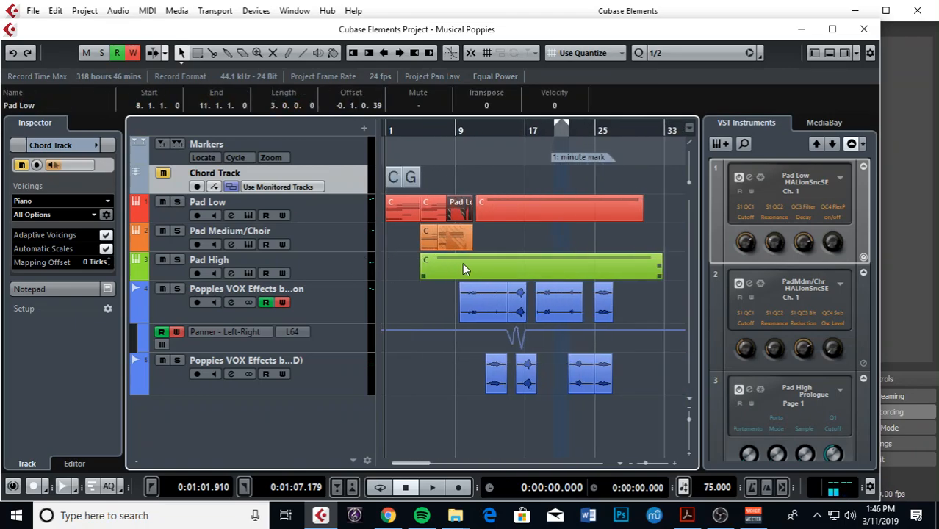
click(496, 266)
drag(514, 230, 401, 243)
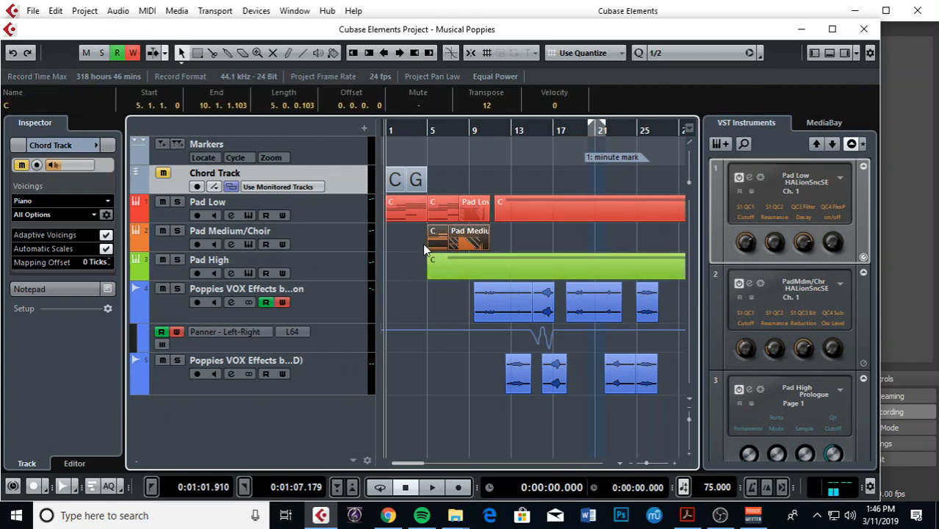
click(482, 272)
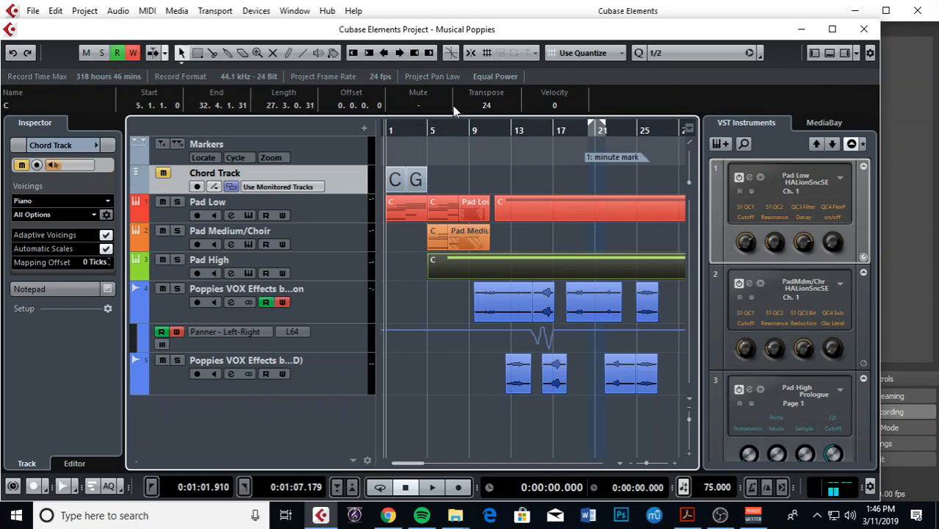
key(g)
key(g)
click(464, 201)
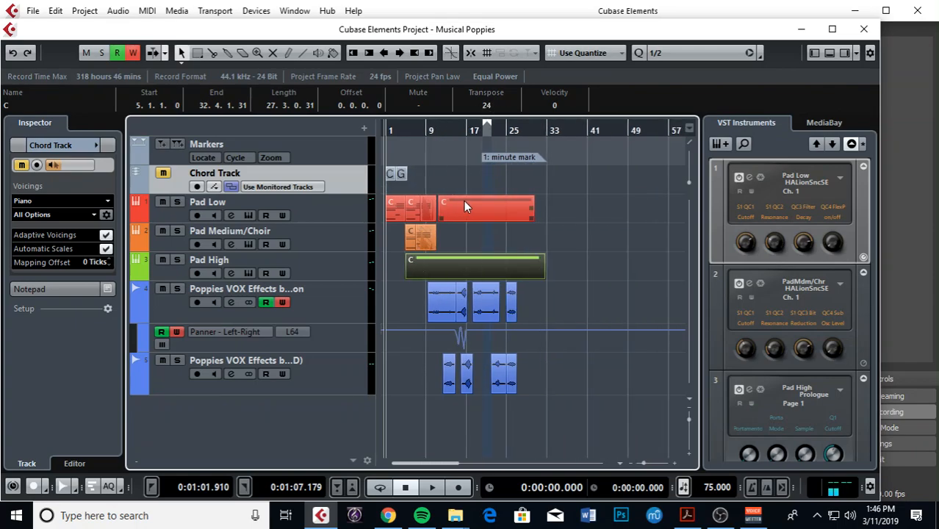
key(h)
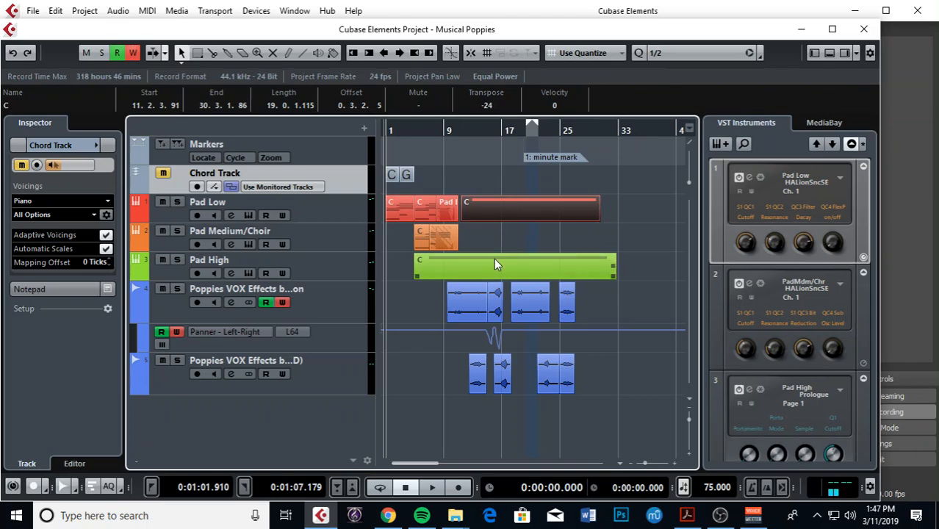
key(h)
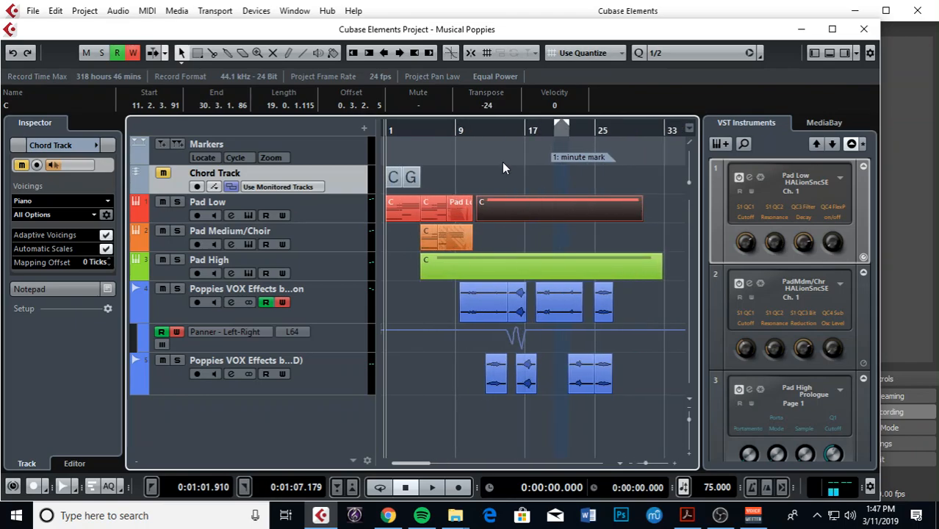
Place the playhead near bar 9 and examine the first vocal track's insert effects in its channel settings, closing them again.
drag(496, 130, 460, 133)
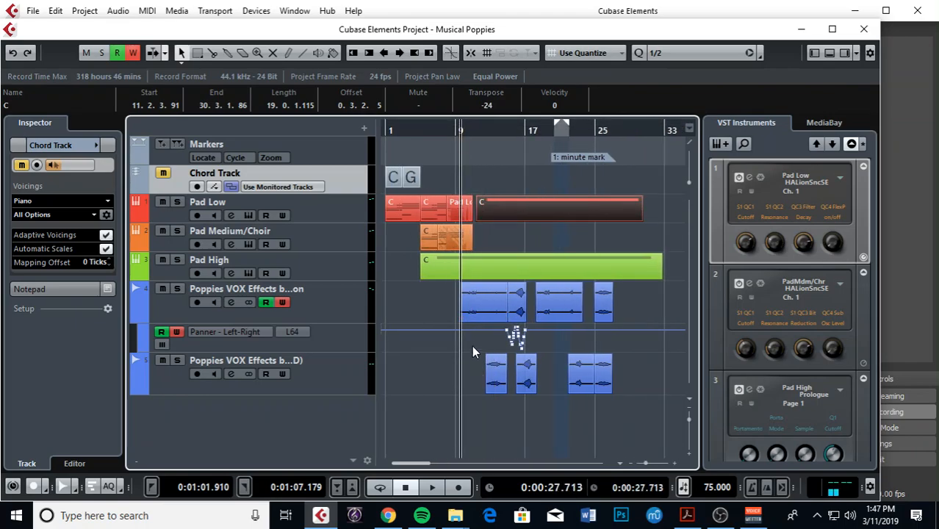
click(230, 301)
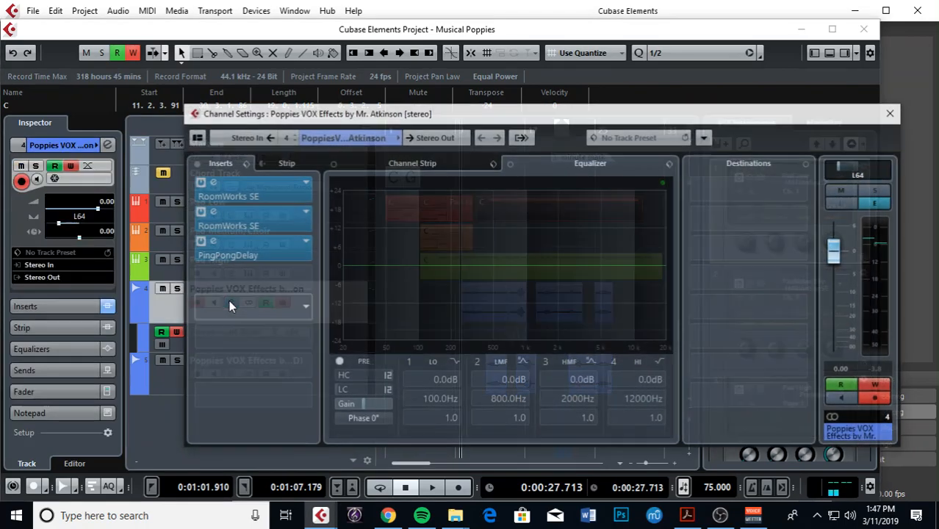
click(893, 113)
key(h)
key(h)
Select the duplicate vocal track and its first two clips to review their settings, and select the first vocal track's pan automation lane.
click(321, 382)
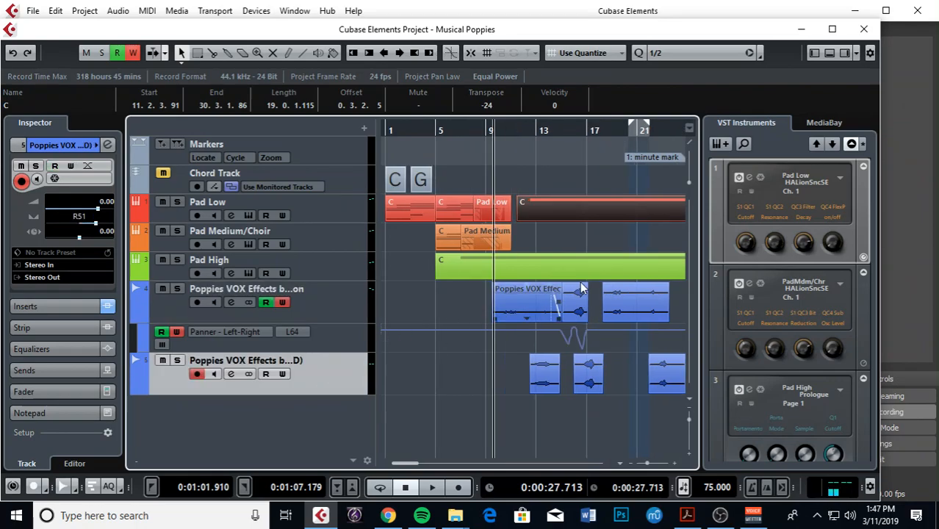
key(g)
key(g)
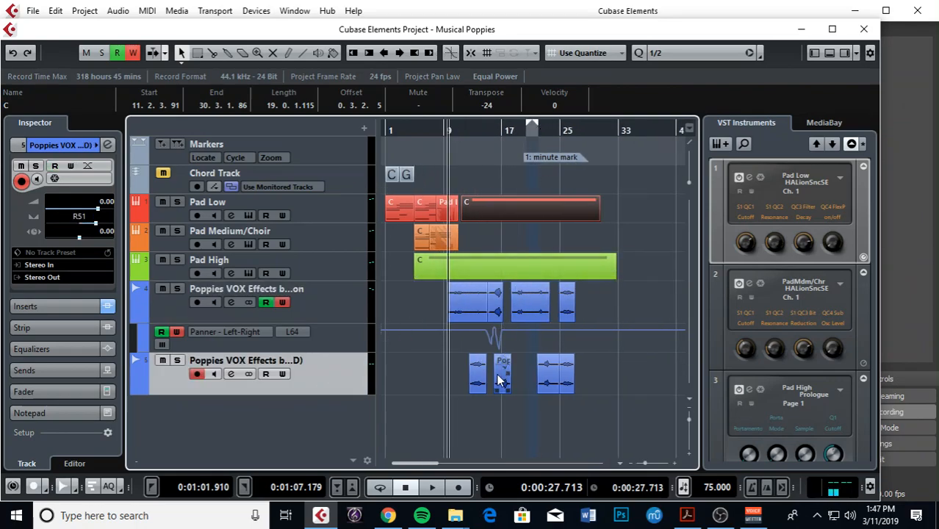
click(502, 371)
click(477, 377)
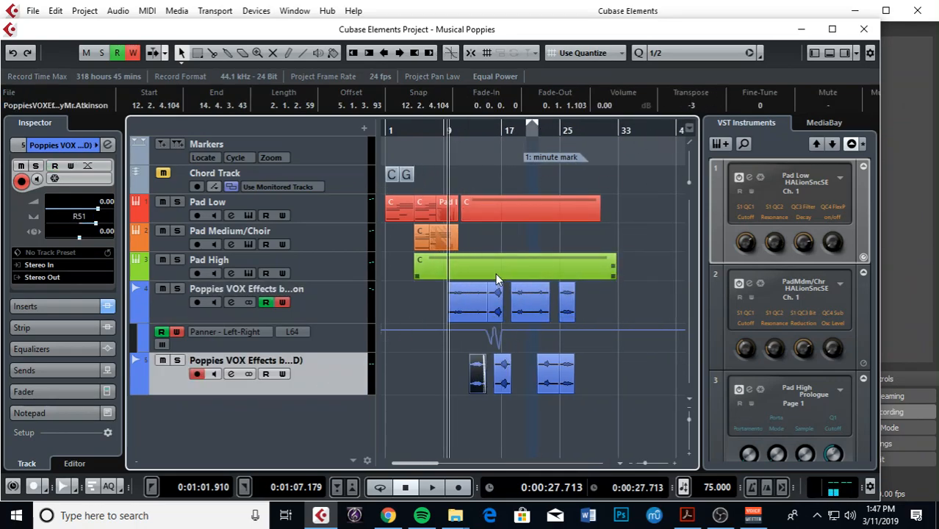
key(h)
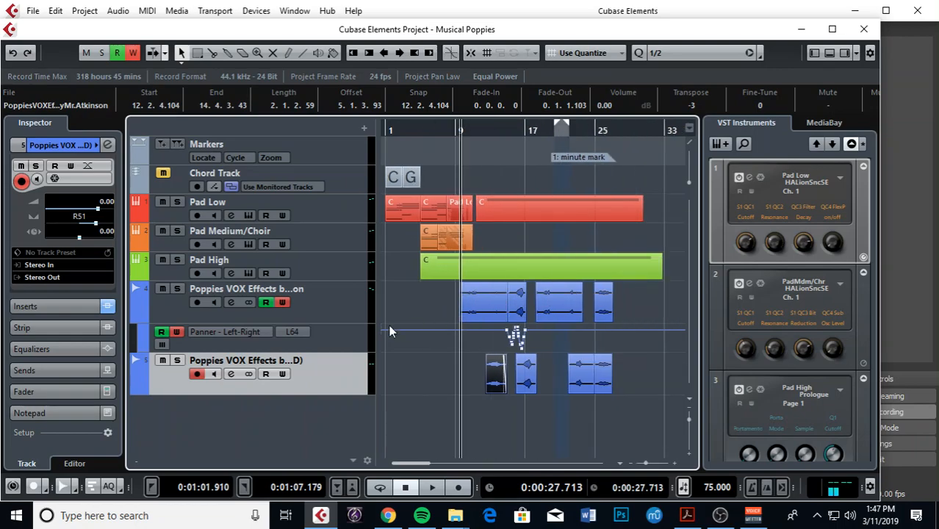
click(346, 337)
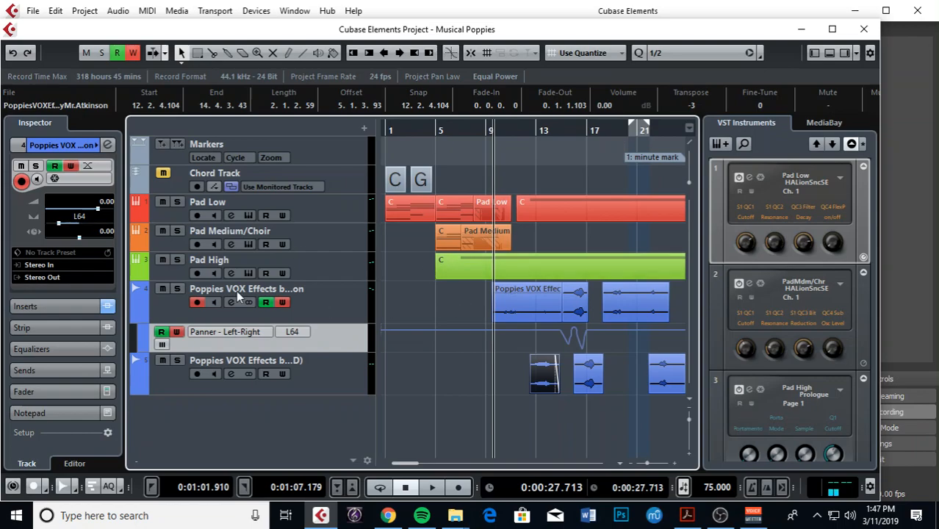
key(g)
key(g)
key(h)
key(h)
key(h)
key(h)
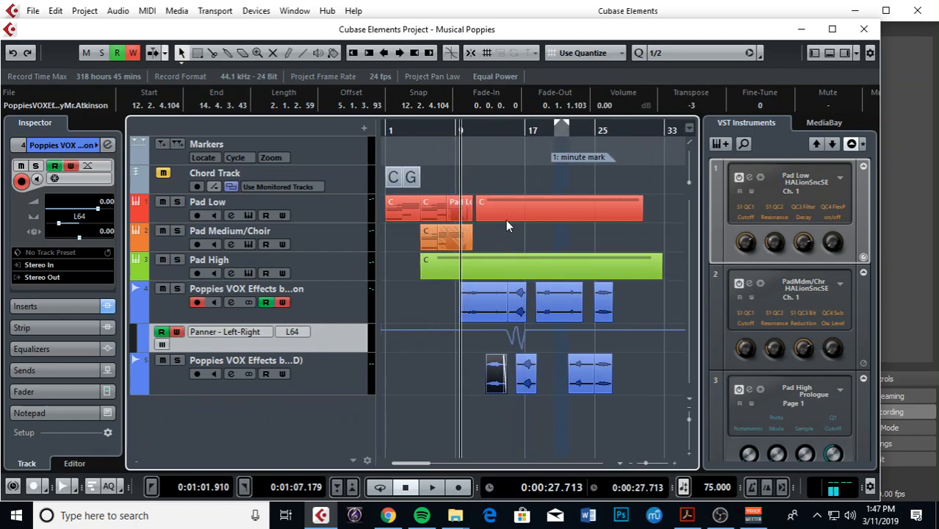
key(g)
key(g)
key(g)
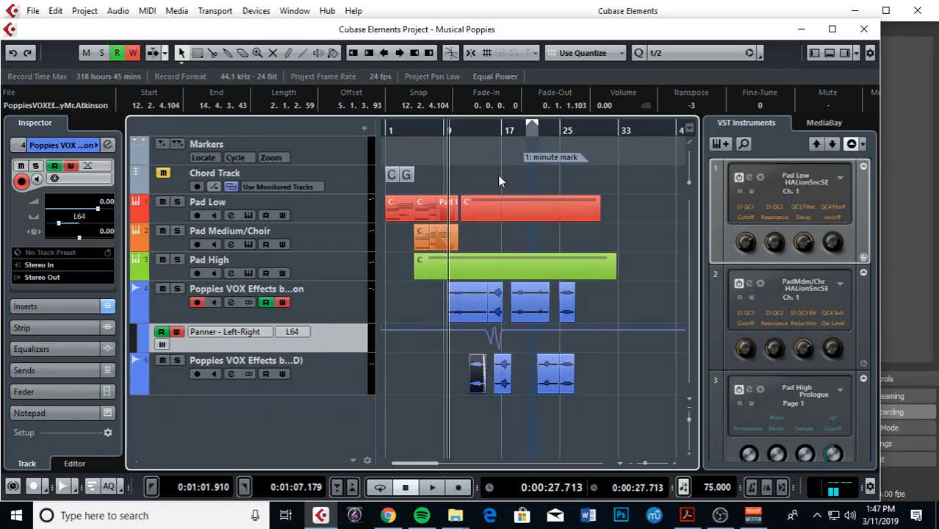
key(h)
key(h)
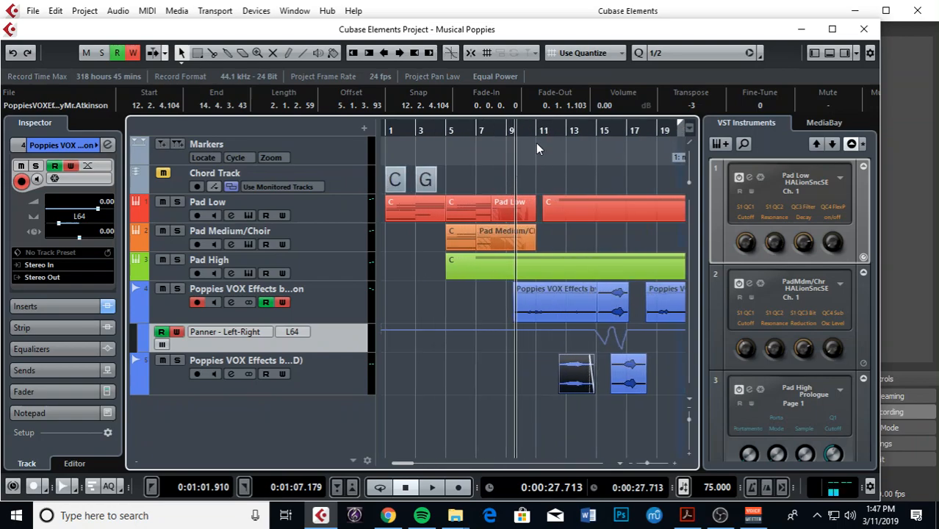
Move the playhead to about bar 13 and switch to OBS.
drag(516, 131, 537, 133)
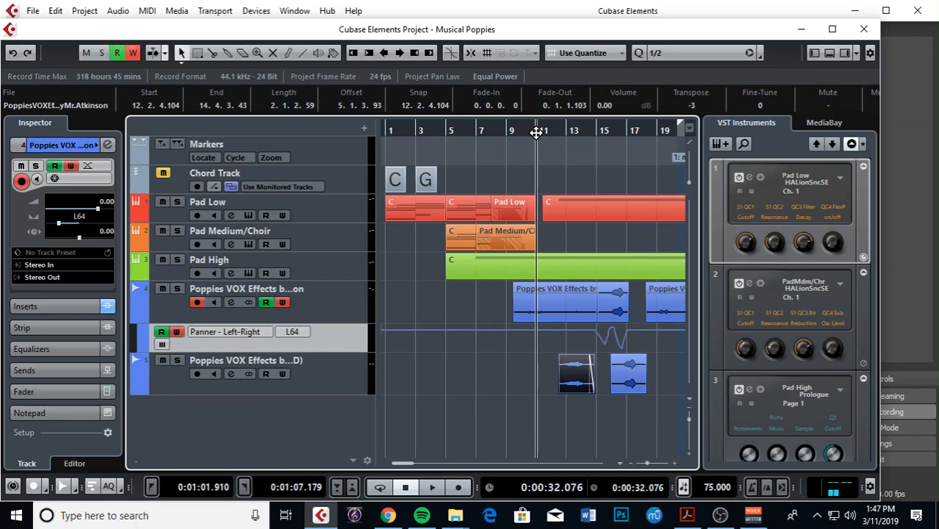
drag(537, 132, 498, 132)
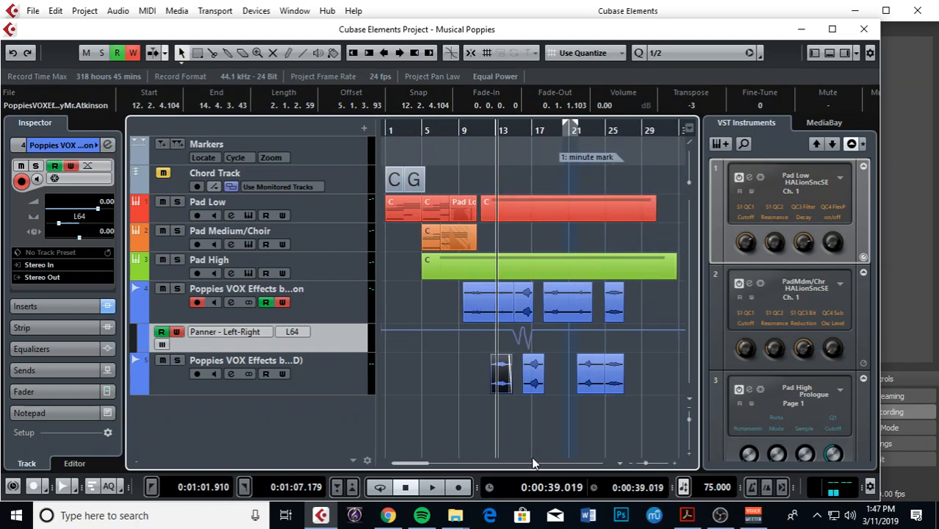
click(720, 515)
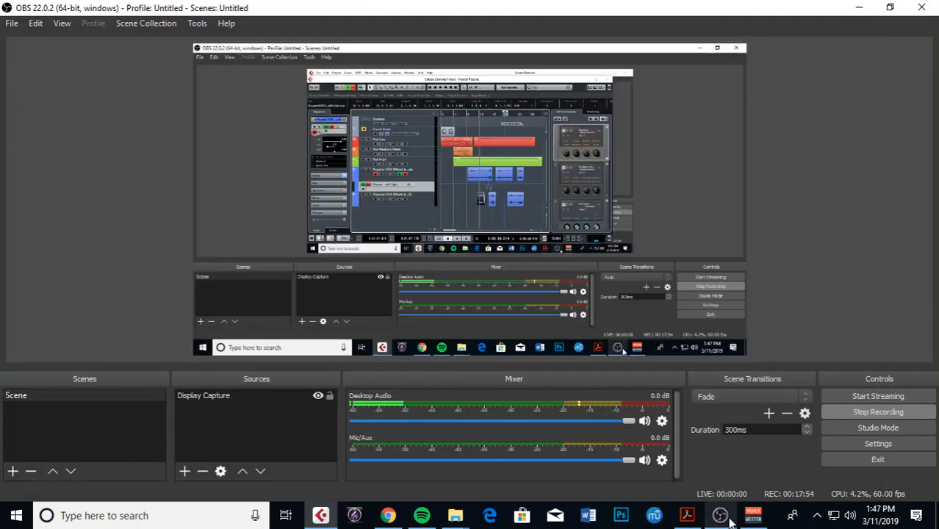